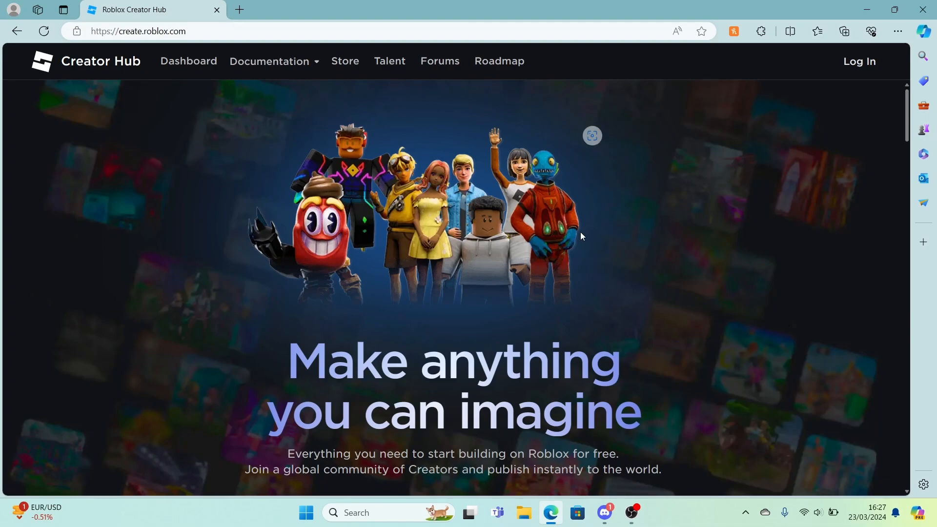
Start creating from the Creator Hub home page to get into Roblox Studio.
{"action": "scroll", "coordinate": [622, 239], "scroll_direction": "down", "scroll_amount": 1}
{"action": "scroll", "coordinate": [623, 244], "scroll_direction": "down", "scroll_amount": 1}
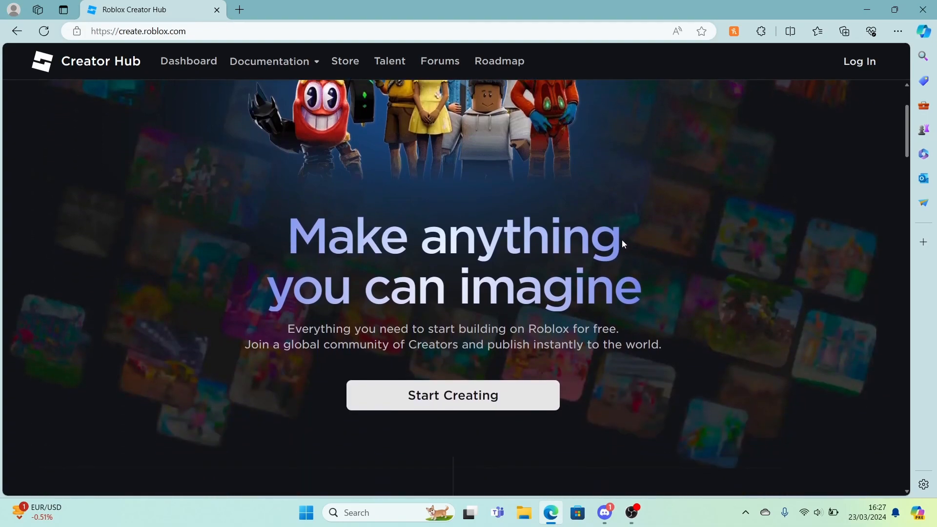
{"action": "scroll", "coordinate": [643, 337], "scroll_direction": "down", "scroll_amount": 3}
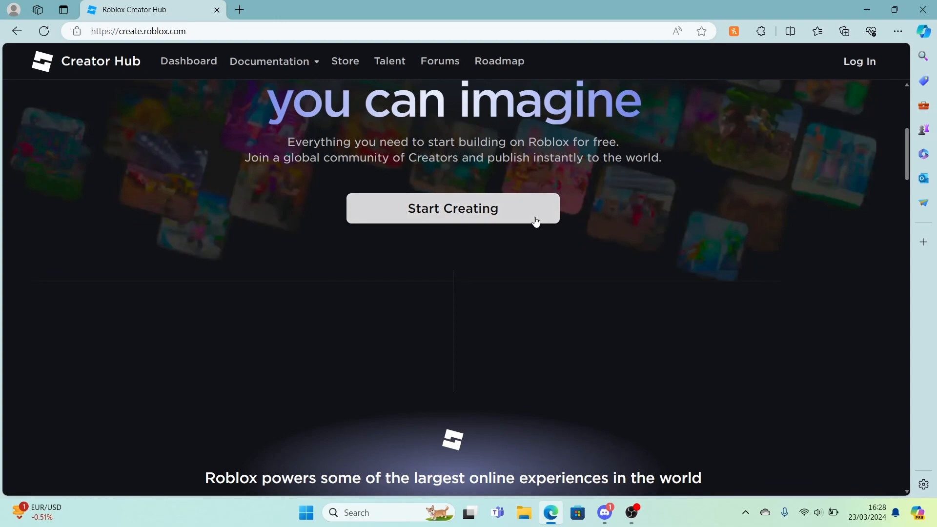
{"action": "left_click", "coordinate": [536, 222]}
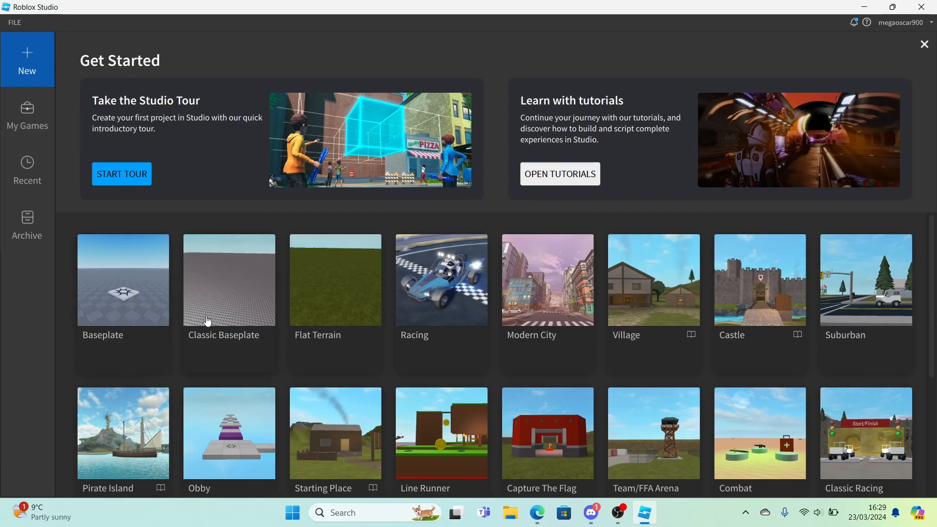
Create a new place from the Classic Baseplate template.
{"action": "left_click", "coordinate": [259, 286]}
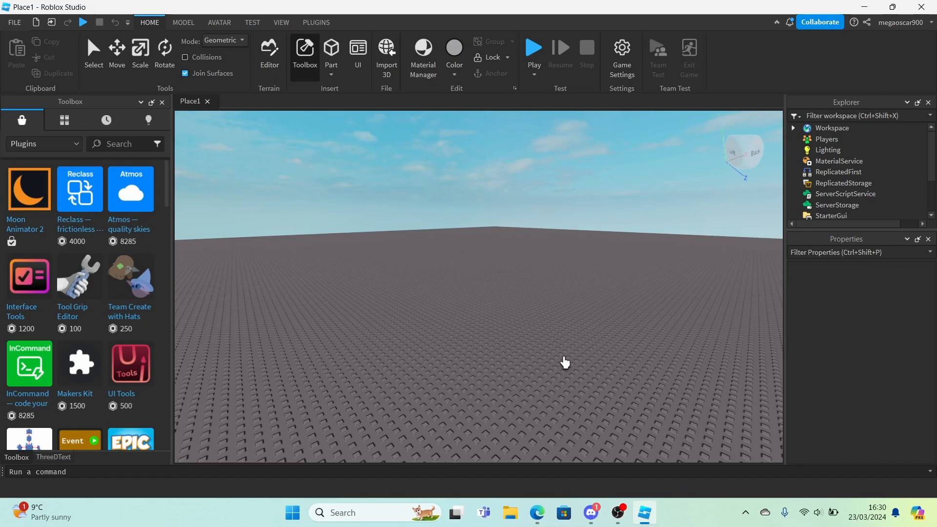
{"action": "right_click_drag", "start_coordinate": [536, 360], "coordinate": [488, 394]}
{"action": "scroll", "coordinate": [461, 374], "scroll_direction": "up", "scroll_amount": 3}
{"action": "scroll", "coordinate": [489, 394], "scroll_direction": "down", "scroll_amount": 1}
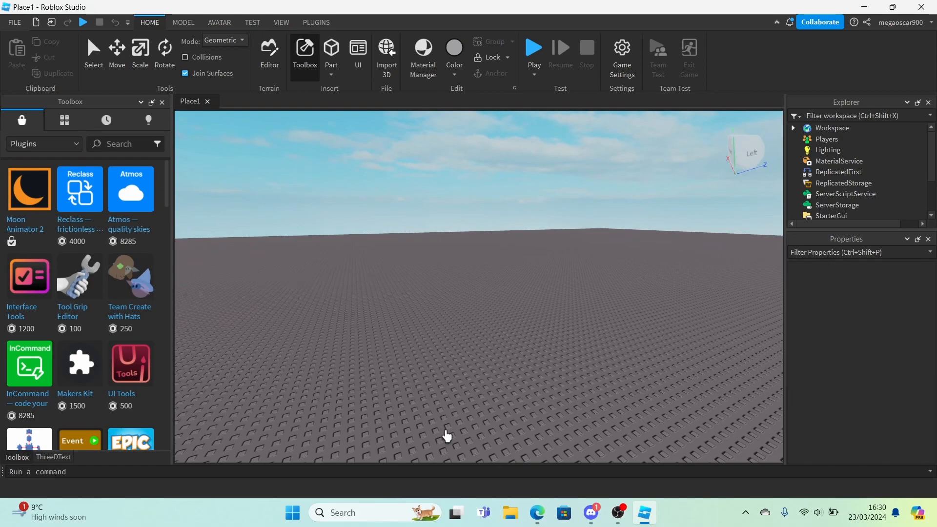
Generate a masculine R15 rig of My Avatar with the Rig Builder.
{"action": "left_click", "coordinate": [222, 27]}
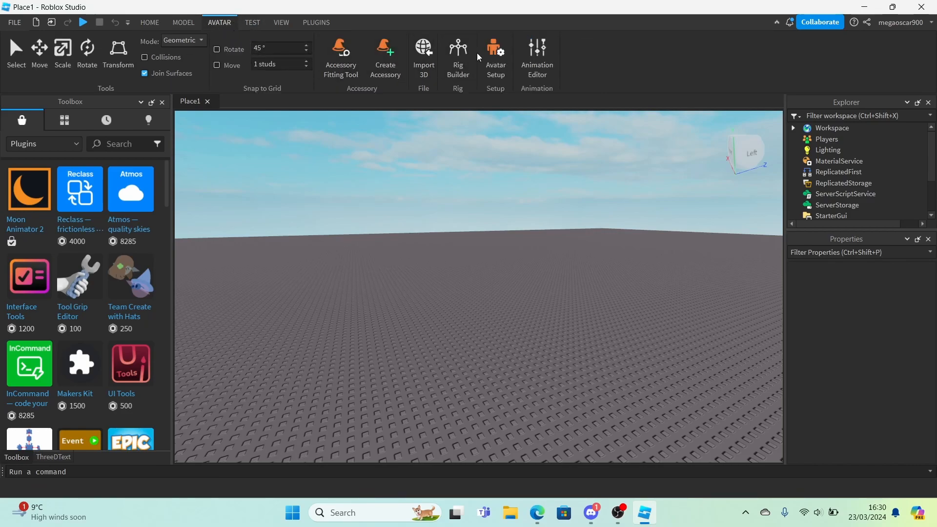
{"action": "left_click", "coordinate": [462, 55]}
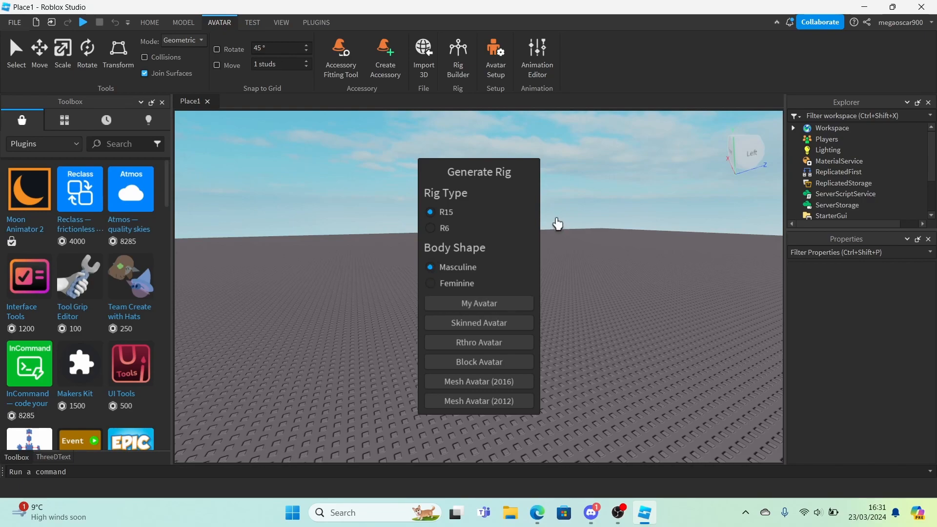
{"action": "left_click", "coordinate": [527, 309]}
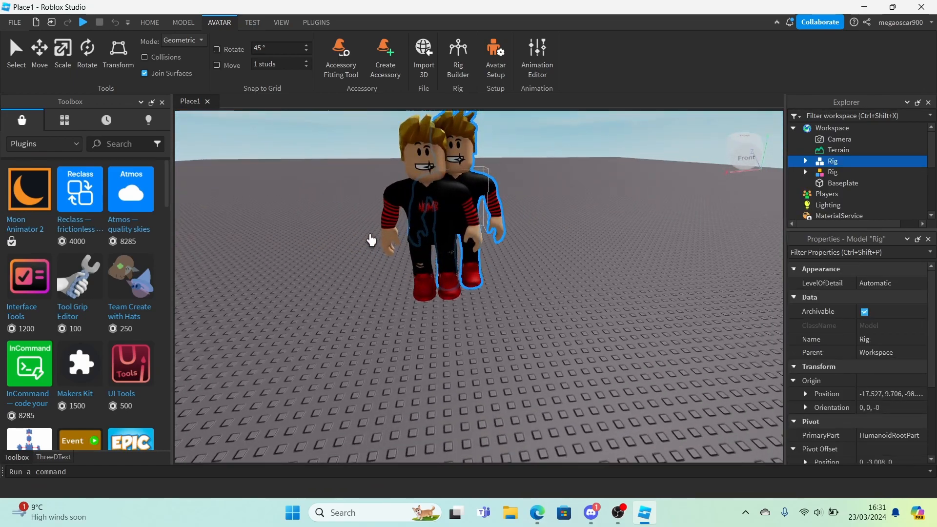
Delete both generated avatar rigs from the workspace.
{"action": "key", "text": "Delete"}
{"action": "right_click_drag", "start_coordinate": [589, 251], "coordinate": [588, 251]}
{"action": "scroll", "coordinate": [586, 250], "scroll_direction": "down", "scroll_amount": 3}
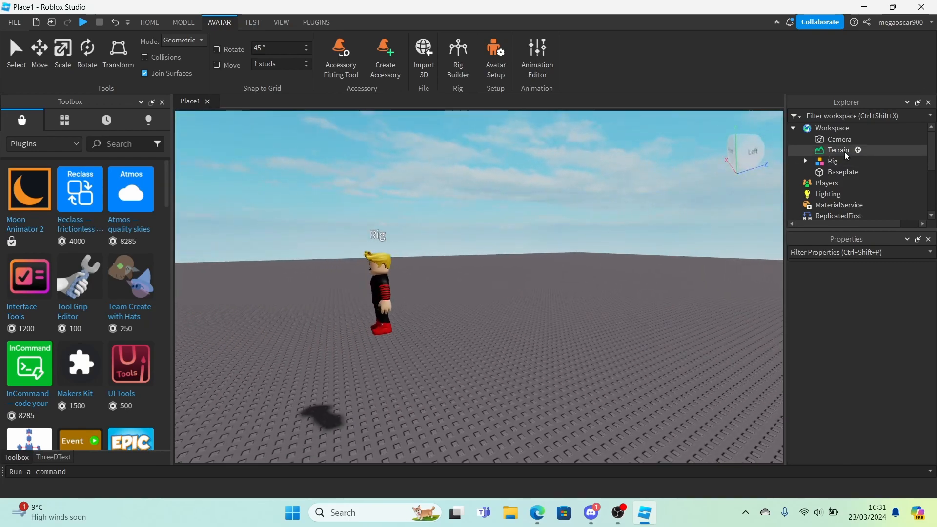
{"action": "left_click", "coordinate": [836, 161]}
{"action": "key", "text": "Delete"}
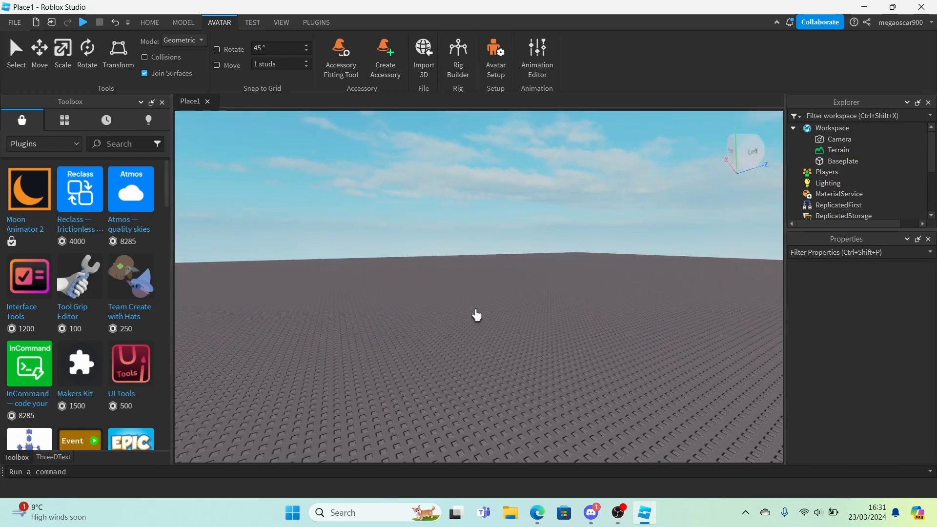
{"action": "key", "text": "s"}
{"action": "right_click_drag", "start_coordinate": [538, 262], "coordinate": [535, 264]}
{"action": "scroll", "coordinate": [846, 167], "scroll_direction": "up", "scroll_amount": 1}
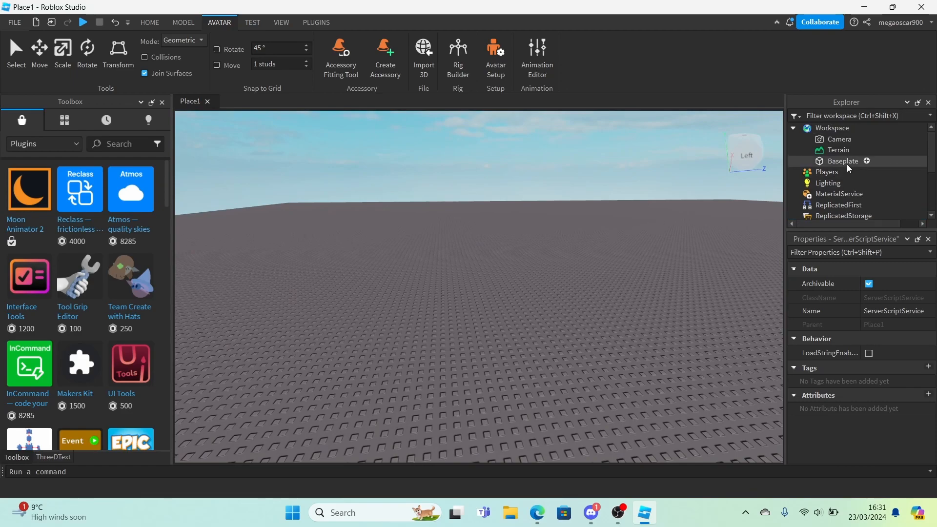
Insert the account's avatar as an R6 character using Moon Animator 2's Character Inserter.
{"action": "left_click", "coordinate": [833, 127]}
{"action": "right_click_drag", "start_coordinate": [479, 159], "coordinate": [478, 158]}
{"action": "scroll", "coordinate": [478, 158], "scroll_direction": "down", "scroll_amount": 3}
{"action": "scroll", "coordinate": [409, 178], "scroll_direction": "up", "scroll_amount": 3}
{"action": "scroll", "coordinate": [435, 138], "scroll_direction": "down", "scroll_amount": 2}
{"action": "left_click", "coordinate": [316, 22]}
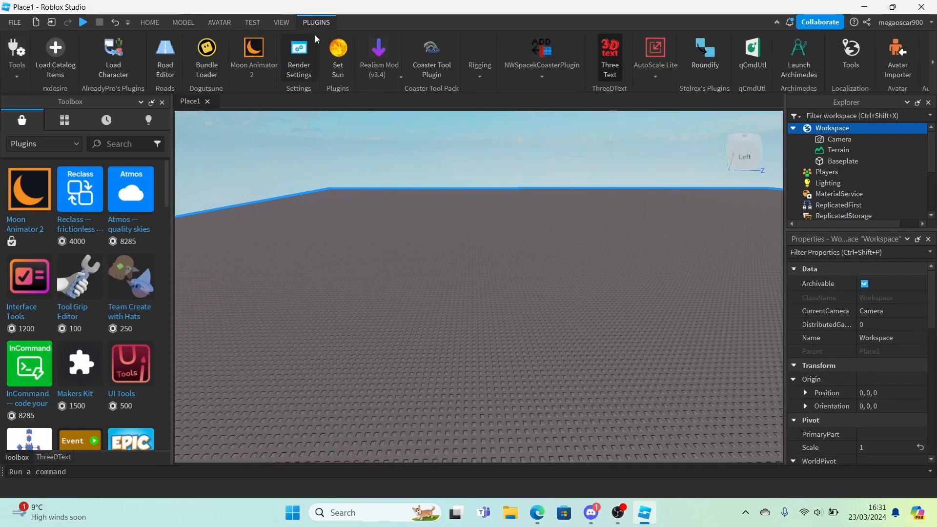
{"action": "left_click", "coordinate": [261, 49]}
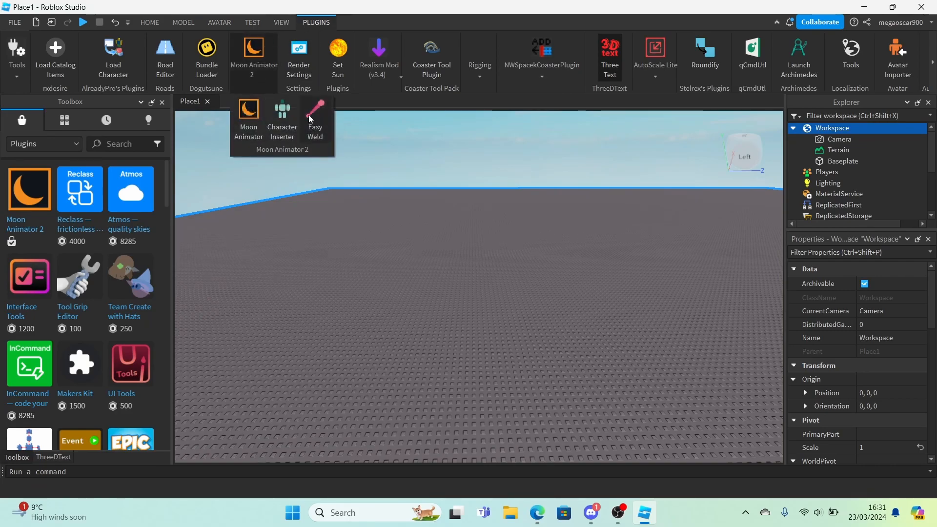
{"action": "left_click", "coordinate": [282, 121]}
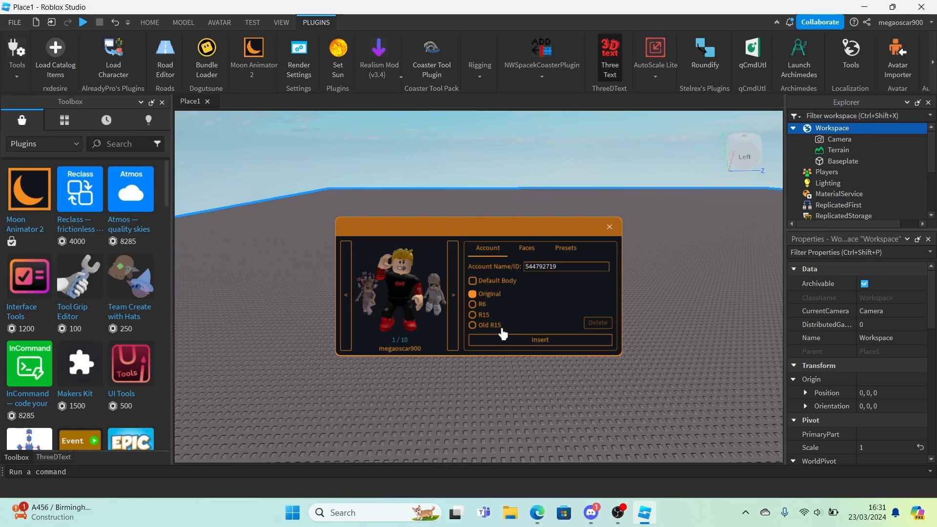
{"action": "left_click", "coordinate": [472, 304]}
{"action": "left_click", "coordinate": [537, 341]}
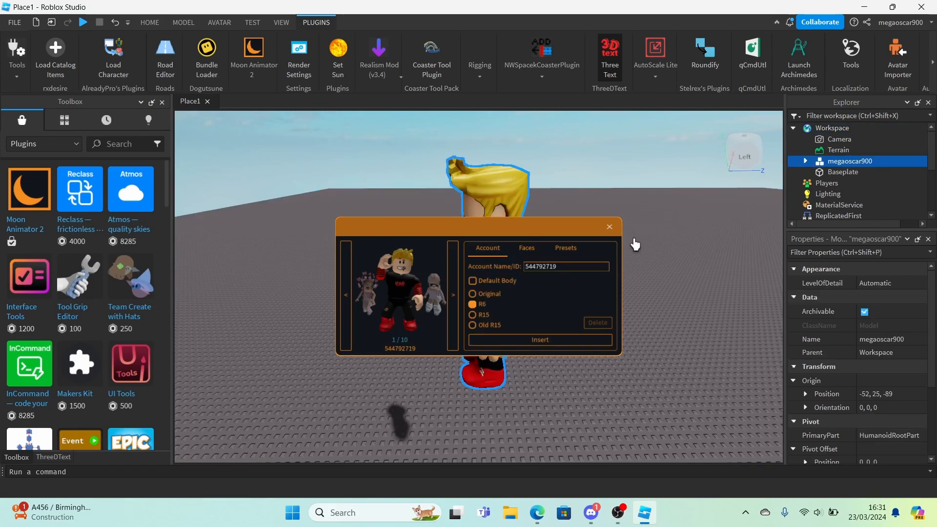
Delete the R6 character inserted with Moon Animator 2 from the workspace.
{"action": "right_click_drag", "start_coordinate": [597, 288], "coordinate": [582, 289]}
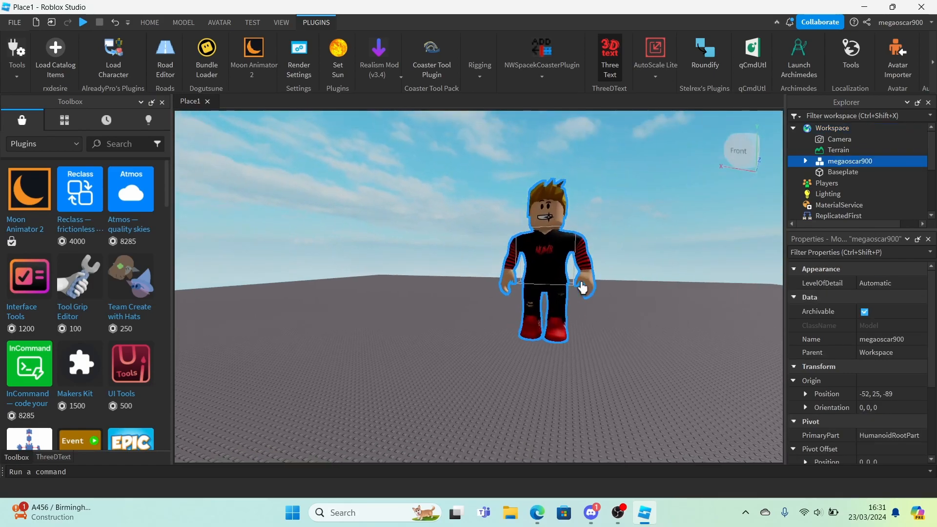
{"action": "scroll", "coordinate": [582, 289], "scroll_direction": "up", "scroll_amount": 3}
{"action": "scroll", "coordinate": [581, 288], "scroll_direction": "down", "scroll_amount": 3}
{"action": "key", "text": "Delete"}
{"action": "right_click_drag", "start_coordinate": [692, 259], "coordinate": [689, 261]}
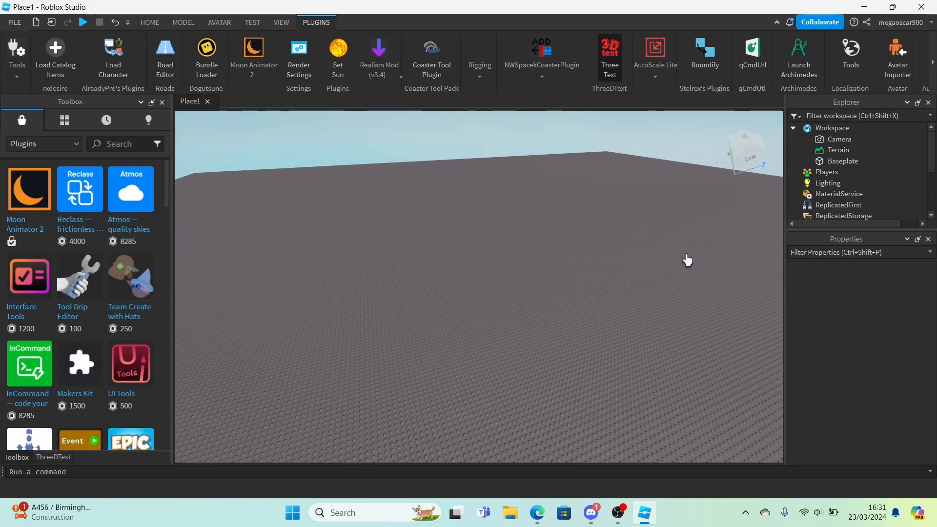
Spawn an R6 character at the origin with the Load Character plugin, entering the account's username.
{"action": "left_click", "coordinate": [119, 68]}
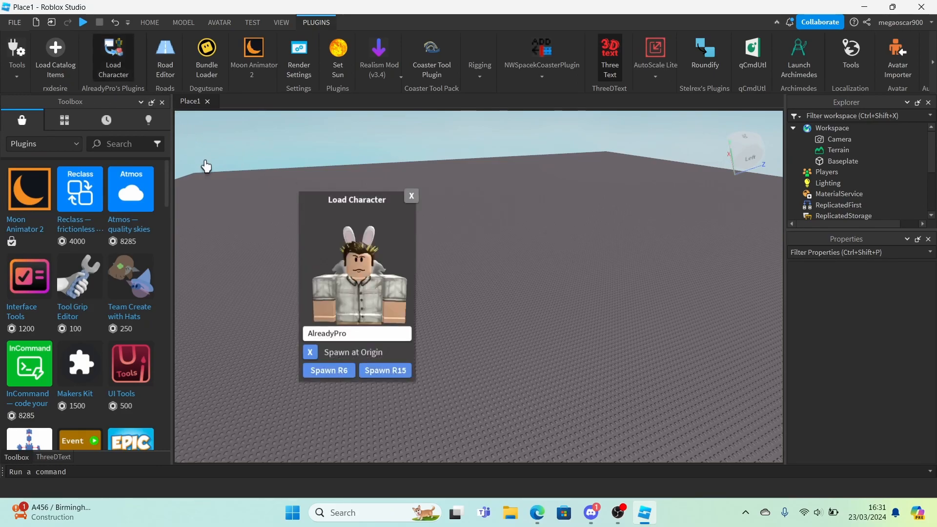
{"action": "double_click", "coordinate": [364, 334]}
{"action": "type", "text": "megaoscar900"}
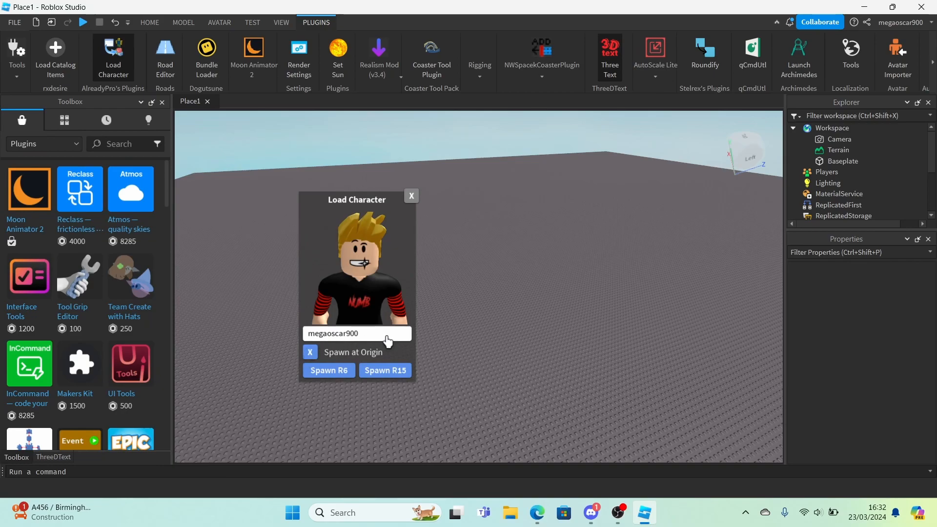
{"action": "left_click", "coordinate": [310, 353]}
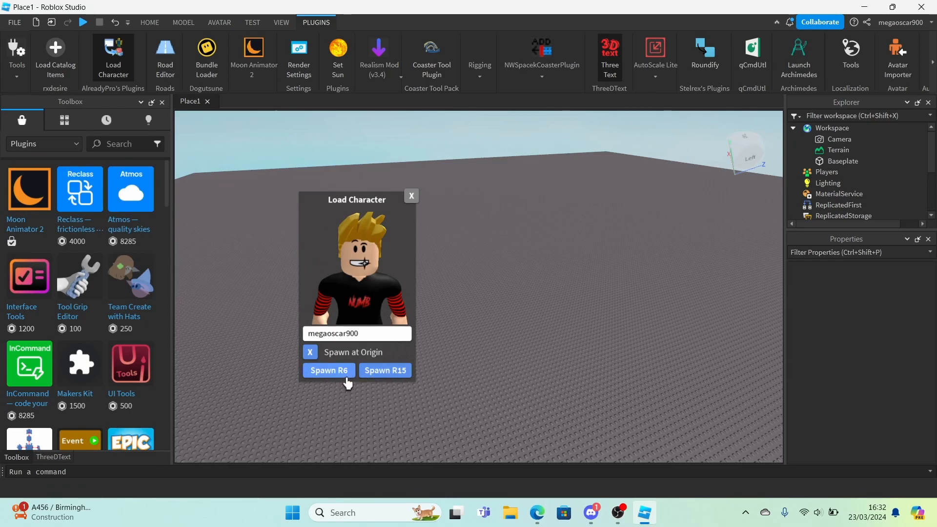
{"action": "left_click", "coordinate": [329, 371]}
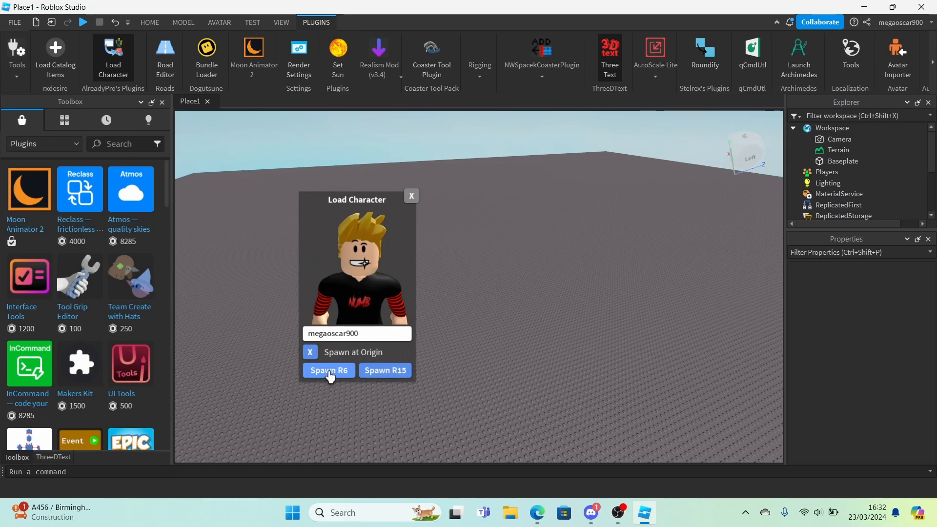
{"action": "left_click", "coordinate": [414, 195]}
{"action": "key", "text": "f"}
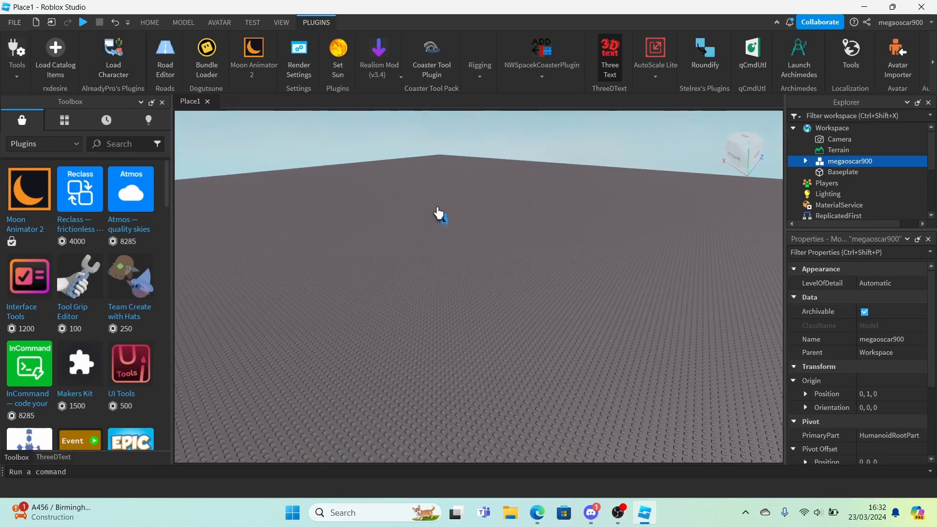
Move the spawned character across the baseplate to about -47, 35, -26.
{"action": "scroll", "coordinate": [437, 205], "scroll_direction": "up", "scroll_amount": 5}
{"action": "right_click_drag", "start_coordinate": [438, 208], "coordinate": [437, 206]}
{"action": "scroll", "coordinate": [437, 205], "scroll_direction": "down", "scroll_amount": 4}
{"action": "scroll", "coordinate": [437, 210], "scroll_direction": "down", "scroll_amount": 6}
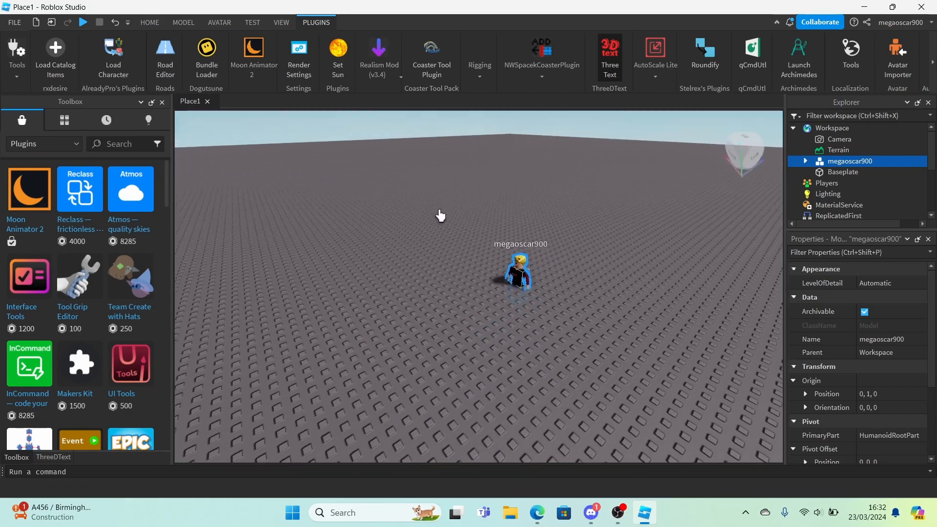
{"action": "left_click_drag", "start_coordinate": [521, 272], "coordinate": [575, 265]}
{"action": "scroll", "coordinate": [571, 266], "scroll_direction": "down", "scroll_amount": 3}
{"action": "right_click_drag", "start_coordinate": [576, 265], "coordinate": [578, 260]}
{"action": "scroll", "coordinate": [576, 262], "scroll_direction": "down", "scroll_amount": 4}
{"action": "scroll", "coordinate": [578, 260], "scroll_direction": "down", "scroll_amount": 4}
{"action": "scroll", "coordinate": [578, 267], "scroll_direction": "down", "scroll_amount": 8}
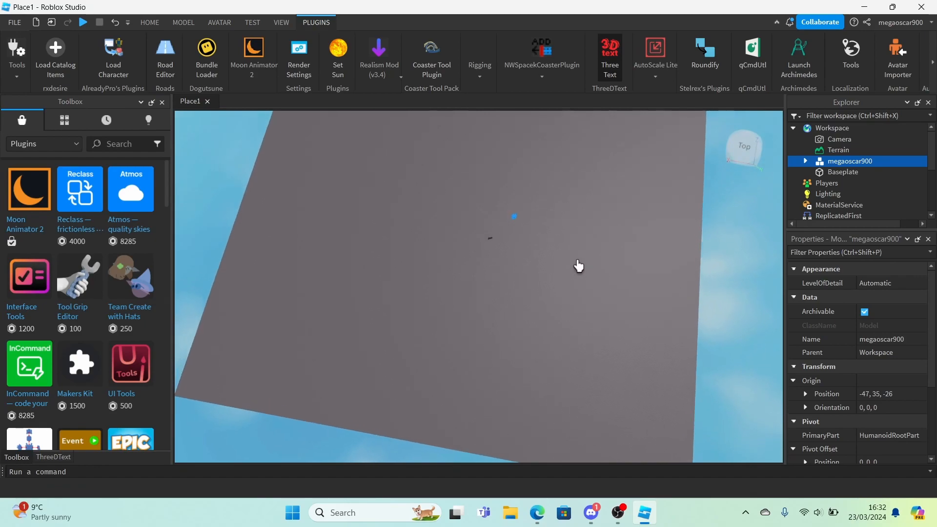
Examine the moved character on the baseplate from above and up close from the front.
{"action": "key", "text": "s"}
{"action": "key", "text": "d"}
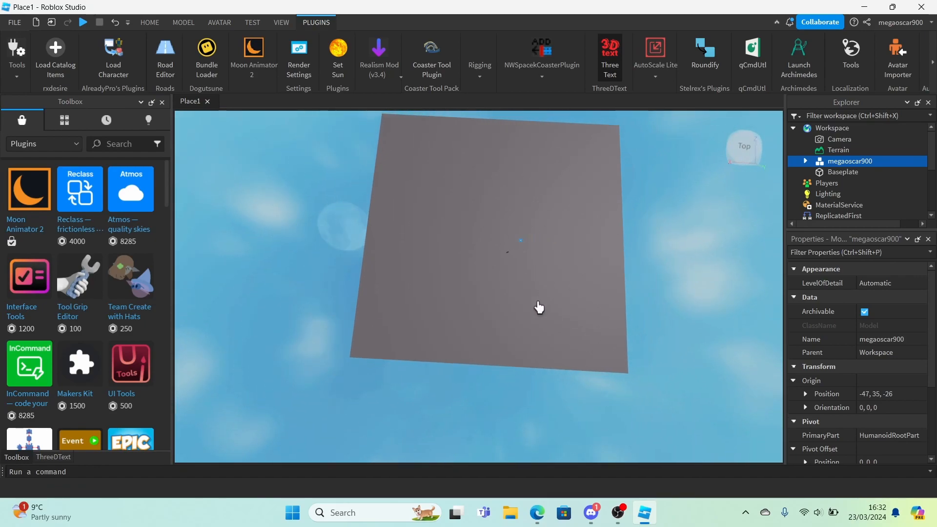
{"action": "key", "text": "a"}
{"action": "scroll", "coordinate": [518, 280], "scroll_direction": "up", "scroll_amount": 6}
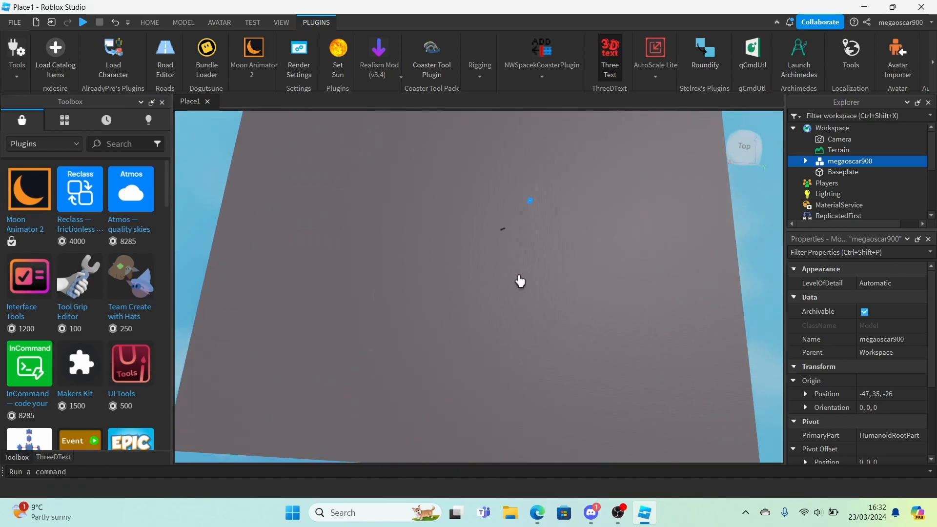
{"action": "key", "text": "f"}
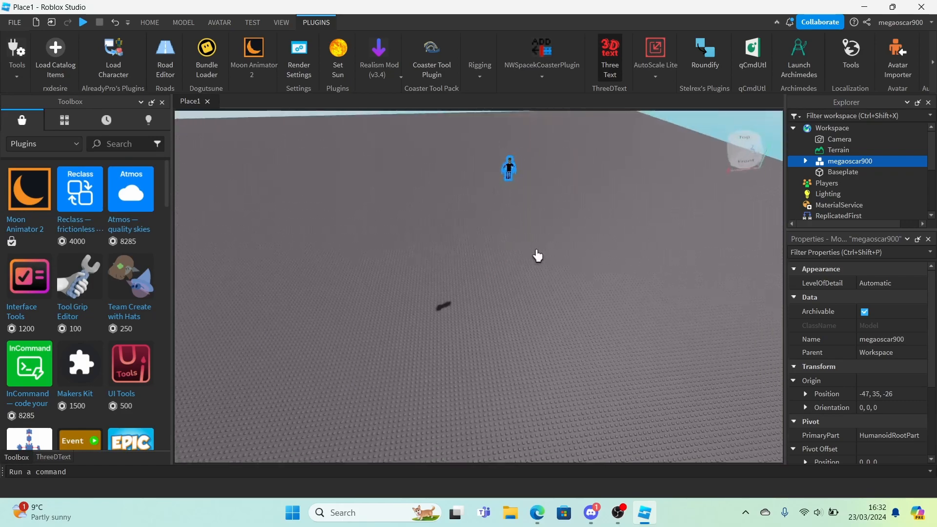
{"action": "scroll", "coordinate": [539, 257], "scroll_direction": "up", "scroll_amount": 4}
{"action": "right_click_drag", "start_coordinate": [540, 256], "coordinate": [540, 257]}
{"action": "key", "text": "d"}
{"action": "key", "text": "e"}
{"action": "scroll", "coordinate": [537, 257], "scroll_direction": "up", "scroll_amount": 2}
{"action": "scroll", "coordinate": [537, 258], "scroll_direction": "up", "scroll_amount": 2}
{"action": "key", "text": "q"}
{"action": "scroll", "coordinate": [538, 257], "scroll_direction": "down", "scroll_amount": 2}
{"action": "key", "text": "e"}
{"action": "scroll", "coordinate": [537, 257], "scroll_direction": "down", "scroll_amount": 2}
{"action": "scroll", "coordinate": [537, 257], "scroll_direction": "up", "scroll_amount": 2}
{"action": "scroll", "coordinate": [539, 258], "scroll_direction": "down", "scroll_amount": 2}
{"action": "key", "text": "d"}
{"action": "key", "text": "q"}
{"action": "key", "text": "e"}
{"action": "key", "text": "w"}
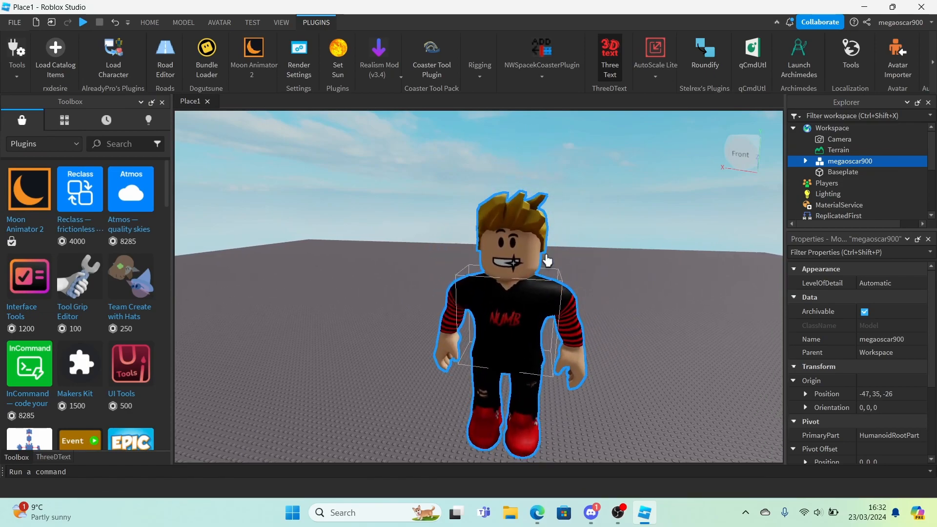
{"action": "key", "text": "s"}
{"action": "key", "text": "q"}
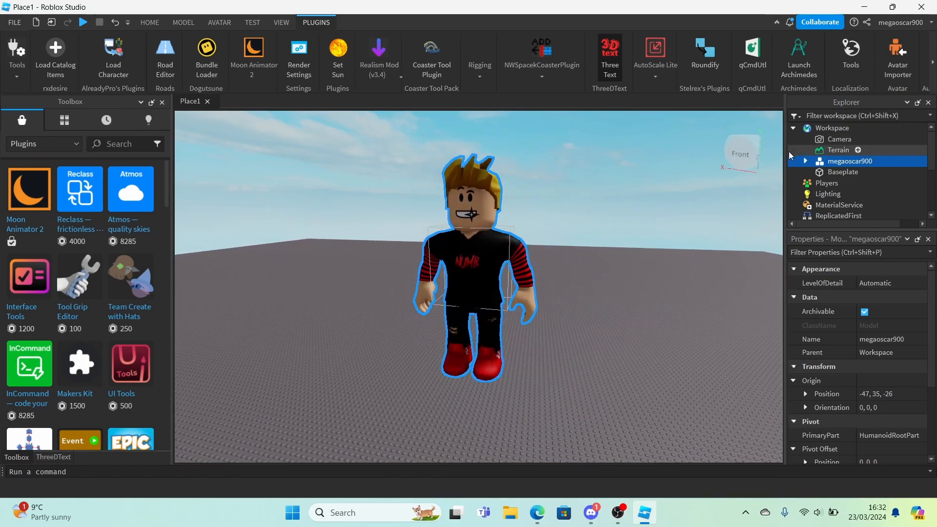
Set the CFrame position of the character's HumanoidRootPart to 0, 3, 0.
{"action": "left_click", "coordinate": [281, 22]}
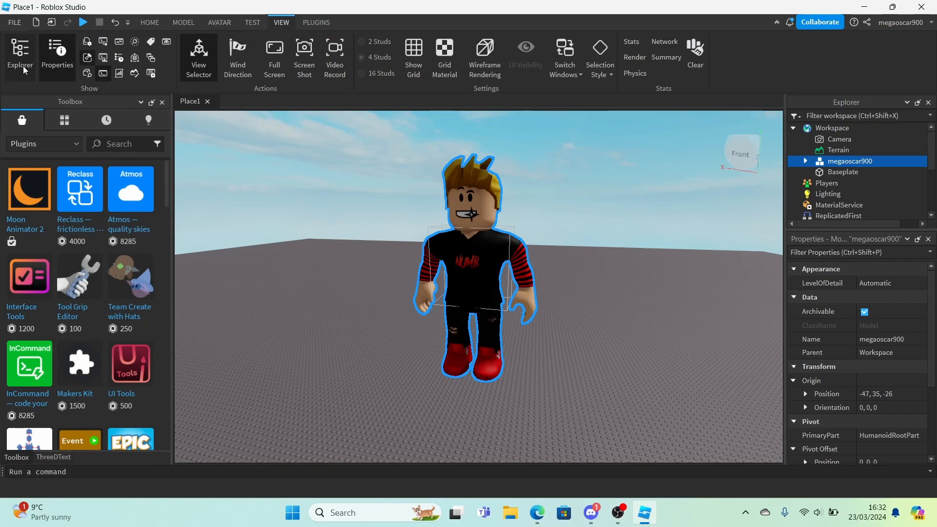
{"action": "left_click", "coordinate": [806, 161]}
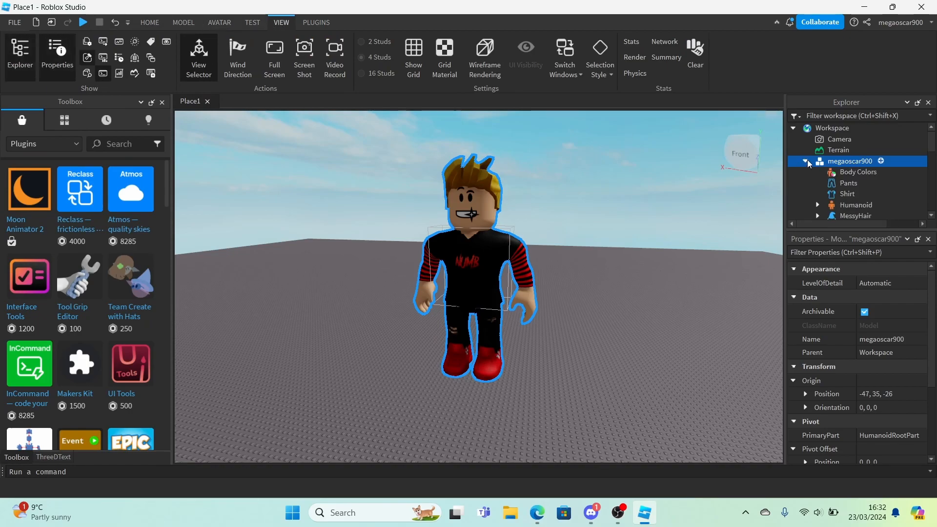
{"action": "scroll", "coordinate": [866, 187], "scroll_direction": "down", "scroll_amount": 3}
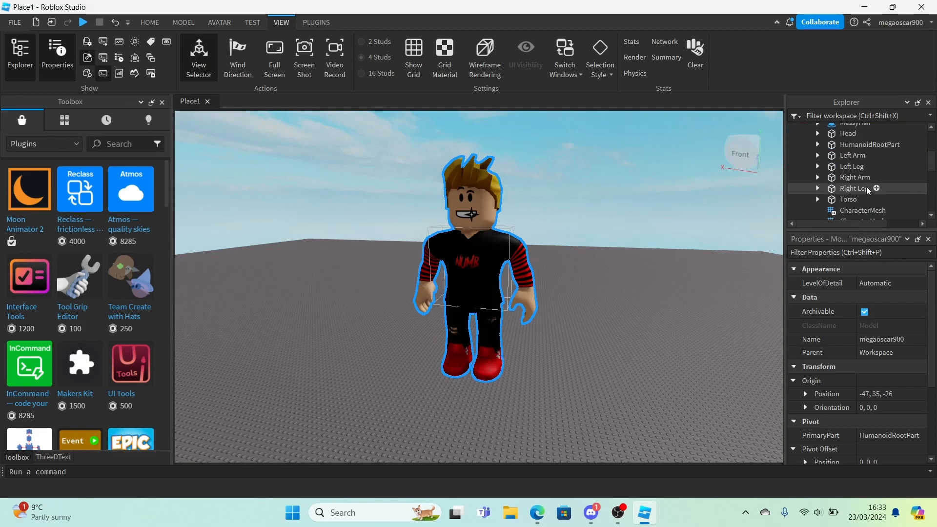
{"action": "left_click", "coordinate": [865, 146]}
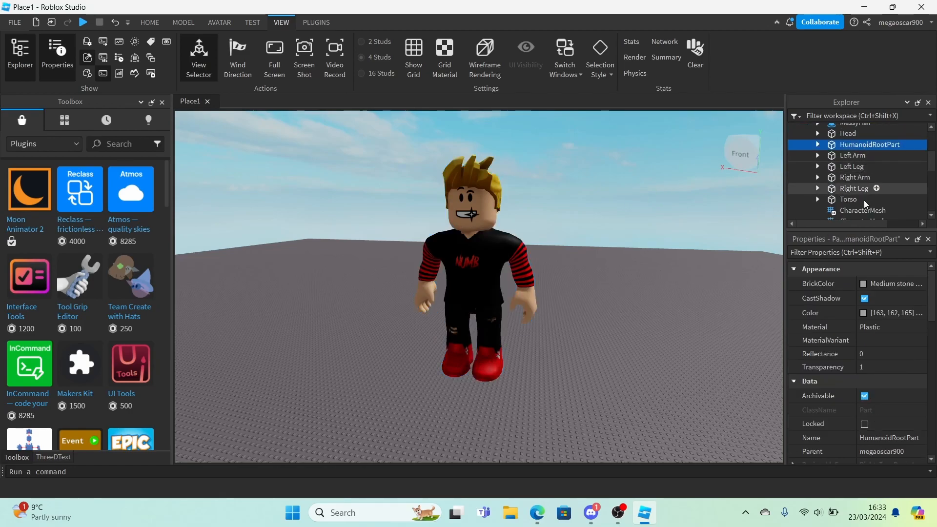
{"action": "scroll", "coordinate": [869, 320], "scroll_direction": "down", "scroll_amount": 1}
{"action": "scroll", "coordinate": [869, 320], "scroll_direction": "down", "scroll_amount": 2}
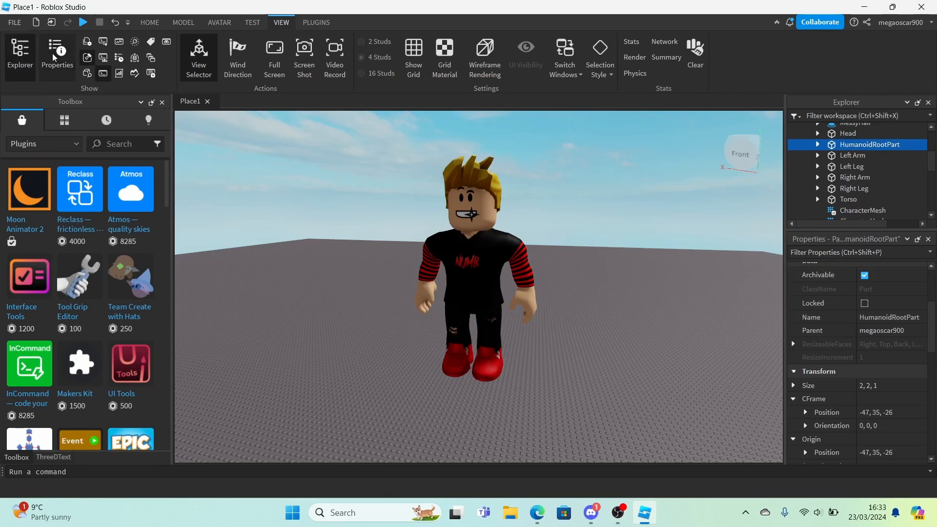
{"action": "scroll", "coordinate": [837, 292], "scroll_direction": "down", "scroll_amount": 2}
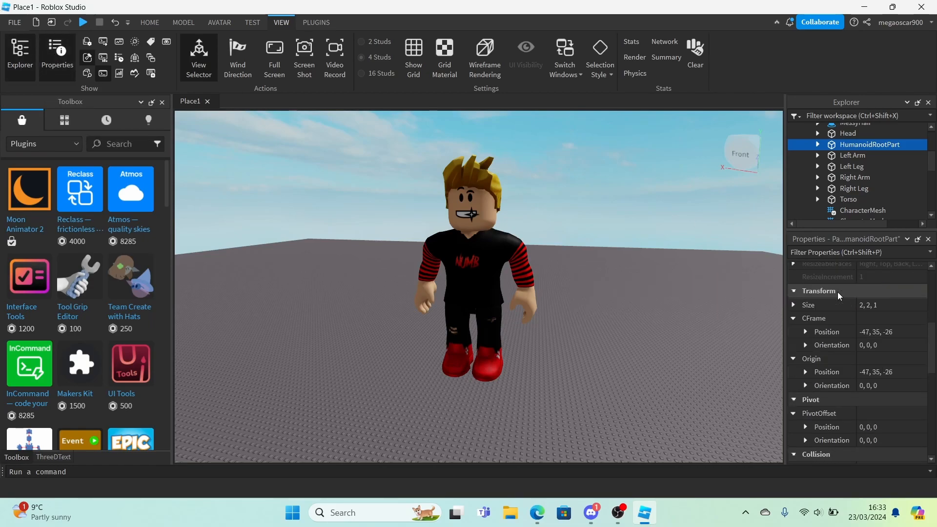
{"action": "scroll", "coordinate": [875, 300], "scroll_direction": "down", "scroll_amount": 1}
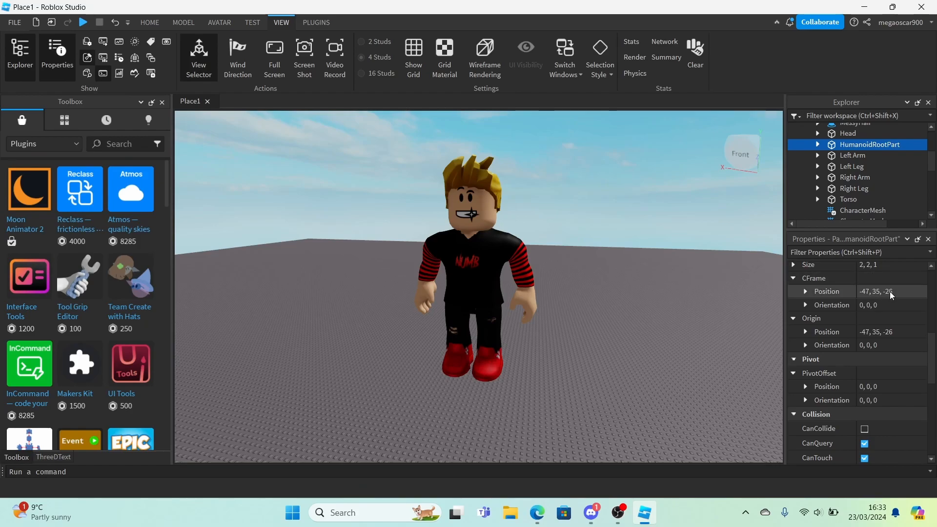
{"action": "left_click", "coordinate": [889, 292]}
{"action": "type", "text": "0, 3, 0"}
{"action": "key", "text": "Return"}
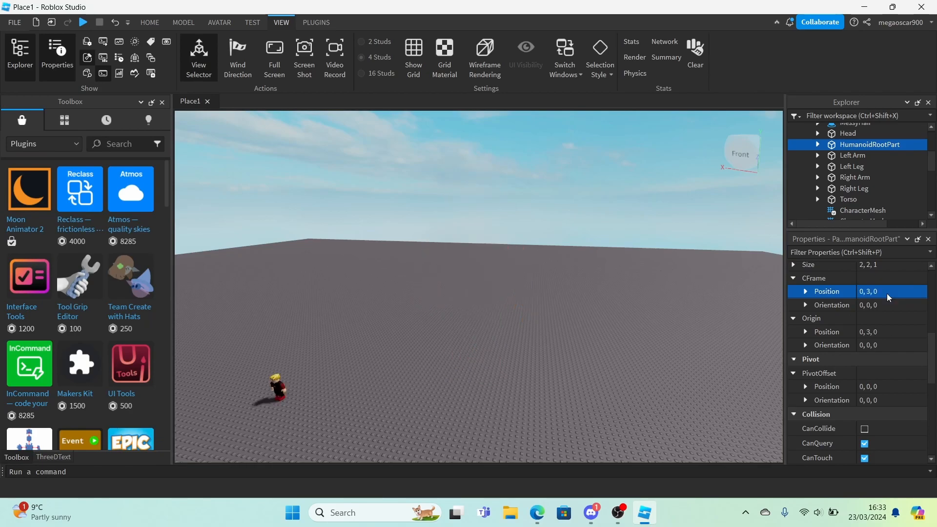
Examine the relocated character on the baseplate from close up and from farther away.
{"action": "key", "text": "f"}
{"action": "scroll", "coordinate": [577, 299], "scroll_direction": "up", "scroll_amount": 4}
{"action": "scroll", "coordinate": [577, 299], "scroll_direction": "down", "scroll_amount": 4}
{"action": "scroll", "coordinate": [578, 299], "scroll_direction": "up", "scroll_amount": 3}
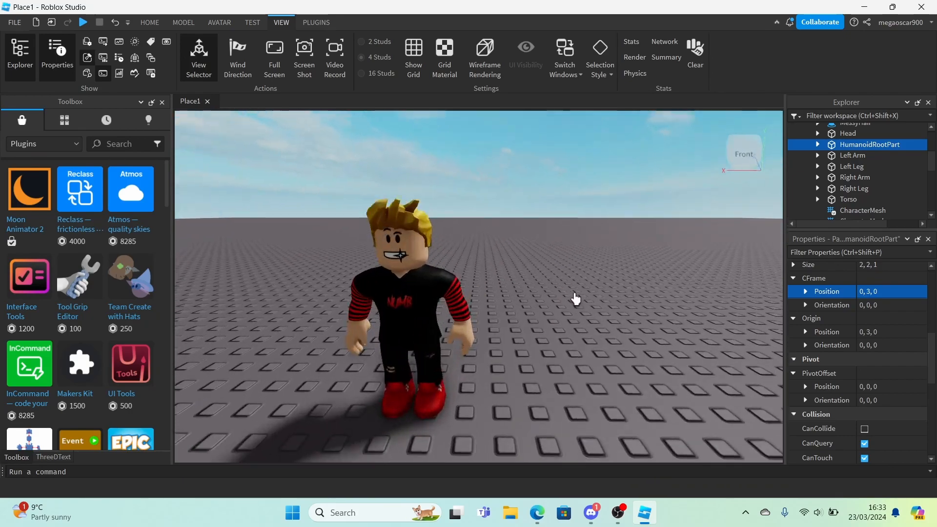
{"action": "scroll", "coordinate": [578, 298], "scroll_direction": "down", "scroll_amount": 5}
{"action": "right_click_drag", "start_coordinate": [578, 299], "coordinate": [575, 293]}
{"action": "scroll", "coordinate": [577, 299], "scroll_direction": "down", "scroll_amount": 3}
{"action": "scroll", "coordinate": [578, 299], "scroll_direction": "up", "scroll_amount": 5}
{"action": "scroll", "coordinate": [577, 299], "scroll_direction": "down", "scroll_amount": 4}
{"action": "scroll", "coordinate": [578, 299], "scroll_direction": "up", "scroll_amount": 3}
{"action": "scroll", "coordinate": [577, 299], "scroll_direction": "down", "scroll_amount": 3}
{"action": "scroll", "coordinate": [578, 299], "scroll_direction": "up", "scroll_amount": 1}
{"action": "scroll", "coordinate": [594, 281], "scroll_direction": "up", "scroll_amount": 2}
Export the whole character model as an OBJ file named Tutorial2 into the Blender > Models > Tutorial2 folder.
{"action": "scroll", "coordinate": [806, 152], "scroll_direction": "up", "scroll_amount": 3}
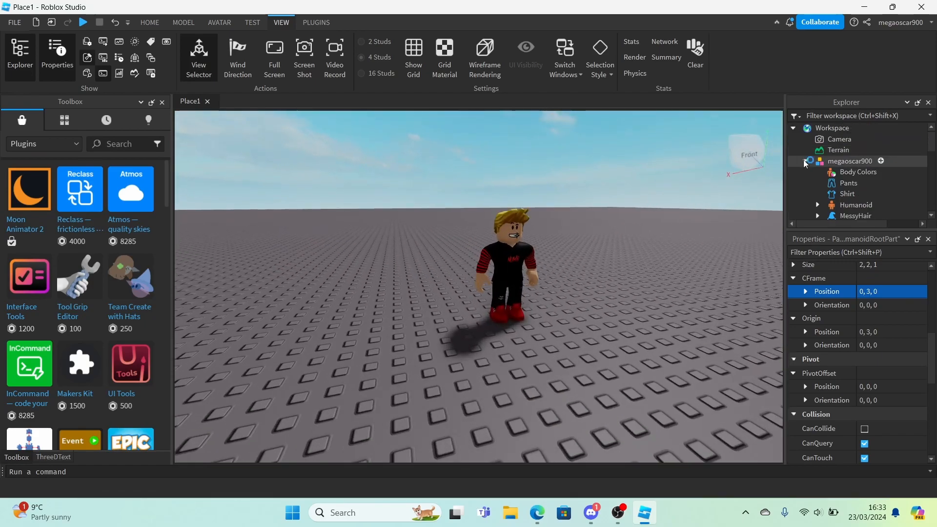
{"action": "left_click", "coordinate": [805, 161]}
{"action": "left_click", "coordinate": [825, 161]}
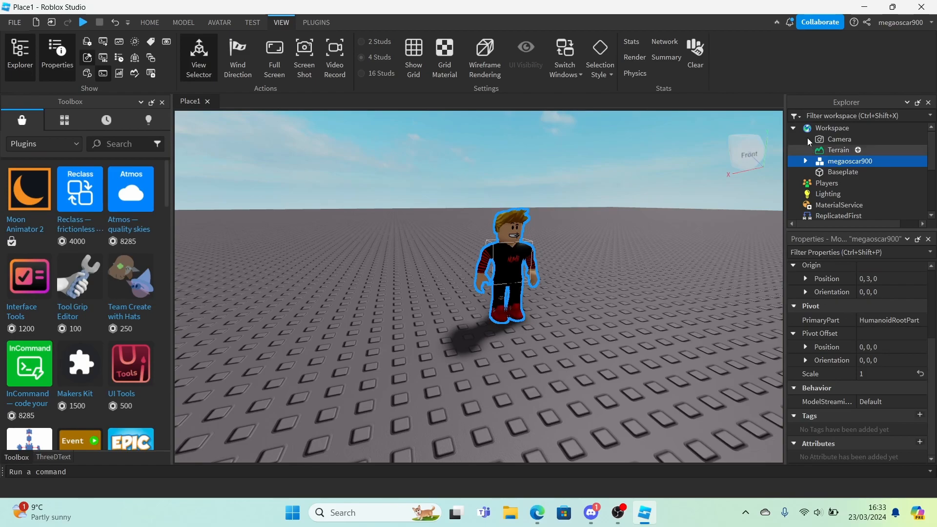
{"action": "right_click", "coordinate": [837, 163]}
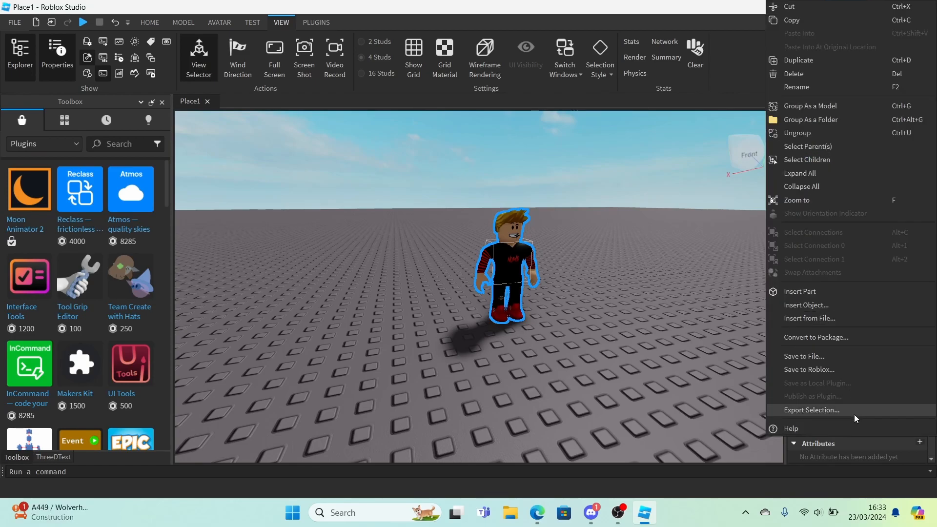
{"action": "left_click", "coordinate": [839, 410]}
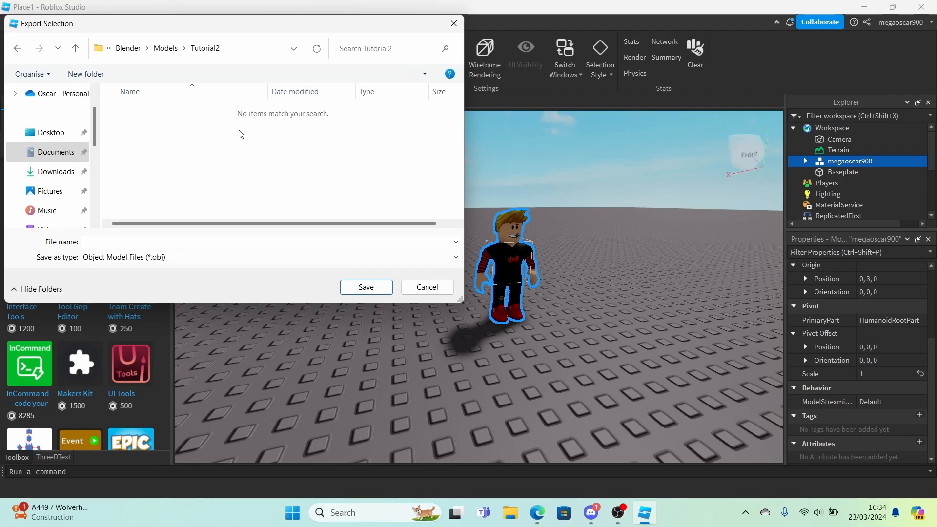
{"action": "left_click", "coordinate": [299, 237]}
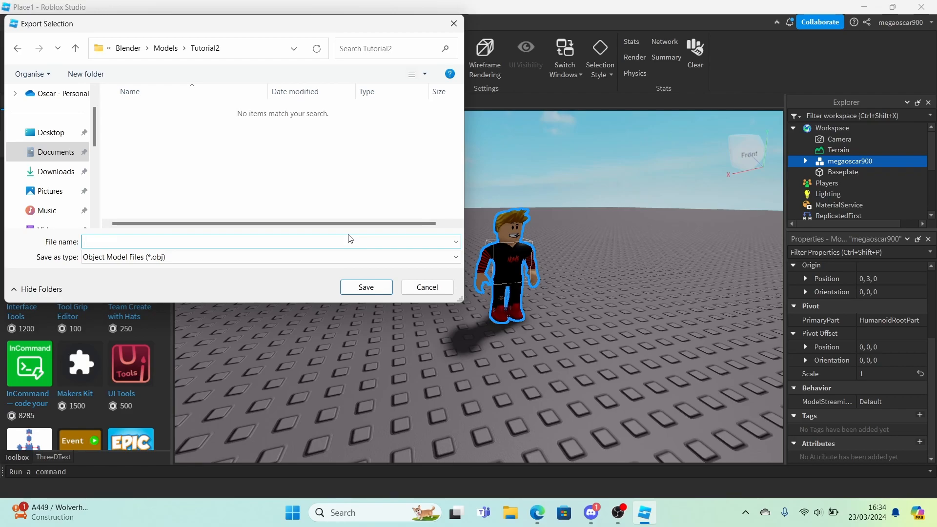
{"action": "type", "text": "Tutorial2"}
{"action": "key", "text": "Return"}
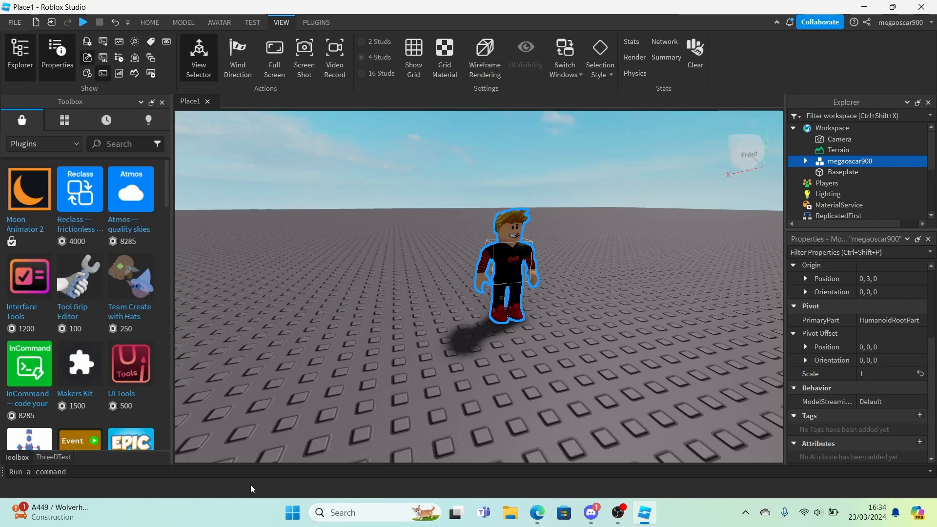
{"action": "right_click_drag", "start_coordinate": [583, 376], "coordinate": [586, 374]}
{"action": "scroll", "coordinate": [582, 374], "scroll_direction": "down", "scroll_amount": 4}
{"action": "key", "text": "a"}
{"action": "scroll", "coordinate": [580, 374], "scroll_direction": "up", "scroll_amount": 2}
{"action": "scroll", "coordinate": [584, 374], "scroll_direction": "up", "scroll_amount": 3}
{"action": "scroll", "coordinate": [587, 379], "scroll_direction": "down", "scroll_amount": 5}
{"action": "scroll", "coordinate": [530, 415], "scroll_direction": "down", "scroll_amount": 3}
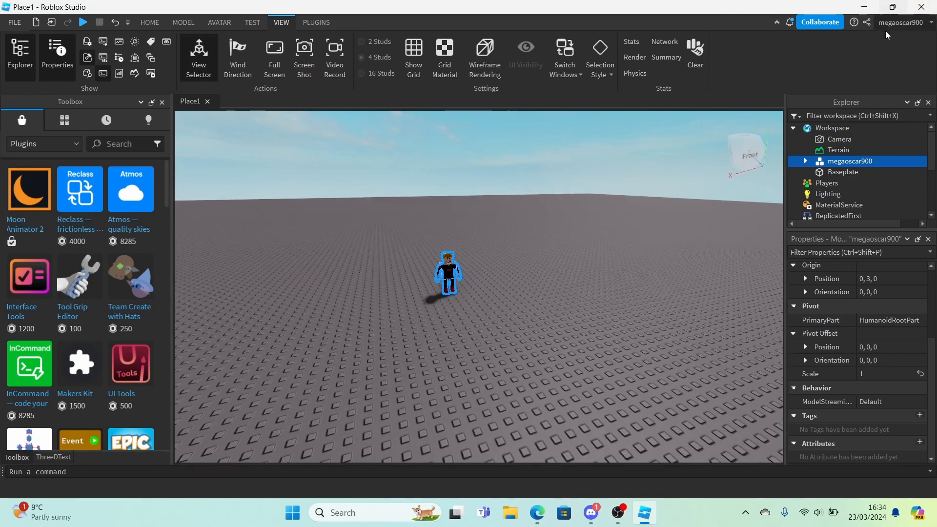
Close Roblox Studio without saving the changes to Place1.
{"action": "left_click", "coordinate": [921, 7]}
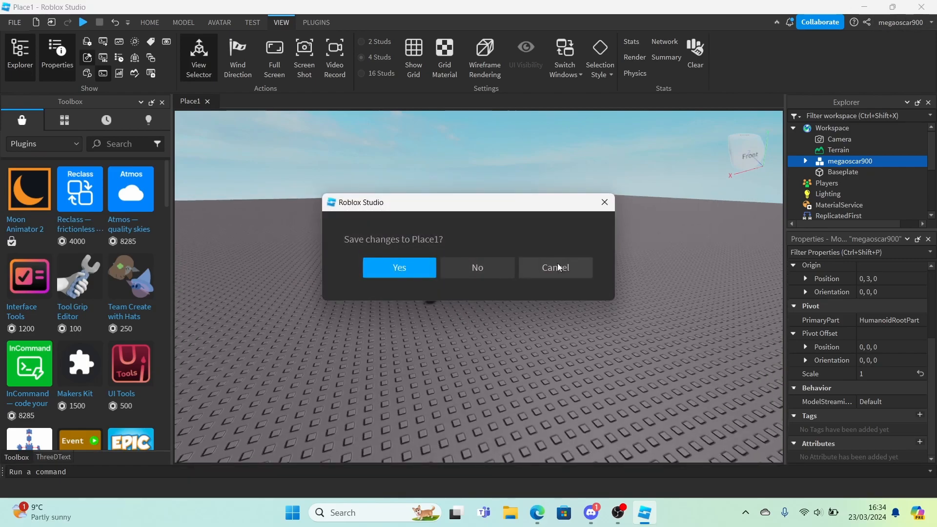
{"action": "left_click", "coordinate": [482, 267]}
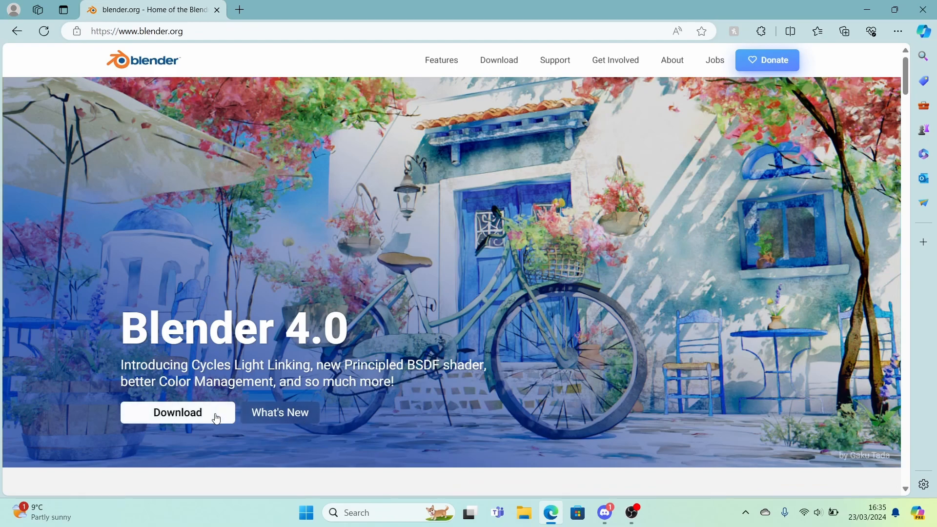
Open Blender's download page in the web browser and look through the installers for macOS, Linux and other versions.
{"action": "left_click", "coordinate": [410, 198]}
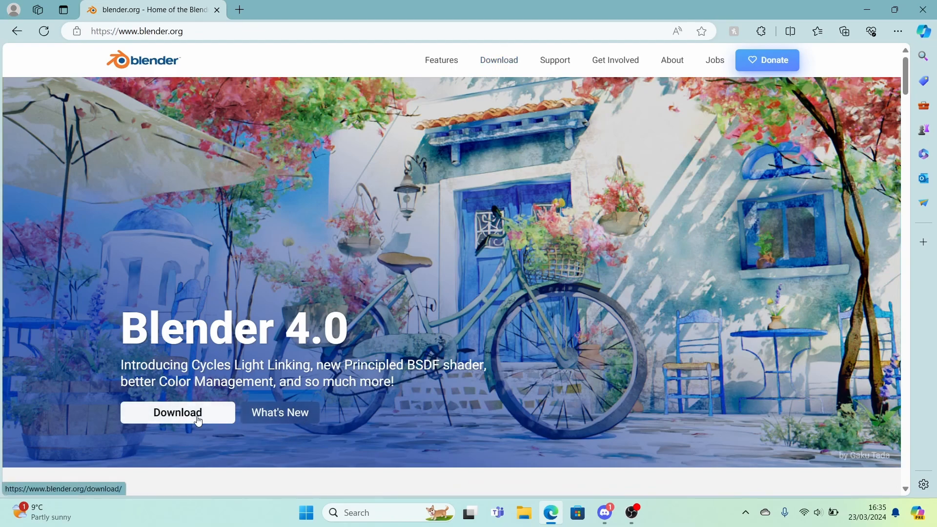
{"action": "left_click", "coordinate": [539, 344]}
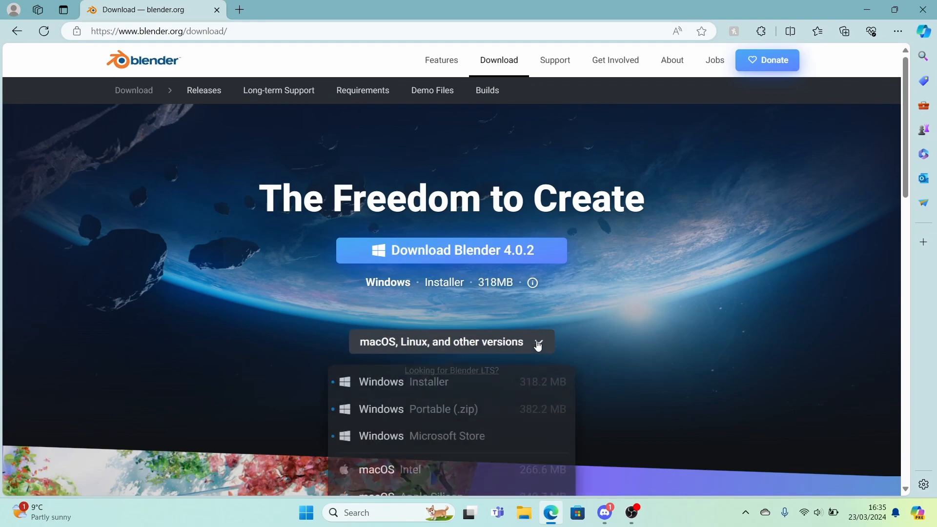
{"action": "scroll", "coordinate": [522, 312], "scroll_direction": "down", "scroll_amount": 3}
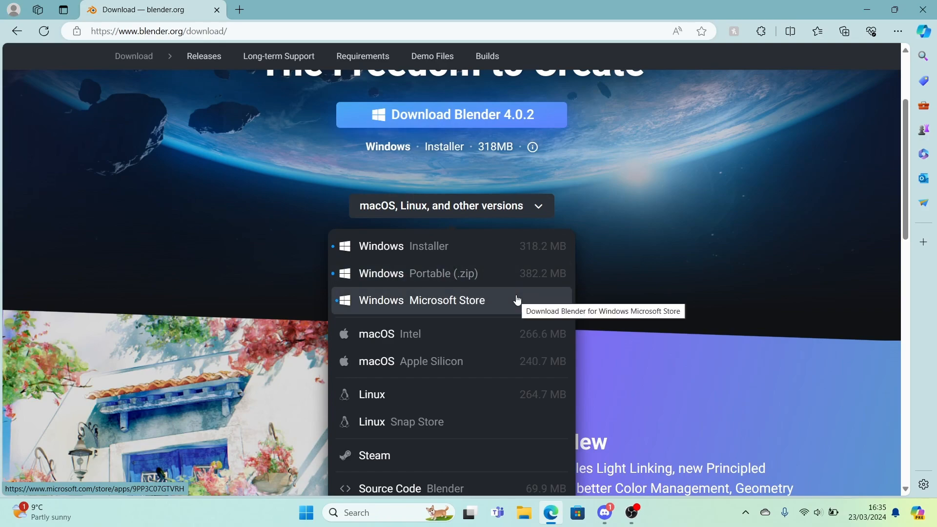
{"action": "scroll", "coordinate": [518, 299], "scroll_direction": "down", "scroll_amount": 1}
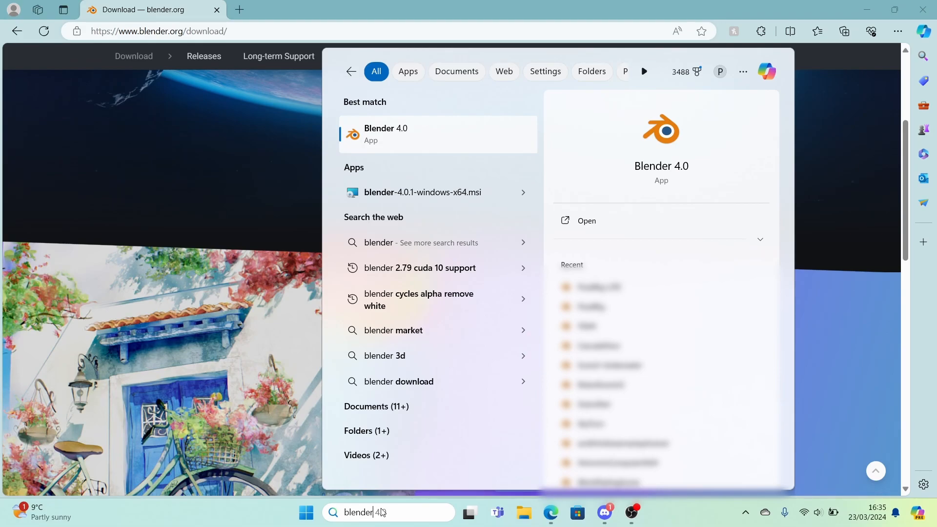
Launch Blender 4.0 and start a new General file.
{"action": "key", "text": "Return"}
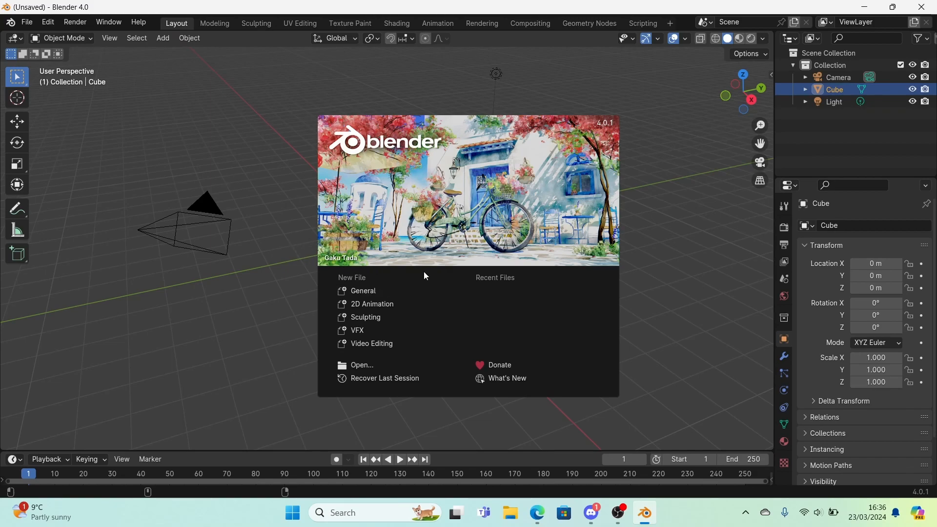
{"action": "left_click", "coordinate": [403, 292]}
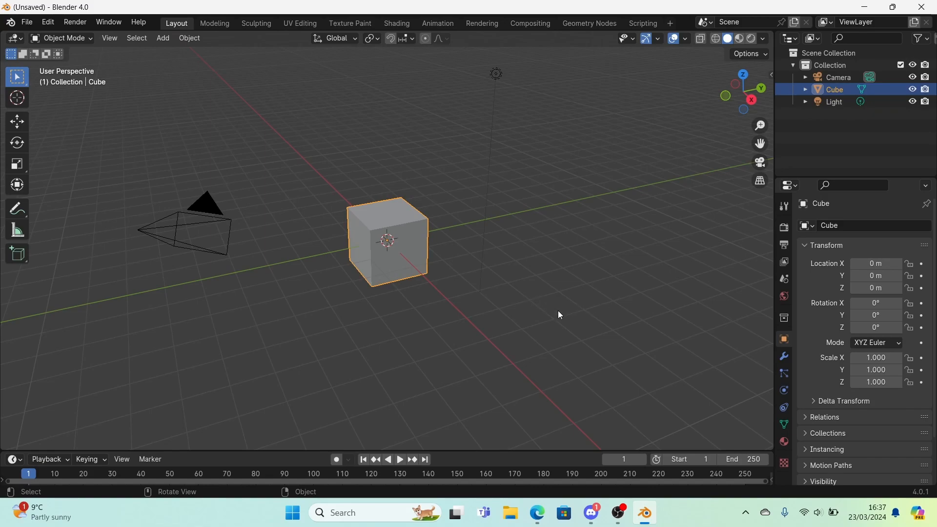
Try orbiting, zooming and panning the 3D viewport around the default cube.
{"action": "middle_click_drag", "start_coordinate": [573, 290], "coordinate": [597, 300]}
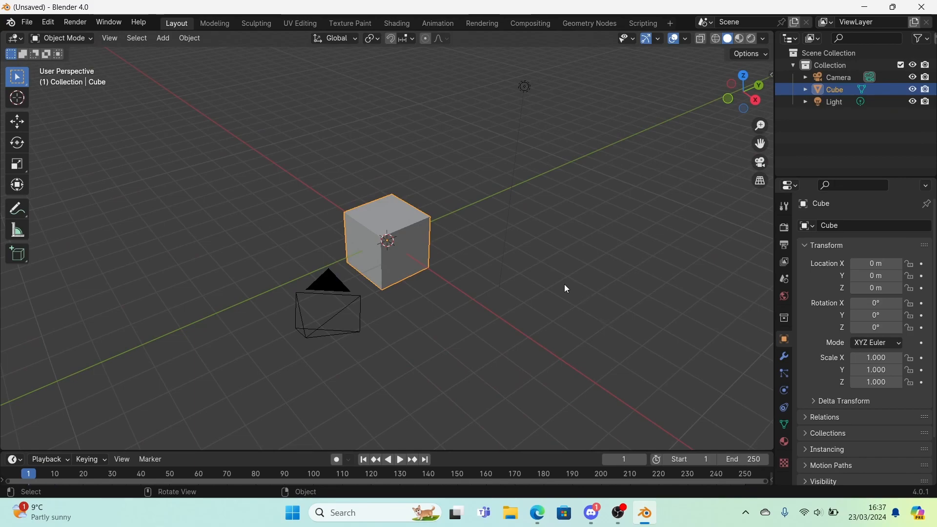
{"action": "scroll", "coordinate": [538, 268], "scroll_direction": "down", "scroll_amount": 2}
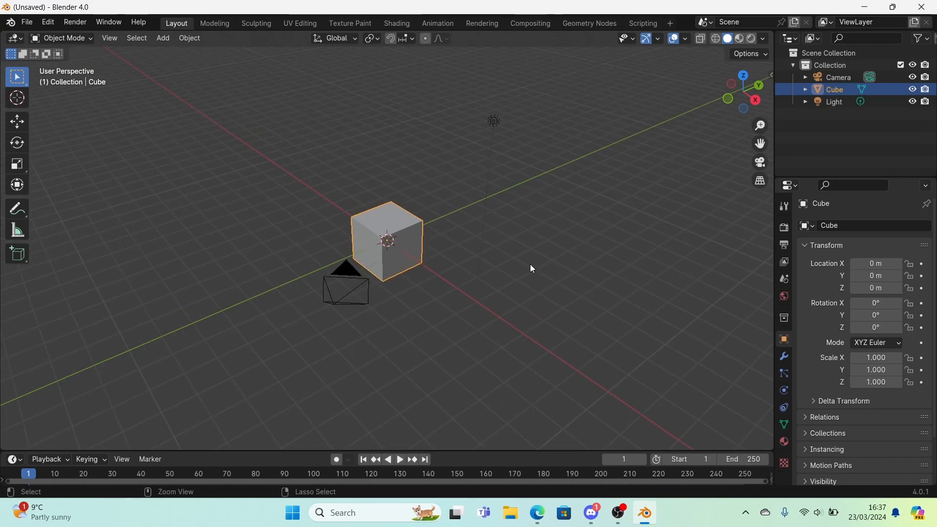
{"action": "middle_click_drag", "start_coordinate": [541, 309], "coordinate": [446, 254], "text": "ctrl"}
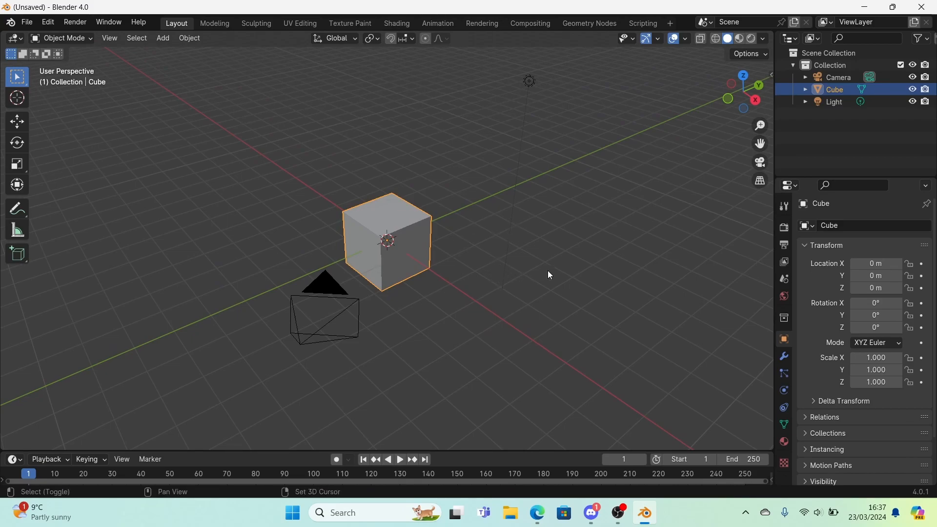
{"action": "middle_click_drag", "start_coordinate": [562, 275], "coordinate": [571, 254], "text": "shift"}
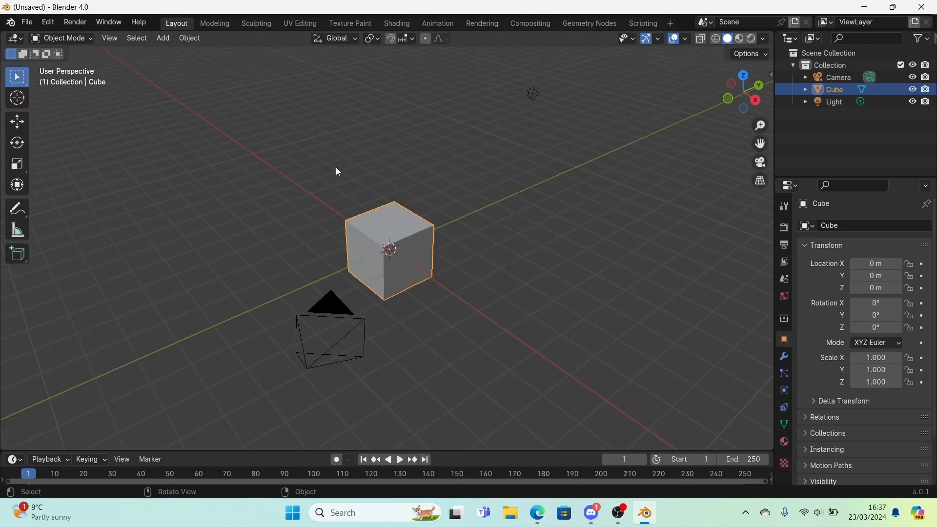
Find the Walk Navigation command among the viewport's navigation commands and open its shortcut options.
{"action": "left_click", "coordinate": [115, 41]}
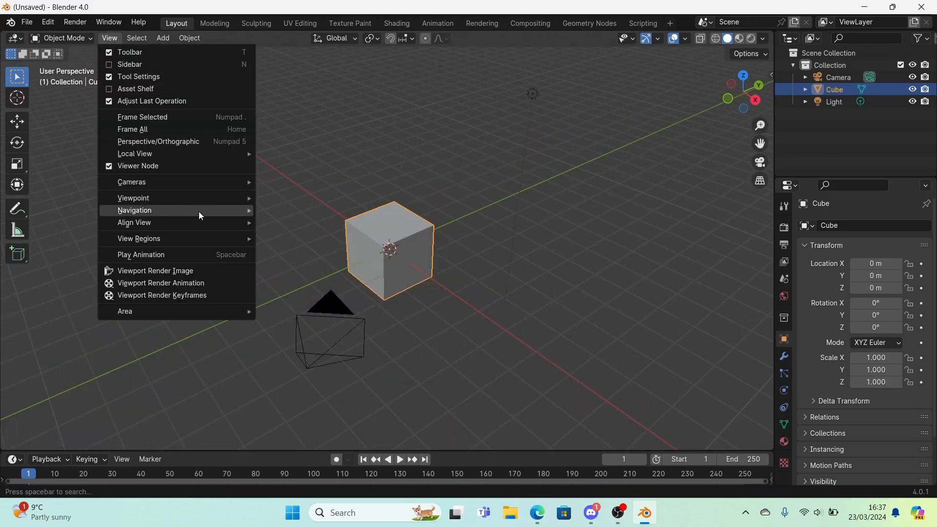
{"action": "mouse_move", "coordinate": [200, 214]}
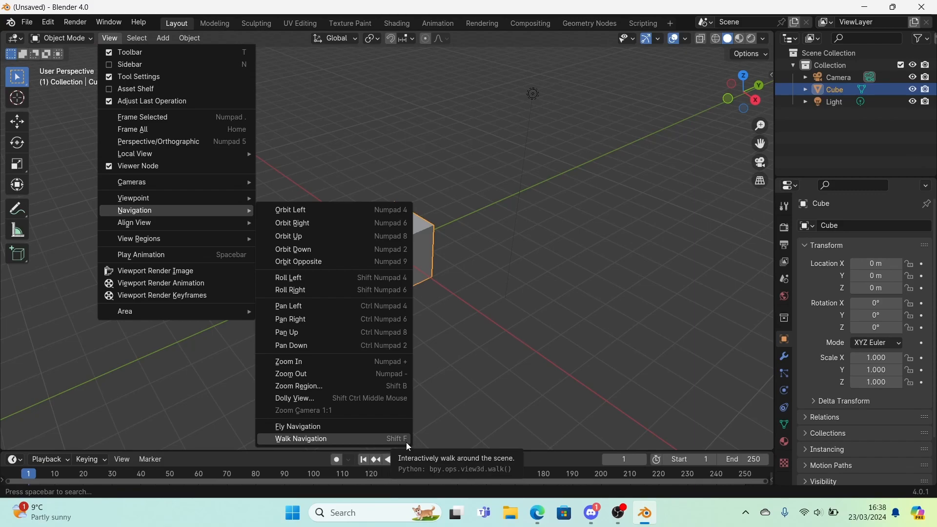
{"action": "right_click", "coordinate": [348, 440]}
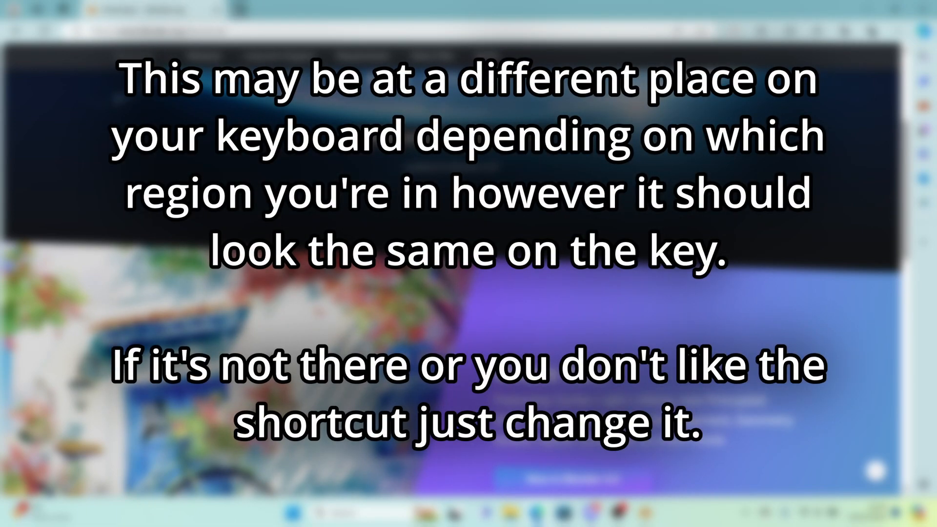
Switch to the web browser and run a search in a new tab.
{"action": "left_click", "coordinate": [239, 10]}
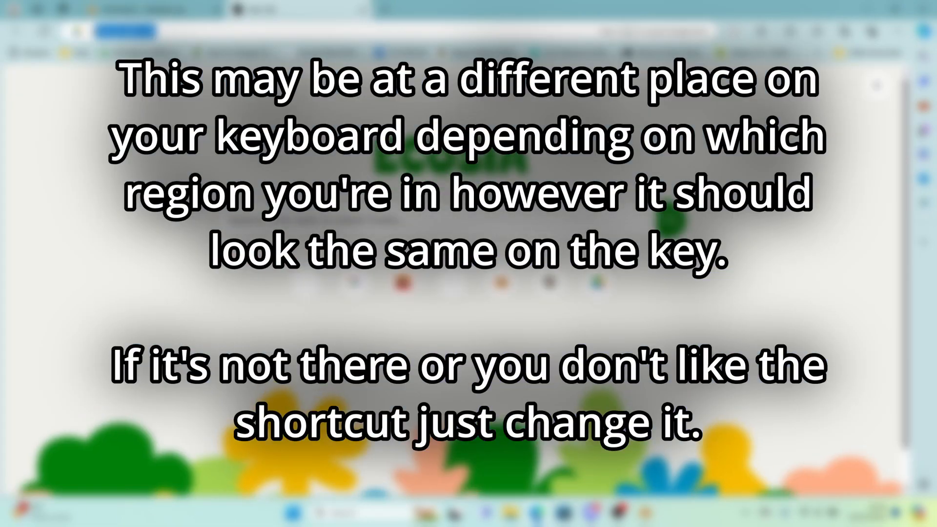
{"action": "type", "text": "addon ble"}
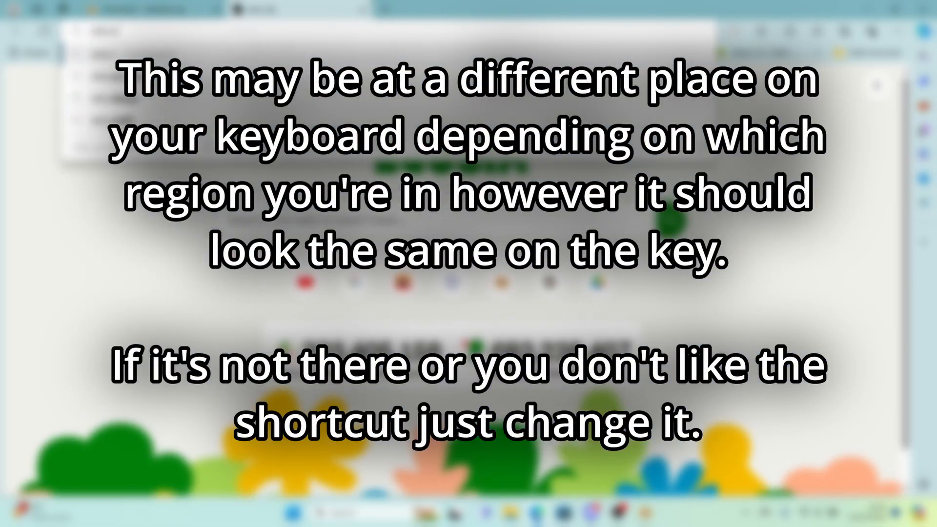
{"action": "key", "text": "Return"}
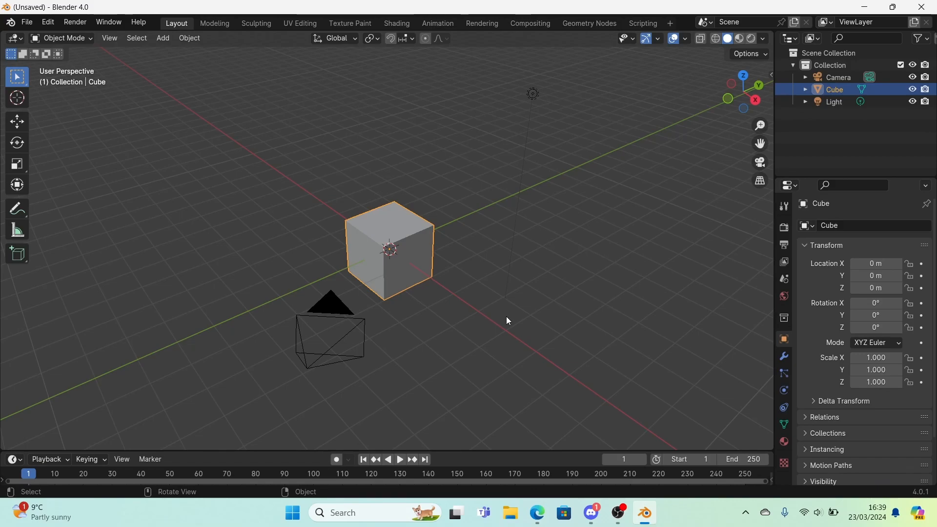
Try Walk Navigation around the default cube, moving forward, backward and sideways, and accept the new view.
{"action": "key", "text": "shift+grave"}
{"action": "key", "text": "w"}
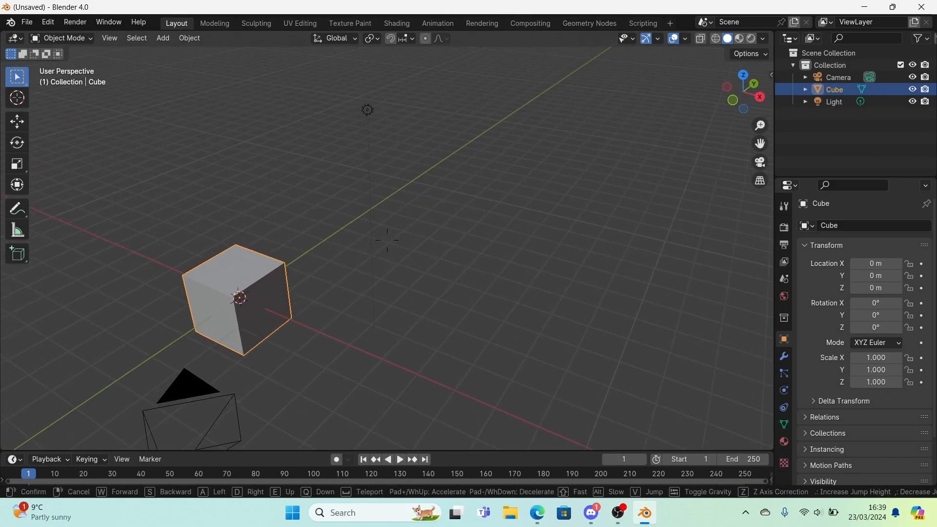
{"action": "key", "text": "d"}
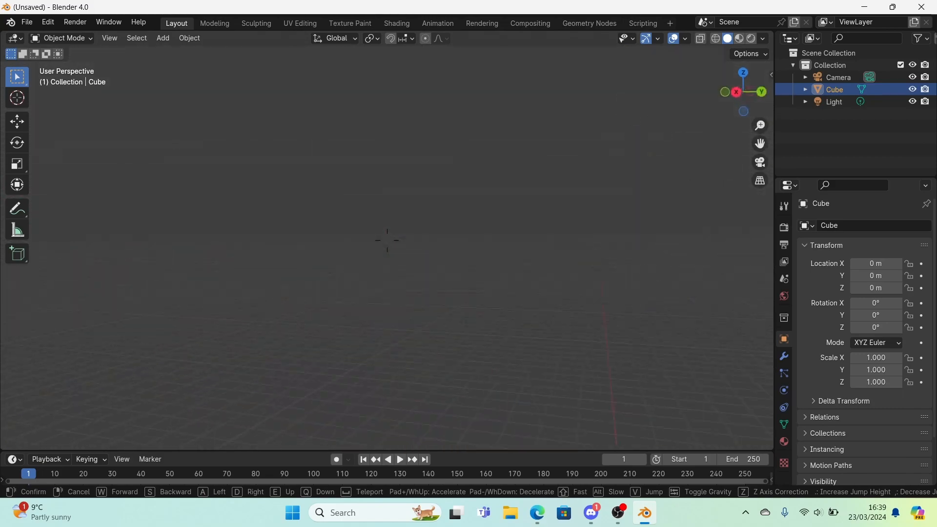
{"action": "key", "text": "s"}
{"action": "key", "text": "a"}
{"action": "key", "text": "w"}
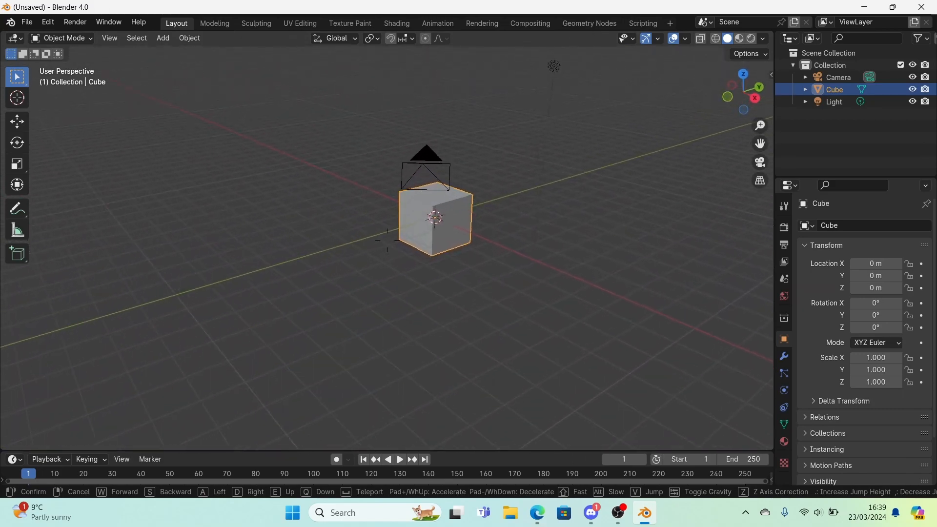
{"action": "key", "text": "s"}
{"action": "key", "text": "w"}
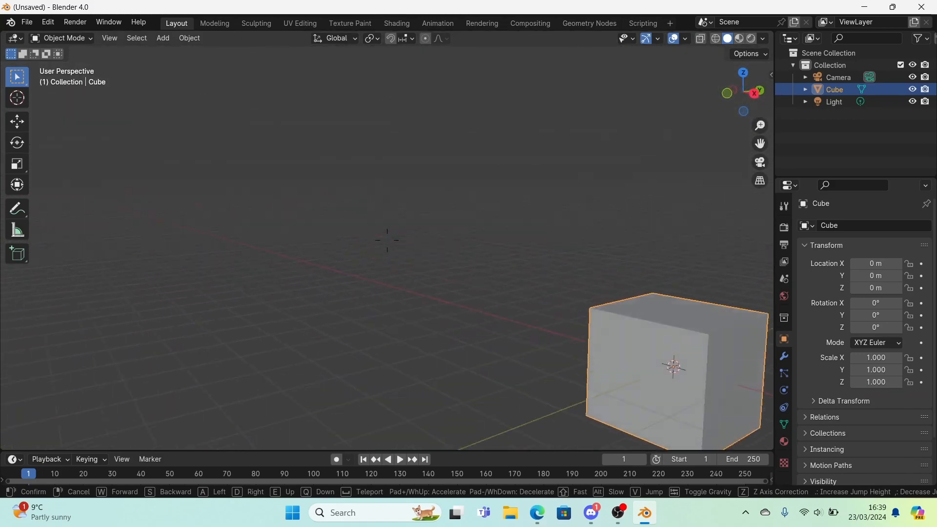
{"action": "key", "text": "s"}
{"action": "left_click", "coordinate": [281, 211]}
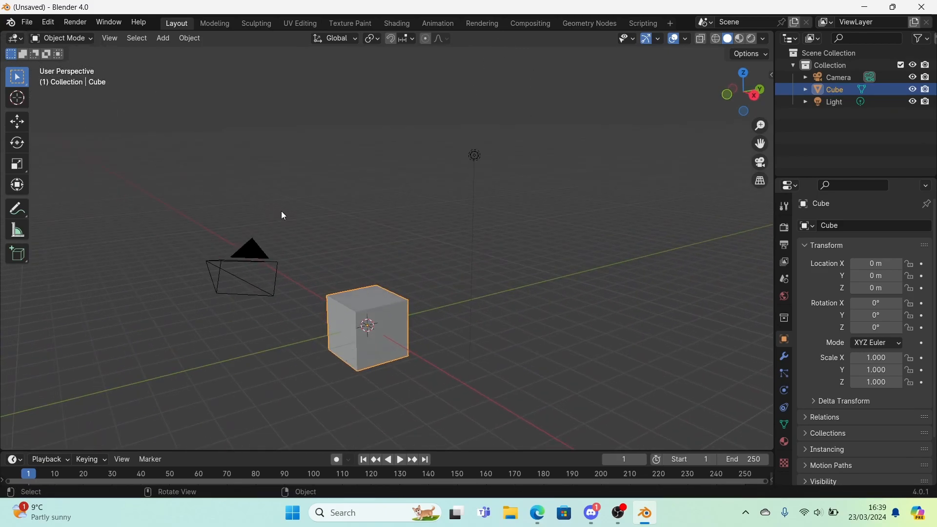
Try Walk Navigation again, including vertical movement up and down, and cancel out of it.
{"action": "key", "text": "shift+grave"}
{"action": "key", "text": "w"}
{"action": "right_click", "coordinate": [396, 241]}
{"action": "key", "text": "shift+grave"}
{"action": "key", "text": "w"}
{"action": "key", "text": "w"}
{"action": "key", "text": "d"}
{"action": "key", "text": "s"}
{"action": "key", "text": "a"}
{"action": "key", "text": "e"}
{"action": "key", "text": "d"}
{"action": "key", "text": "q"}
{"action": "key", "text": "w"}
{"action": "key", "text": "a"}
{"action": "right_click", "coordinate": [387, 240]}
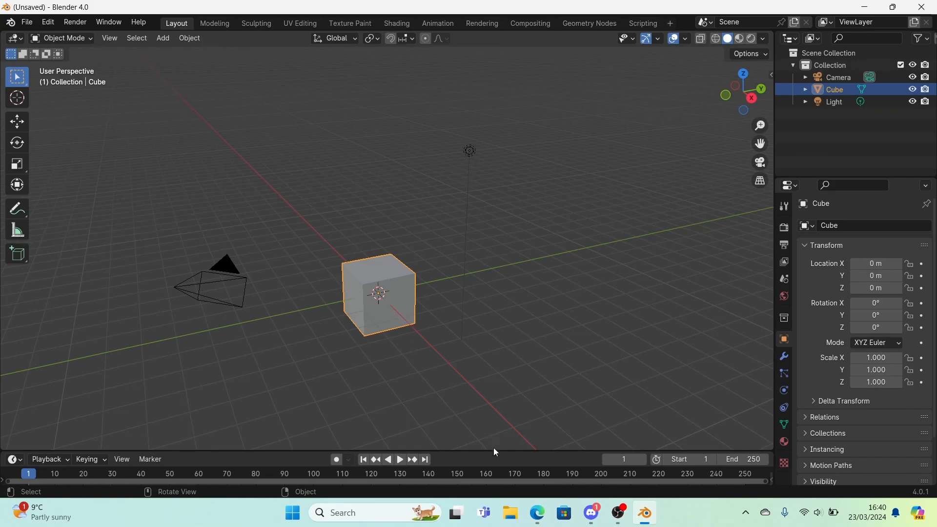
Switch to the web browser and review the Fluid Rig download page's description and features.
{"action": "left_click", "coordinate": [537, 513]}
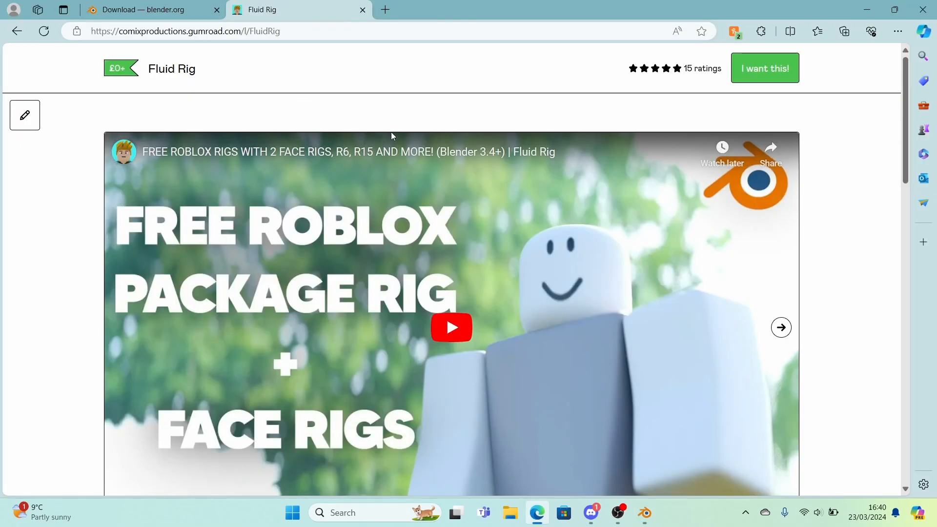
{"action": "scroll", "coordinate": [390, 139], "scroll_direction": "down", "scroll_amount": 6}
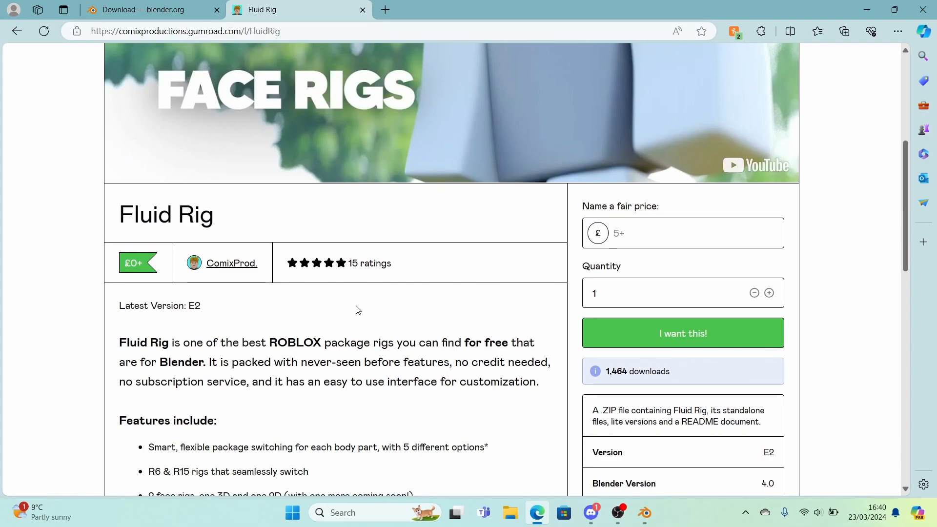
{"action": "scroll", "coordinate": [357, 310], "scroll_direction": "down", "scroll_amount": 1}
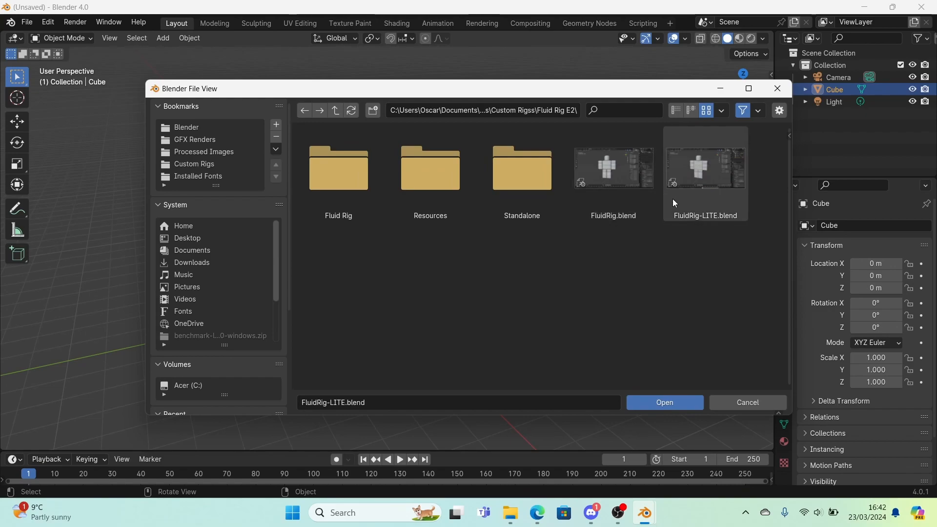
Open FluidRig.blend from the Fluid Rig E2 folder in Blender and activate the Select Box tool.
{"action": "left_click", "coordinate": [647, 201]}
{"action": "double_click", "coordinate": [646, 201]}
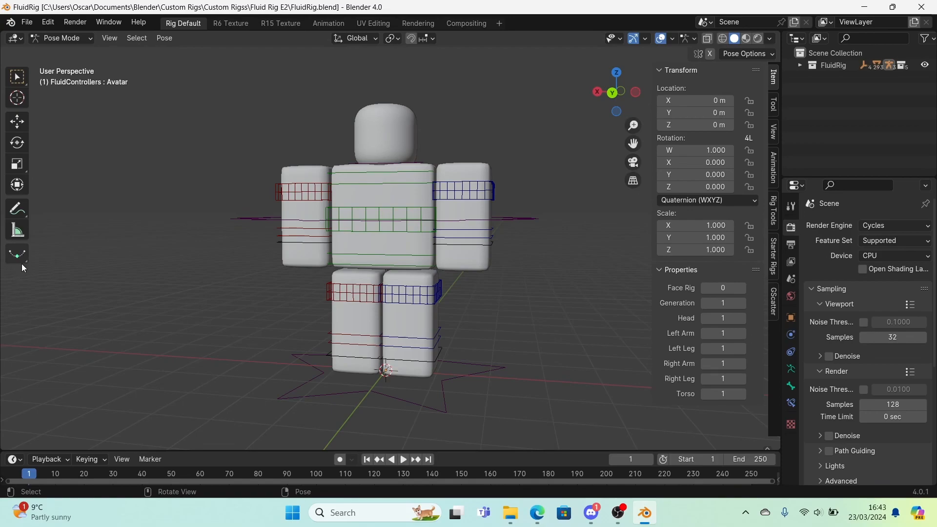
{"action": "left_click", "coordinate": [13, 83]}
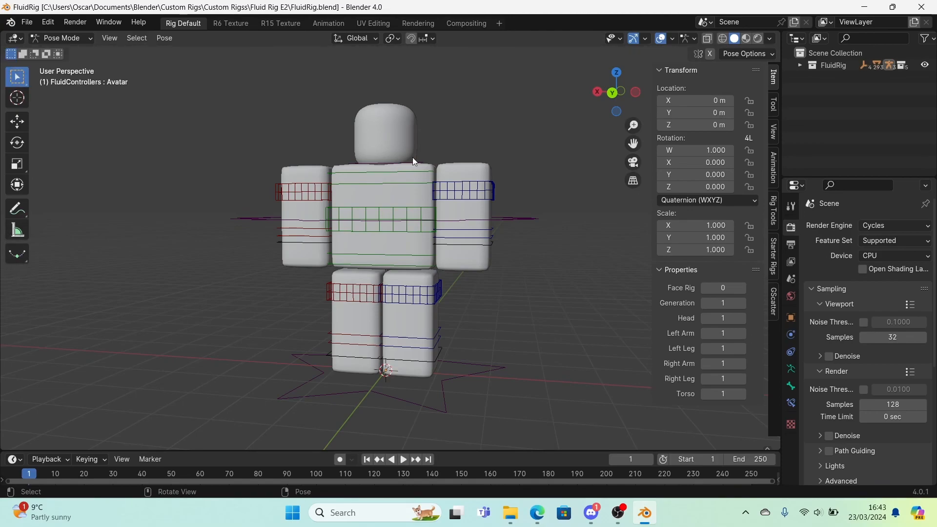
{"action": "middle_click_drag", "start_coordinate": [442, 177], "coordinate": [405, 196]}
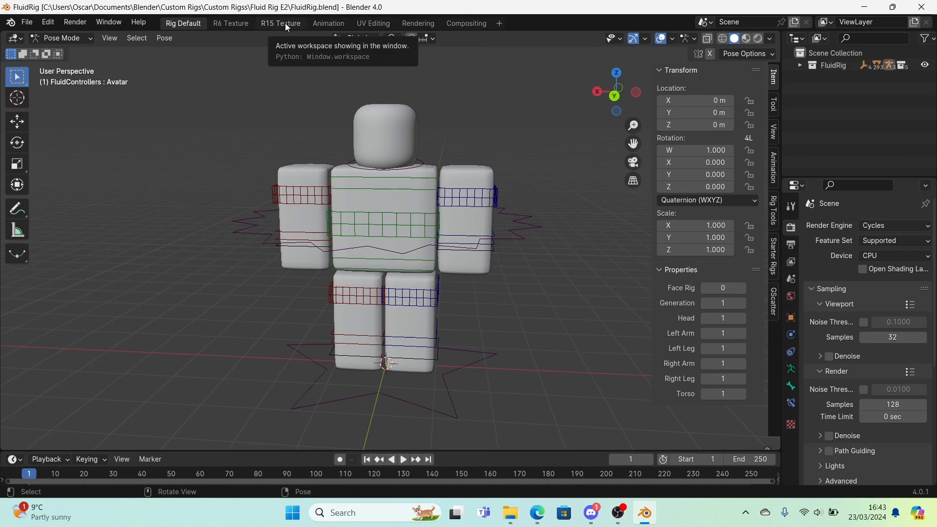
Load Handle1_diff.png from the Tutorial2 folder as the rig's R6 texture image and check the R15 Texture workspace.
{"action": "left_click", "coordinate": [245, 21]}
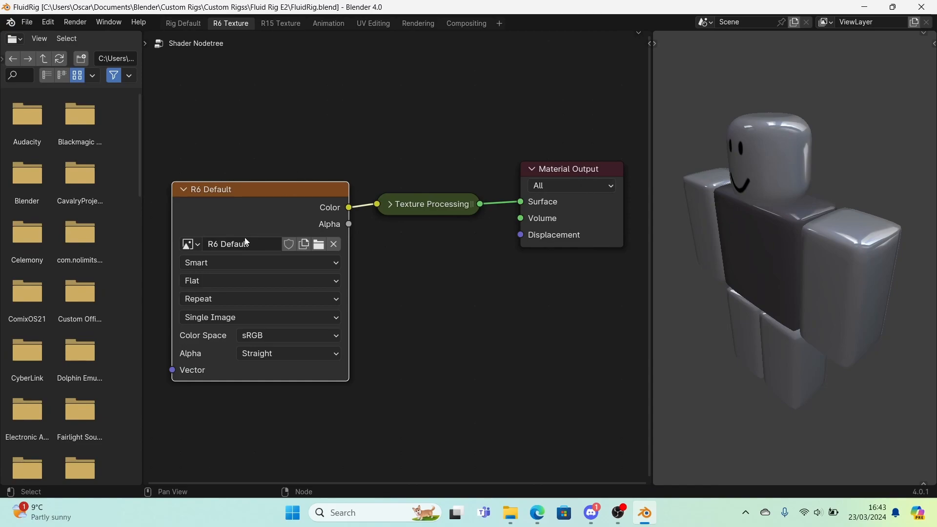
{"action": "left_click", "coordinate": [320, 245]}
{"action": "double_click", "coordinate": [526, 190]}
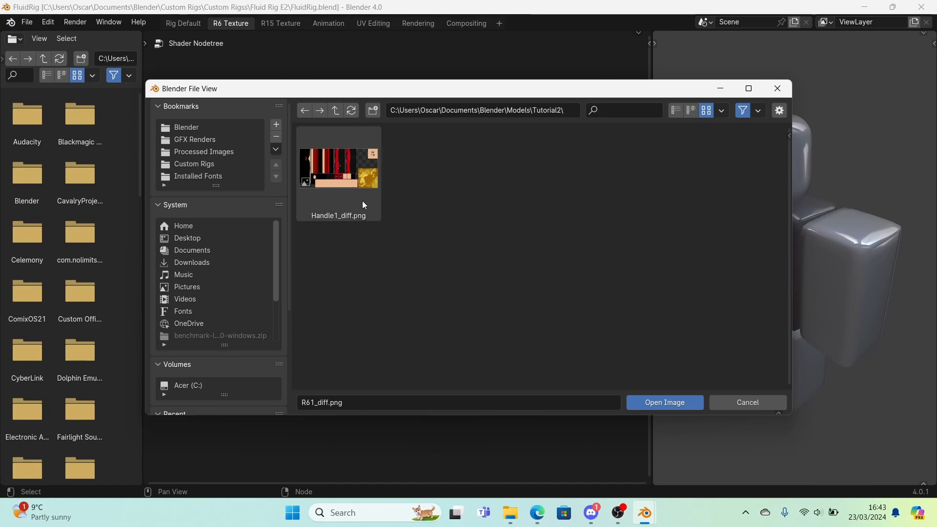
{"action": "double_click", "coordinate": [343, 174]}
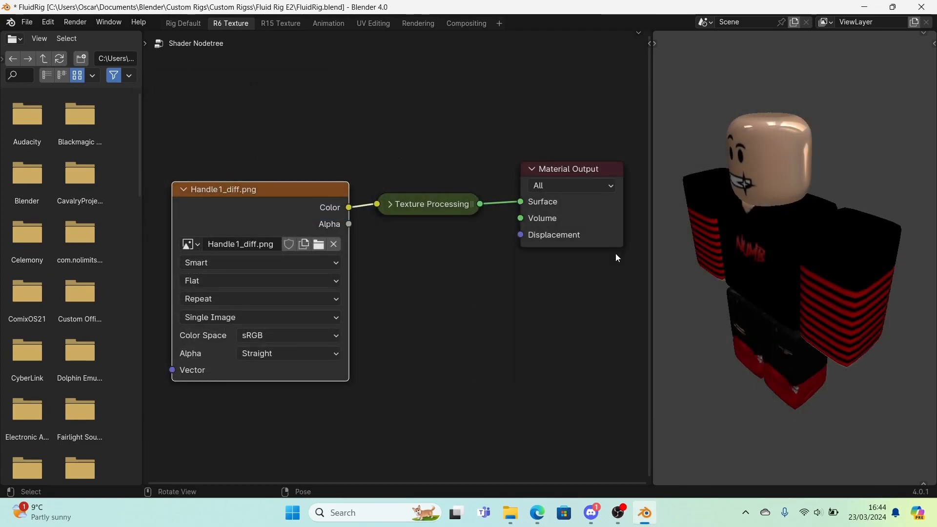
{"action": "left_click", "coordinate": [280, 24]}
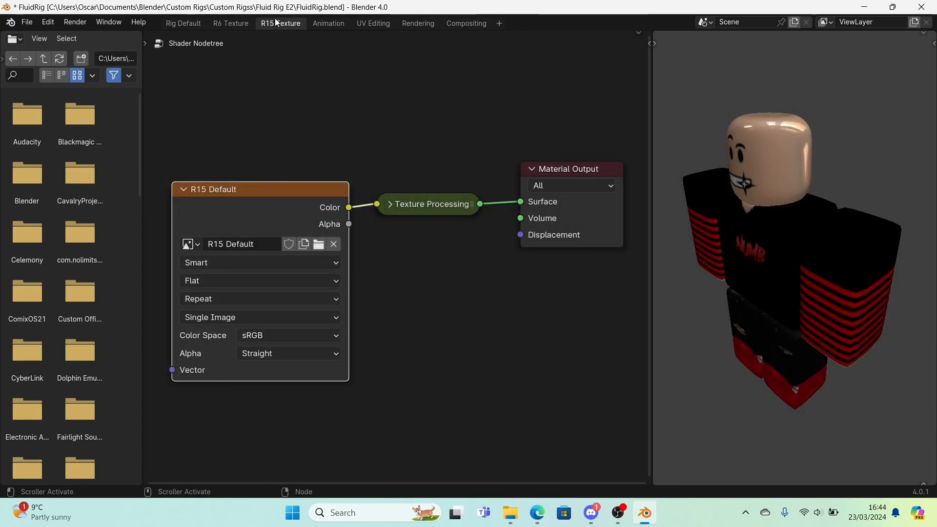
{"action": "left_click", "coordinate": [243, 23]}
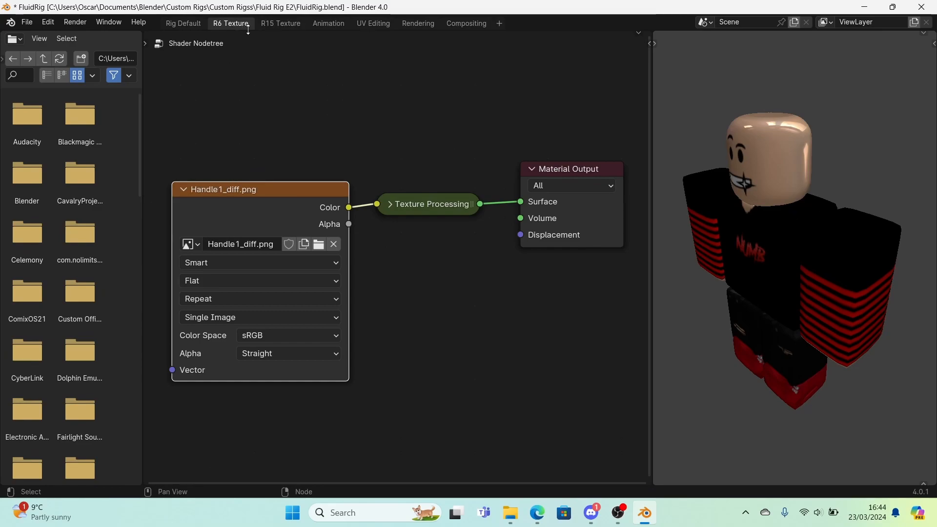
Import tutorialdata.obj as a Wavefront OBJ with Split By Group enabled into the Rig Default workspace.
{"action": "left_click", "coordinate": [183, 24]}
{"action": "middle_click_drag", "start_coordinate": [347, 139], "coordinate": [322, 191]}
{"action": "left_click", "coordinate": [25, 23]}
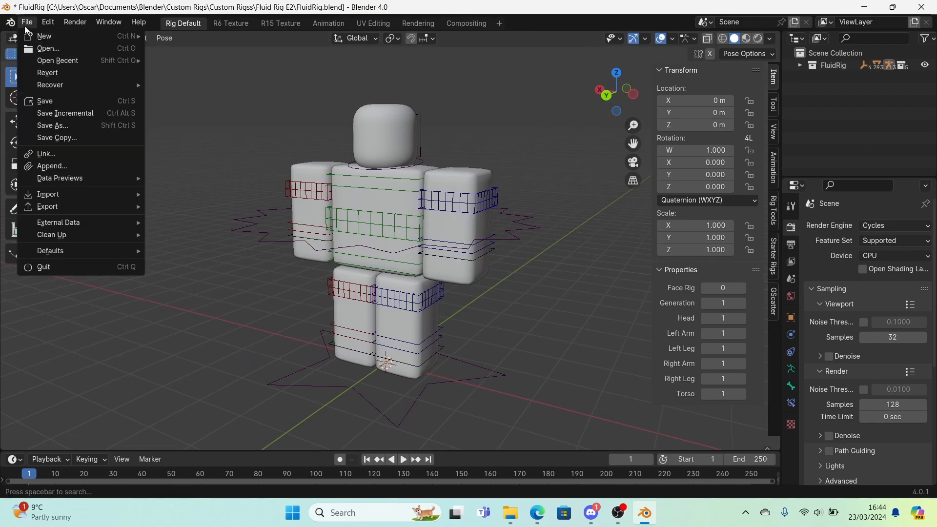
{"action": "mouse_move", "coordinate": [82, 196]}
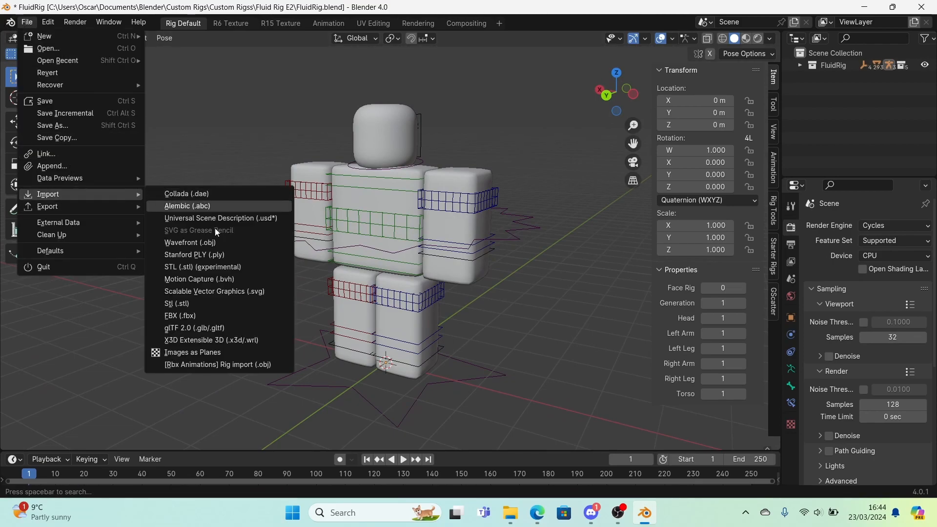
{"action": "left_click", "coordinate": [244, 243]}
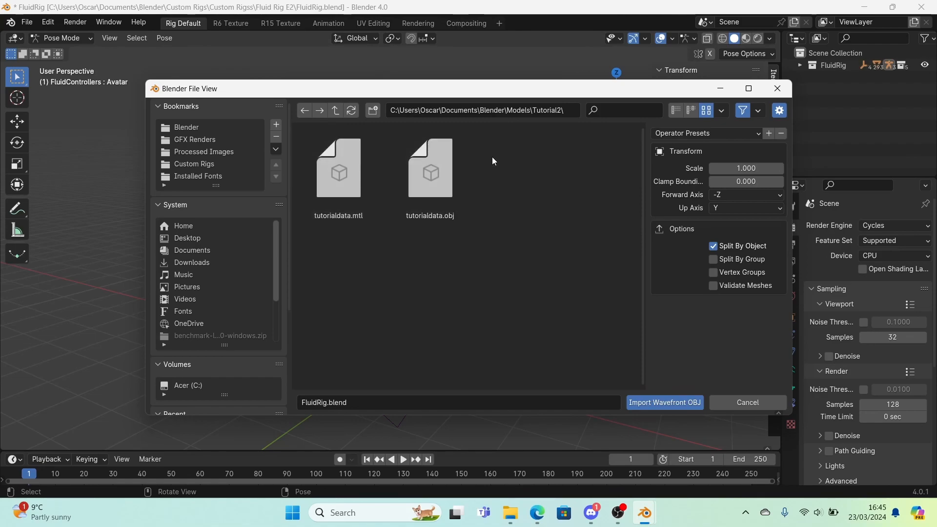
{"action": "left_click", "coordinate": [459, 178]}
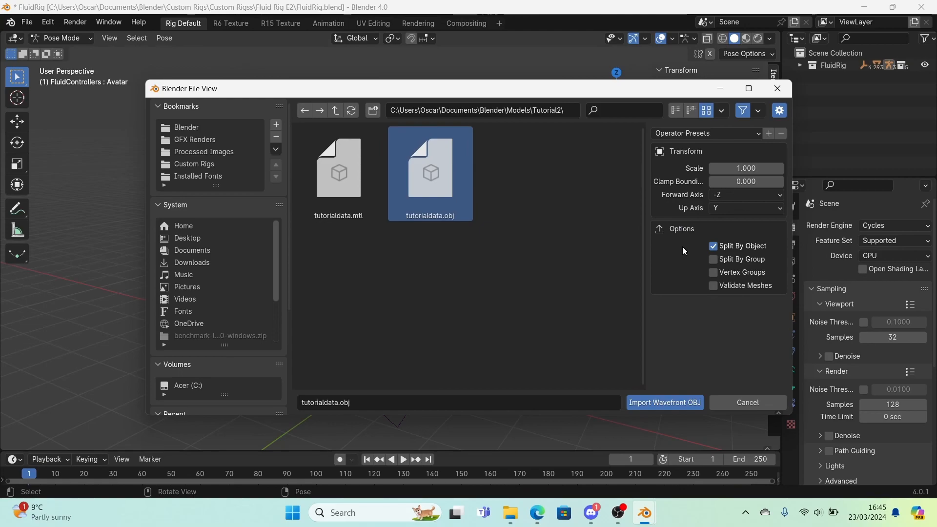
{"action": "left_click", "coordinate": [745, 261]}
{"action": "left_click", "coordinate": [681, 402]}
{"action": "mouse_move", "coordinate": [414, 384]}
{"action": "middle_mouse_down"}
{"action": "mouse_move", "coordinate": [427, 382]}
{"action": "mouse_move", "coordinate": [295, 353]}
{"action": "mouse_move", "coordinate": [174, 351]}
{"action": "mouse_move", "coordinate": [333, 357]}
{"action": "mouse_move", "coordinate": [423, 382]}
{"action": "middle_mouse_up"}
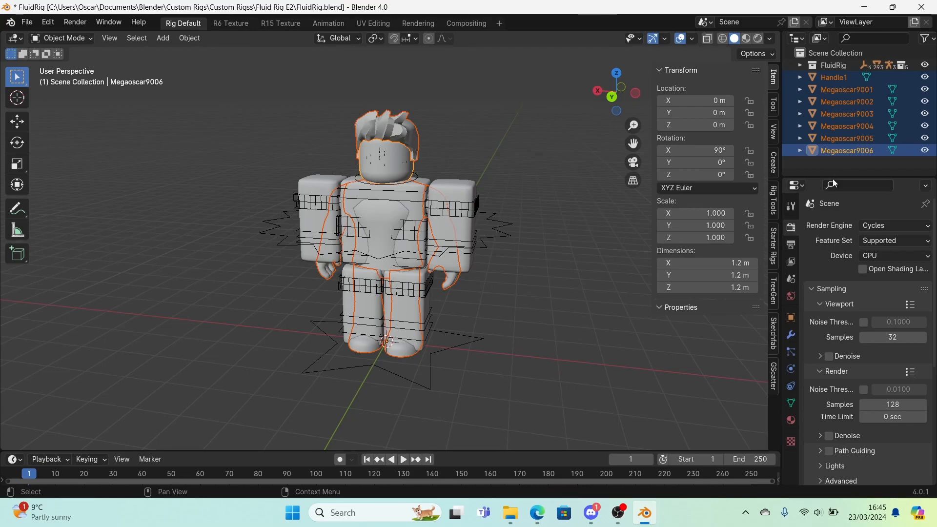
Select the imported body-part objects one at a time to identify which mesh each one represents.
{"action": "left_click", "coordinate": [846, 151]}
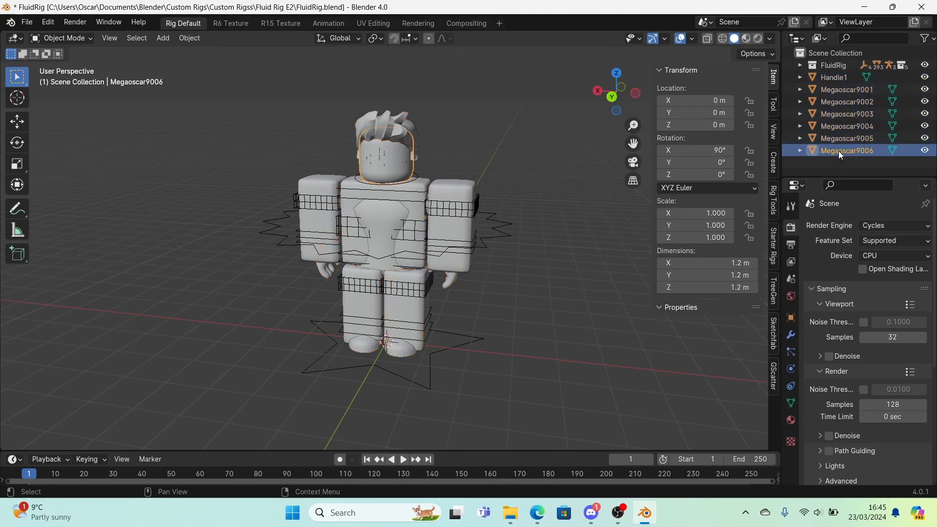
{"action": "left_click", "coordinate": [845, 138]}
{"action": "left_click", "coordinate": [841, 125]}
{"action": "left_click", "coordinate": [840, 113]}
{"action": "left_click", "coordinate": [838, 102]}
{"action": "left_click", "coordinate": [836, 91]}
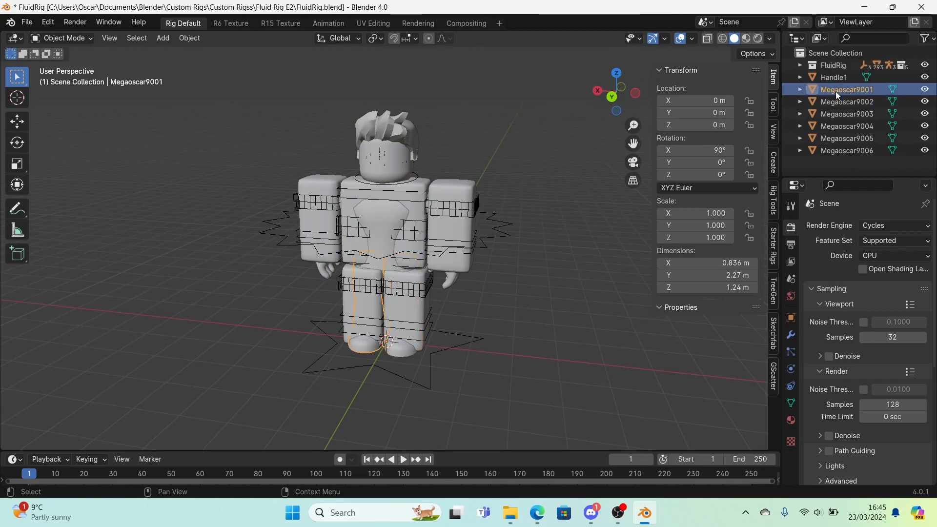
Delete the six imported body-part meshes, keeping the Handle1 hair and the FluidRig collection.
{"action": "left_click", "coordinate": [842, 151]}
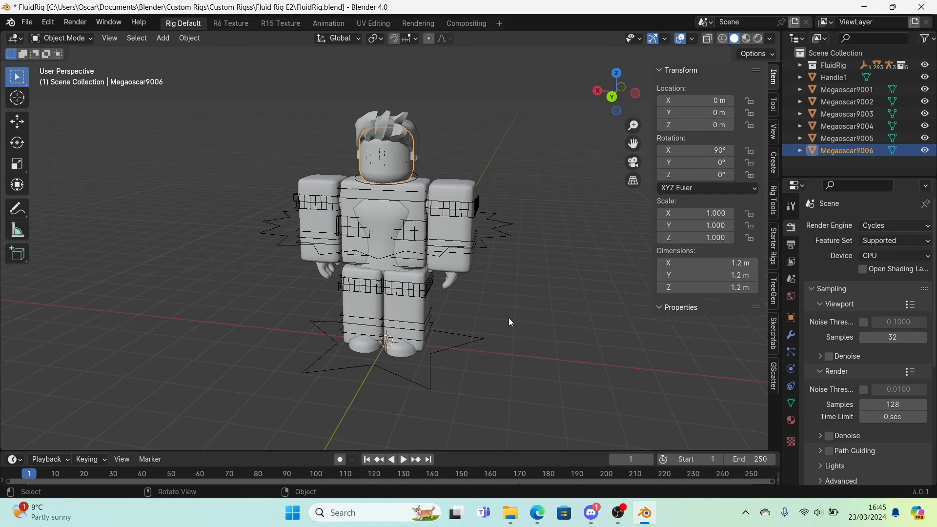
{"action": "middle_click_drag", "start_coordinate": [422, 297], "coordinate": [420, 299]}
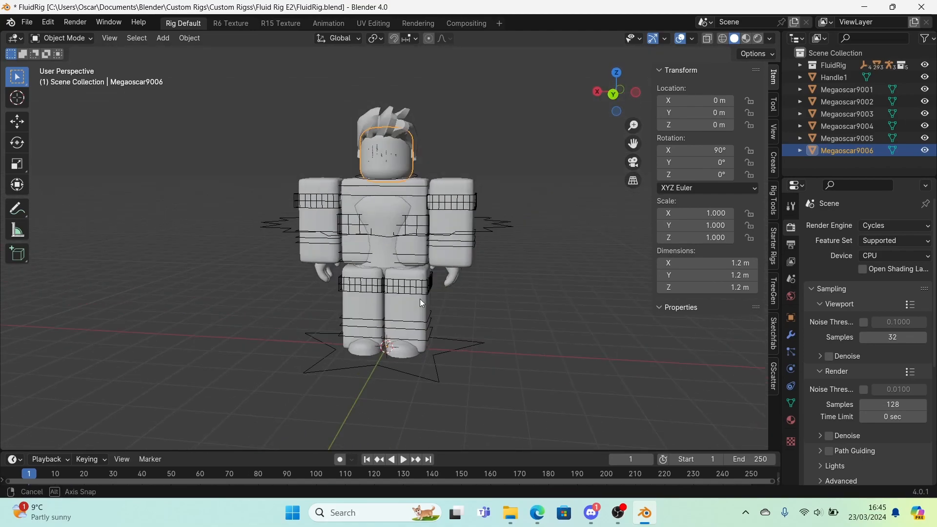
{"action": "key", "text": "x"}
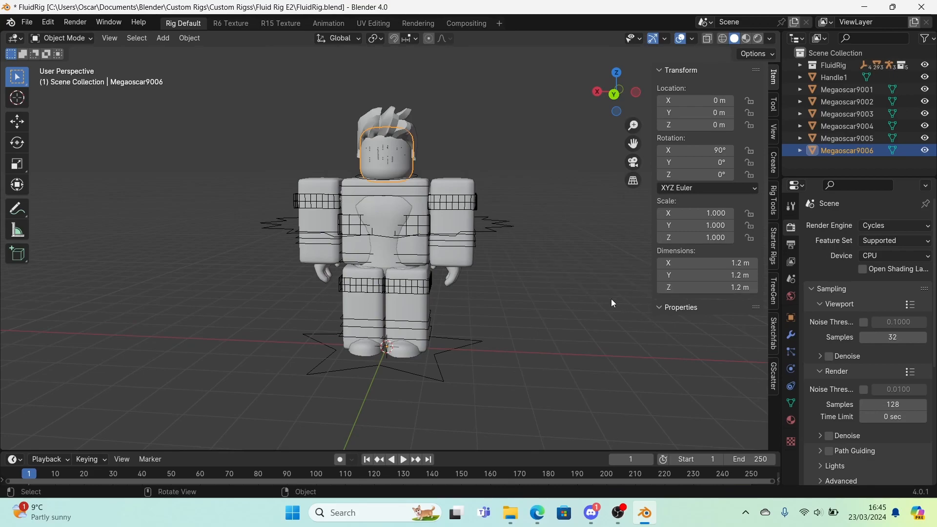
{"action": "key", "text": "x"}
{"action": "left_click", "coordinate": [842, 141]}
{"action": "key", "text": "x"}
{"action": "left_click", "coordinate": [846, 127]}
{"action": "key", "text": "x"}
{"action": "left_click", "coordinate": [838, 111]}
{"action": "key", "text": "x"}
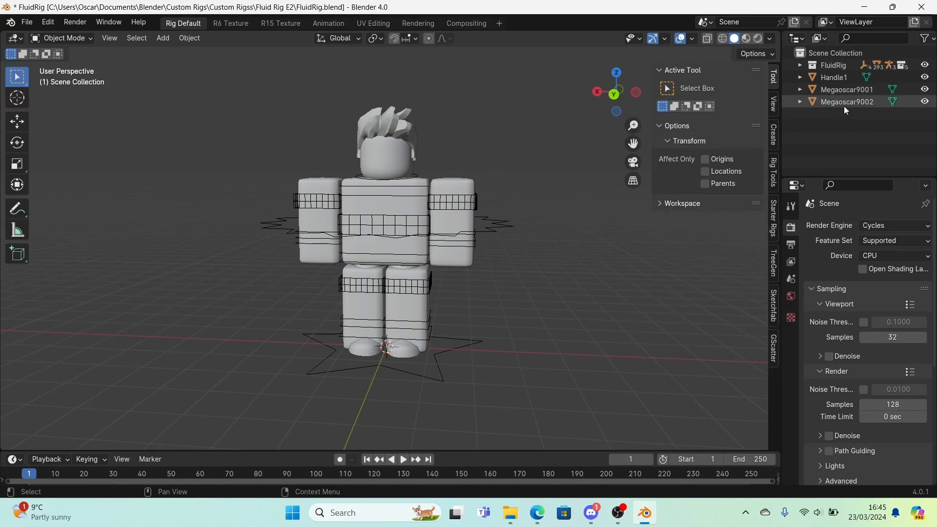
{"action": "left_click", "coordinate": [847, 103]}
{"action": "key", "text": "x"}
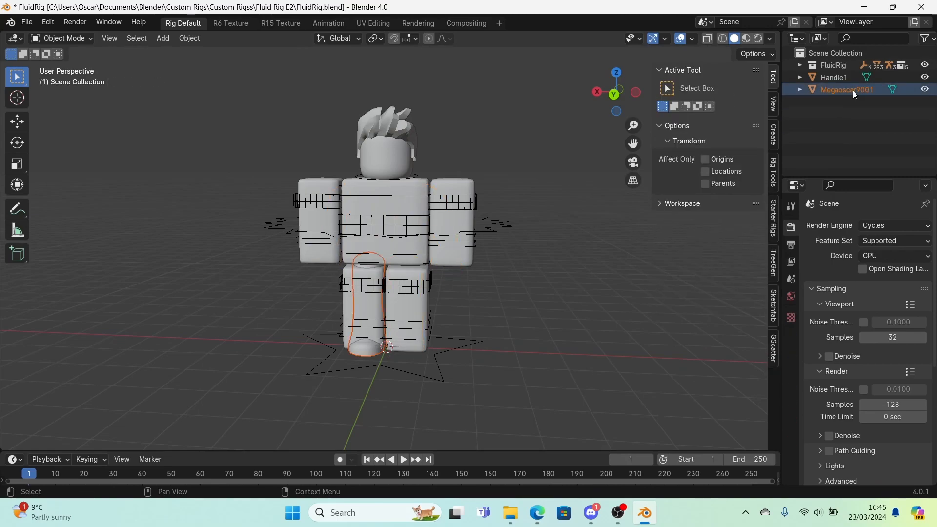
{"action": "left_click", "coordinate": [853, 91]}
{"action": "key", "text": "x"}
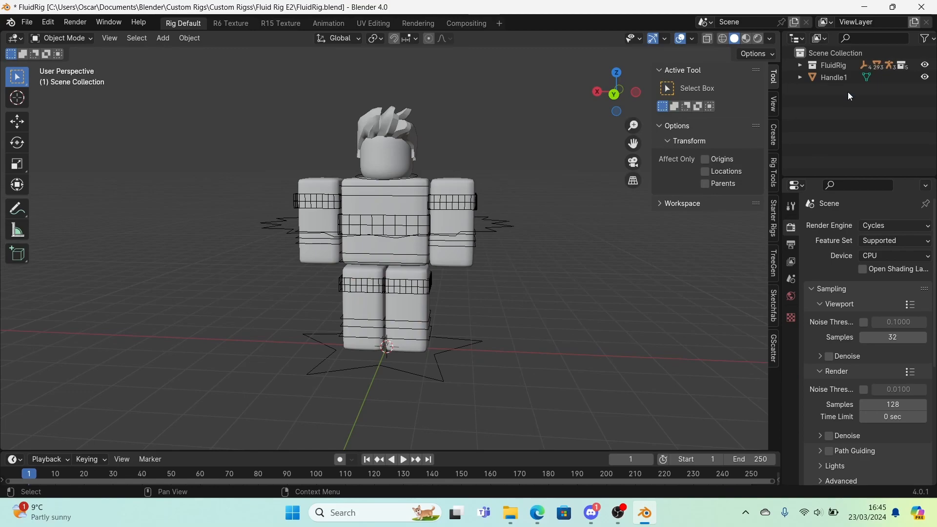
Parent the Handle1 hair to the rig's Head mesh with the Object parent type.
{"action": "left_click", "coordinate": [844, 78]}
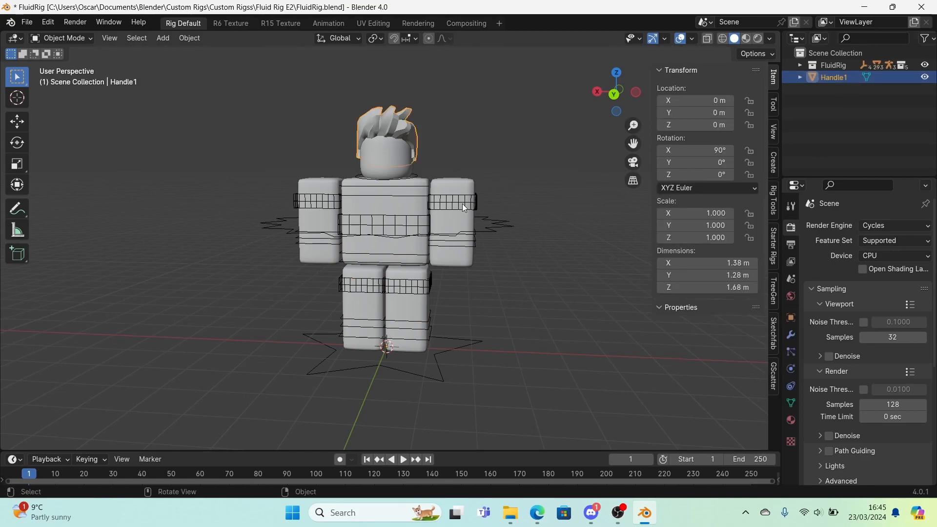
{"action": "middle_click_drag", "start_coordinate": [424, 182], "coordinate": [380, 174]}
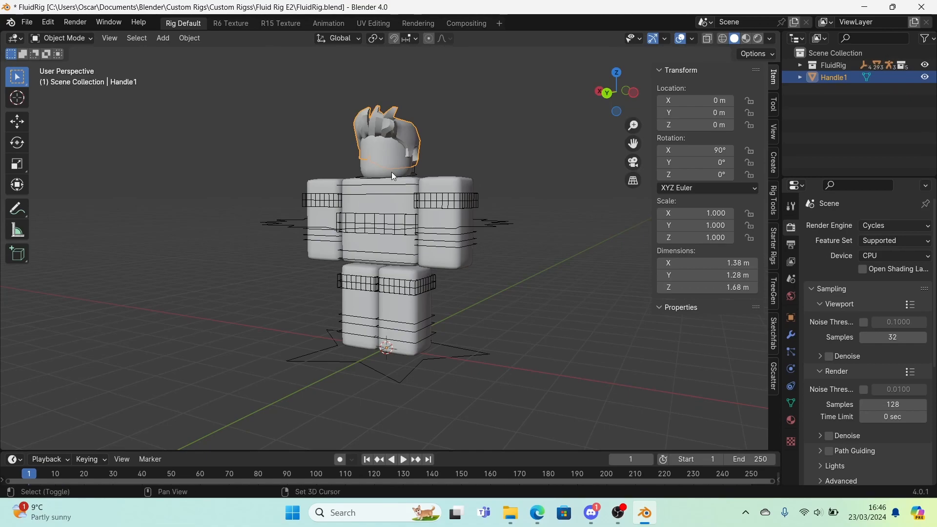
{"action": "left_click", "coordinate": [387, 154], "text": "shift"}
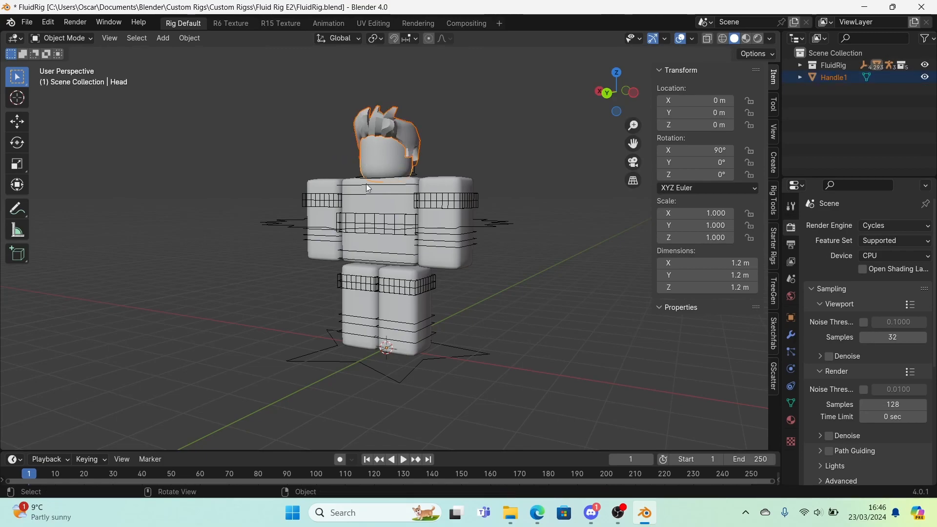
{"action": "key", "text": "ctrl+p"}
{"action": "left_click", "coordinate": [186, 41]}
{"action": "mouse_move", "coordinate": [243, 251]}
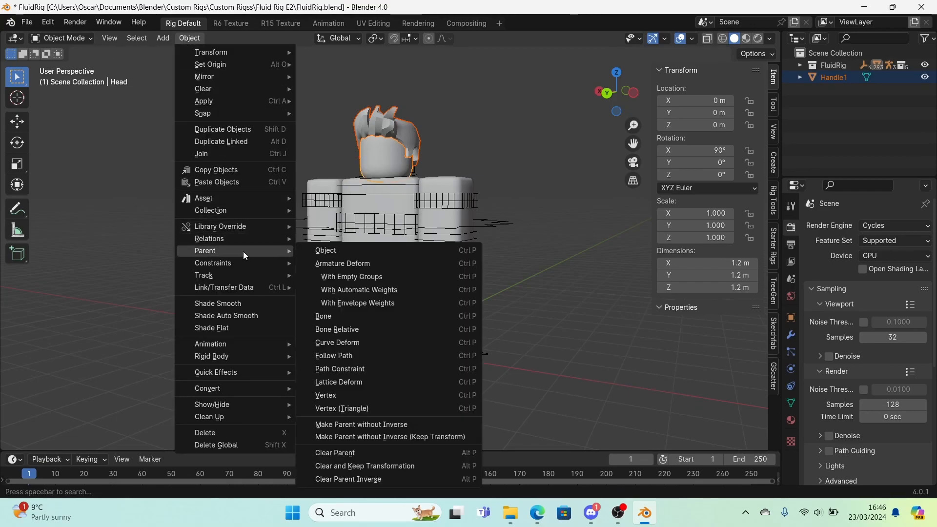
{"action": "left_click", "coordinate": [349, 250]}
{"action": "key", "text": "ctrl+p"}
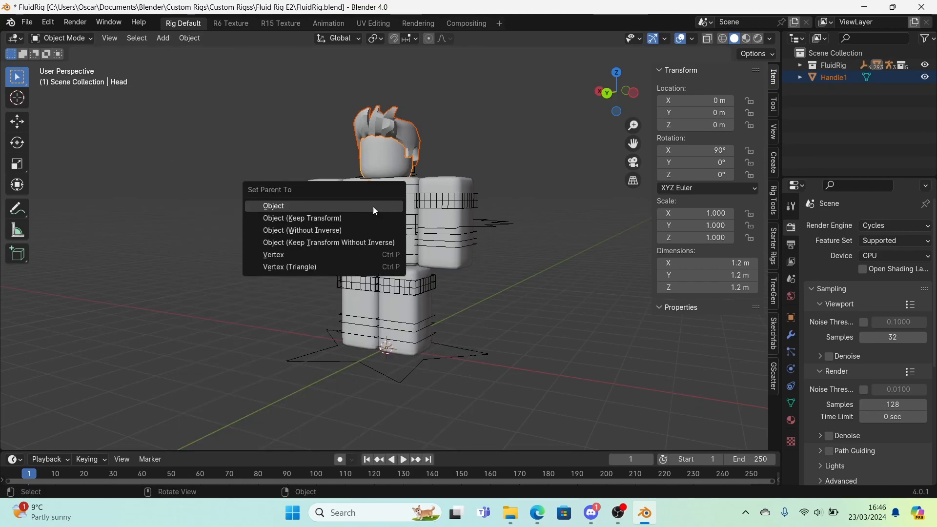
{"action": "left_click", "coordinate": [356, 206]}
Examine the rig's arm, torso, leg and root controls in Pose Mode by selecting them one at a time.
{"action": "middle_click_drag", "start_coordinate": [368, 215], "coordinate": [498, 254]}
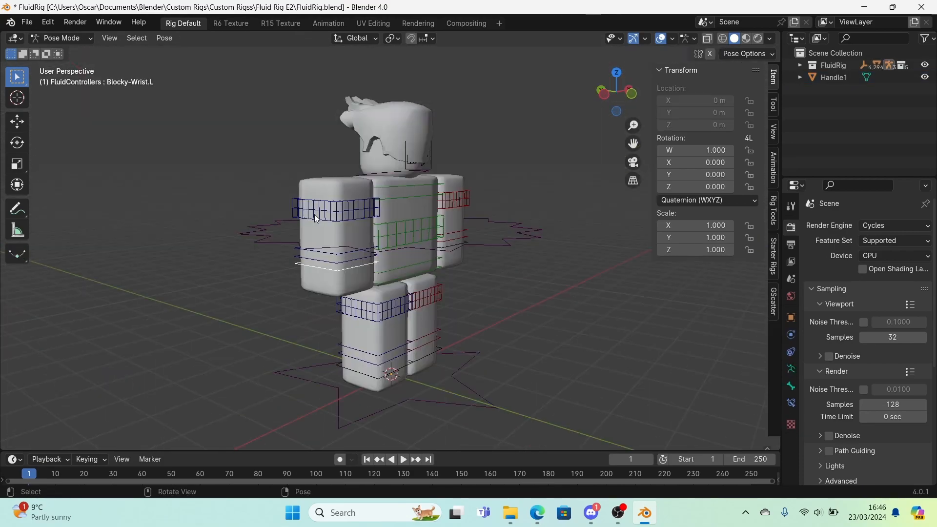
{"action": "left_click", "coordinate": [348, 219]}
{"action": "left_click", "coordinate": [410, 222]}
{"action": "left_click", "coordinate": [424, 187]}
{"action": "left_click", "coordinate": [466, 203]}
{"action": "left_click", "coordinate": [464, 237]}
{"action": "left_click", "coordinate": [448, 255]}
{"action": "left_click", "coordinate": [423, 296]}
{"action": "left_click", "coordinate": [404, 309]}
{"action": "left_click", "coordinate": [408, 349]}
{"action": "left_click", "coordinate": [418, 363]}
{"action": "left_click", "coordinate": [428, 394]}
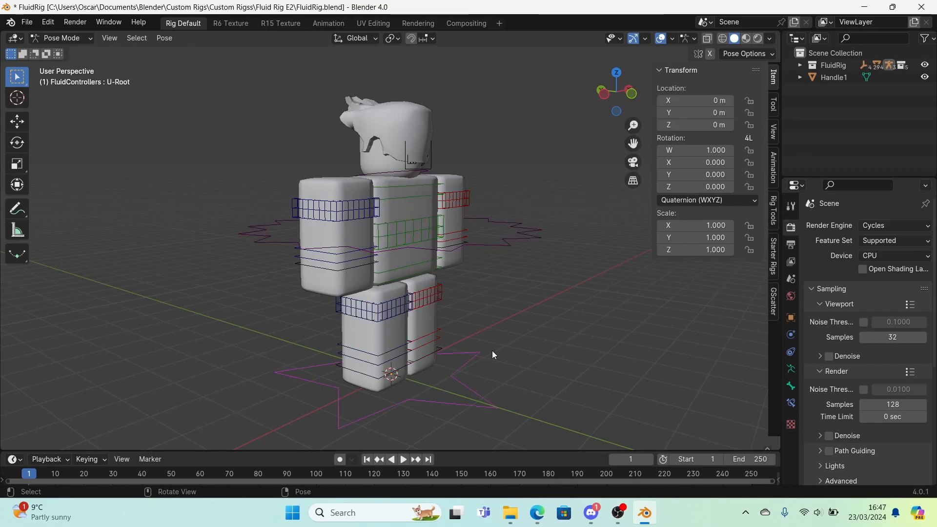
{"action": "middle_click_drag", "start_coordinate": [397, 235], "coordinate": [371, 227]}
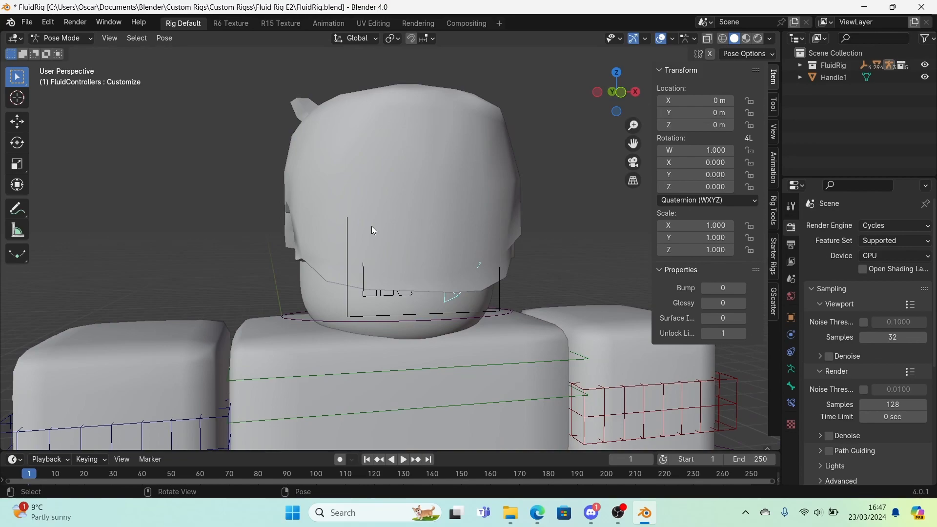
Hide the Handle1 hair in Object Mode to uncover the control icons behind the head.
{"action": "key", "text": "ctrl+Tab"}
{"action": "left_click", "coordinate": [418, 132]}
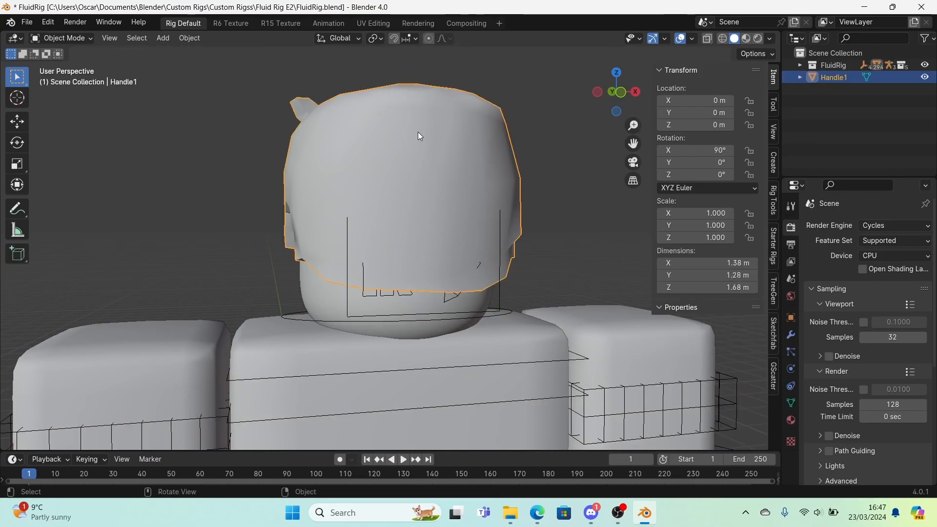
{"action": "key", "text": "h"}
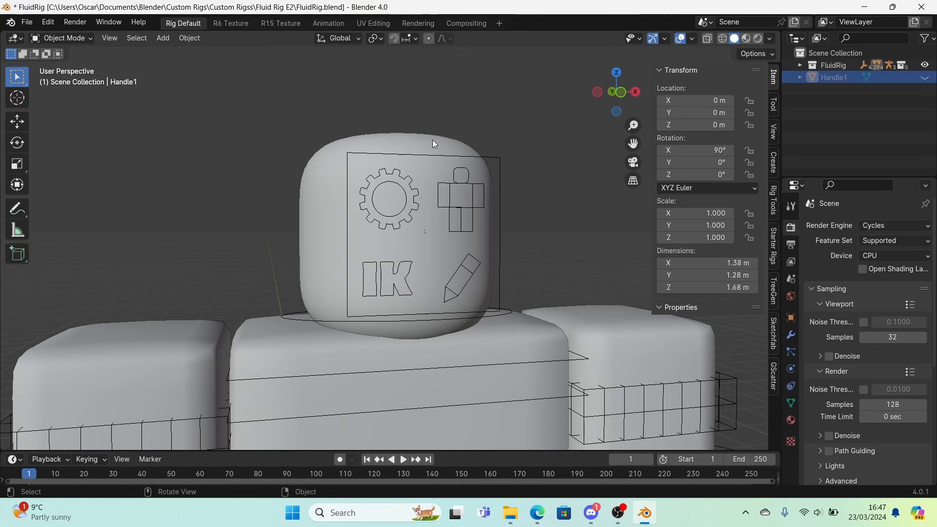
{"action": "key", "text": "alt+h"}
{"action": "scroll", "coordinate": [430, 136], "scroll_direction": "down", "scroll_amount": 8}
{"action": "scroll", "coordinate": [425, 131], "scroll_direction": "up", "scroll_amount": 6}
{"action": "key", "text": "h"}
{"action": "scroll", "coordinate": [426, 122], "scroll_direction": "up", "scroll_amount": 3}
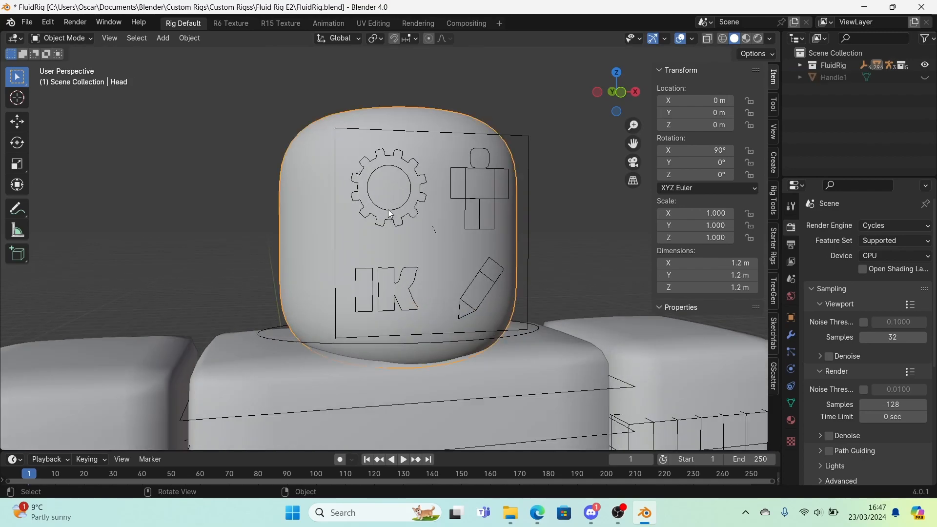
Select the FluidControllers armature and switch it to Pose Mode.
{"action": "left_click", "coordinate": [388, 210]}
{"action": "scroll", "coordinate": [423, 219], "scroll_direction": "down", "scroll_amount": 5}
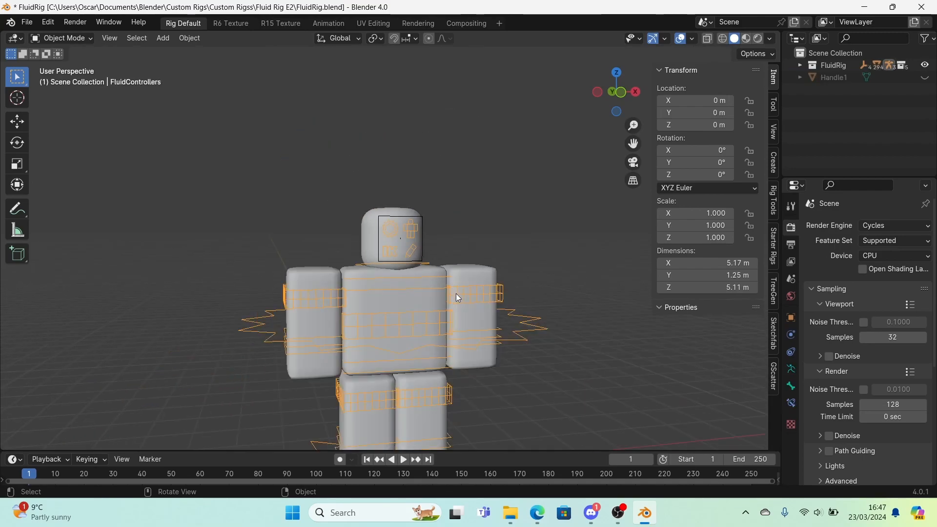
{"action": "scroll", "coordinate": [425, 268], "scroll_direction": "up", "scroll_amount": 5}
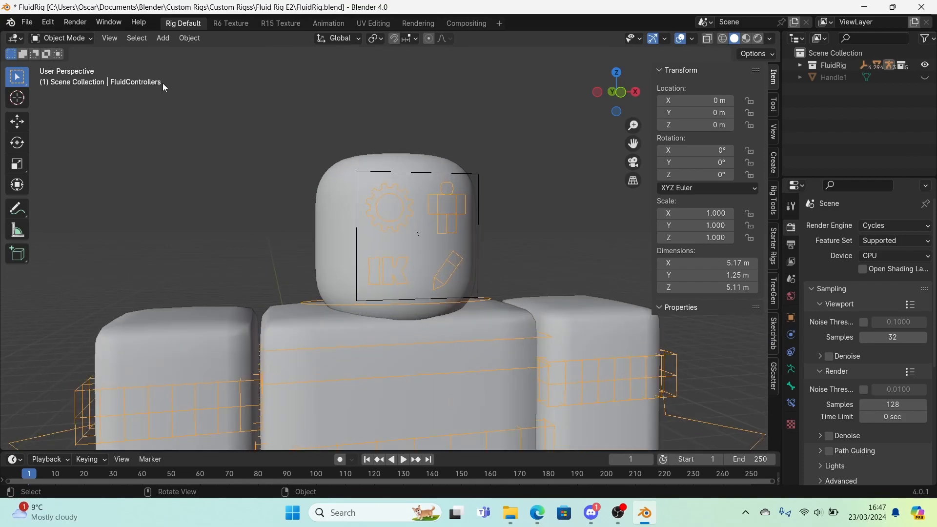
{"action": "left_click", "coordinate": [69, 39]}
{"action": "left_click", "coordinate": [46, 40]}
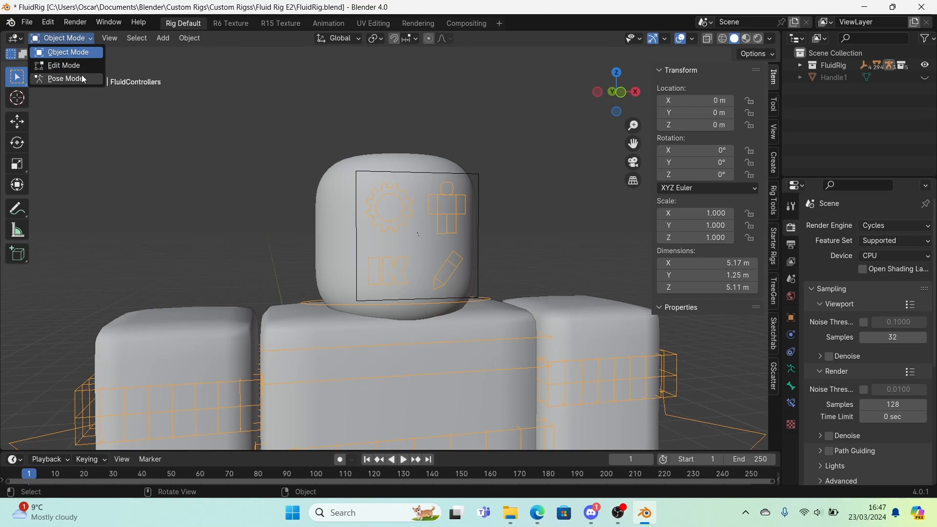
{"action": "left_click", "coordinate": [48, 79]}
{"action": "key", "text": "ctrl+Tab"}
{"action": "key", "text": "ctrl+Tab"}
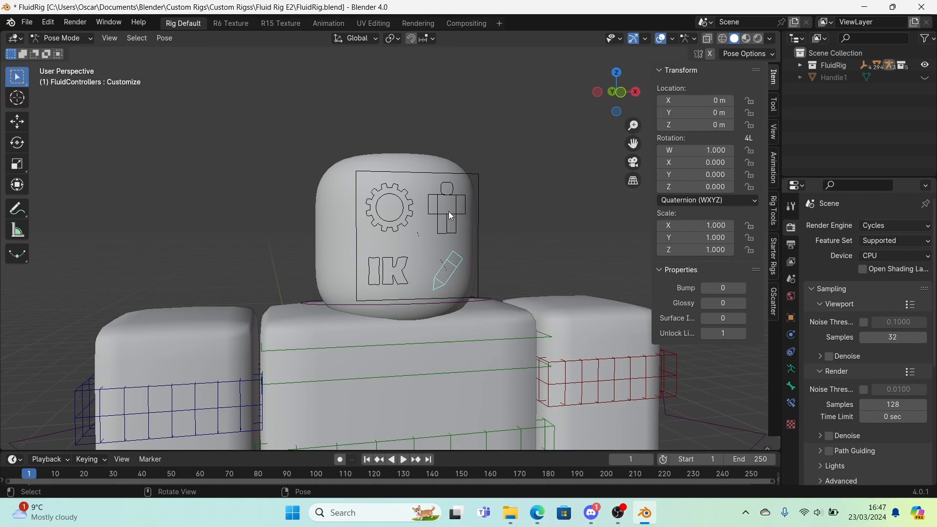
Examine the properties of the Avatar, Settings and IK controls behind the head, ending with Avatar selected.
{"action": "left_click", "coordinate": [443, 216]}
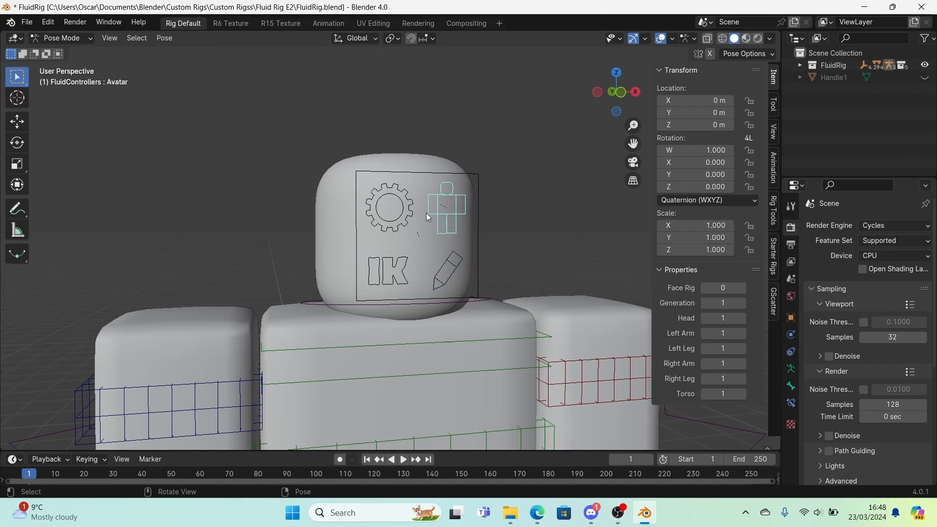
{"action": "left_click", "coordinate": [413, 218]}
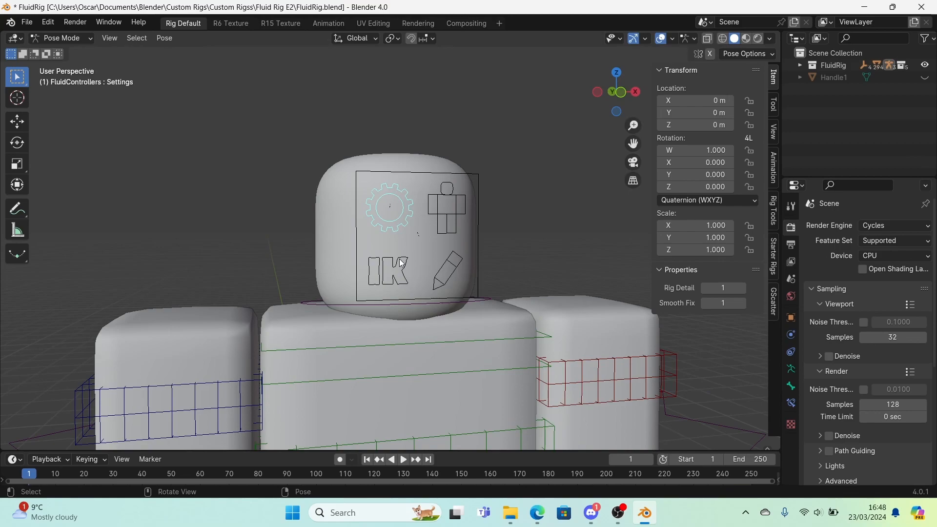
{"action": "left_click", "coordinate": [404, 265]}
{"action": "left_click", "coordinate": [440, 234]}
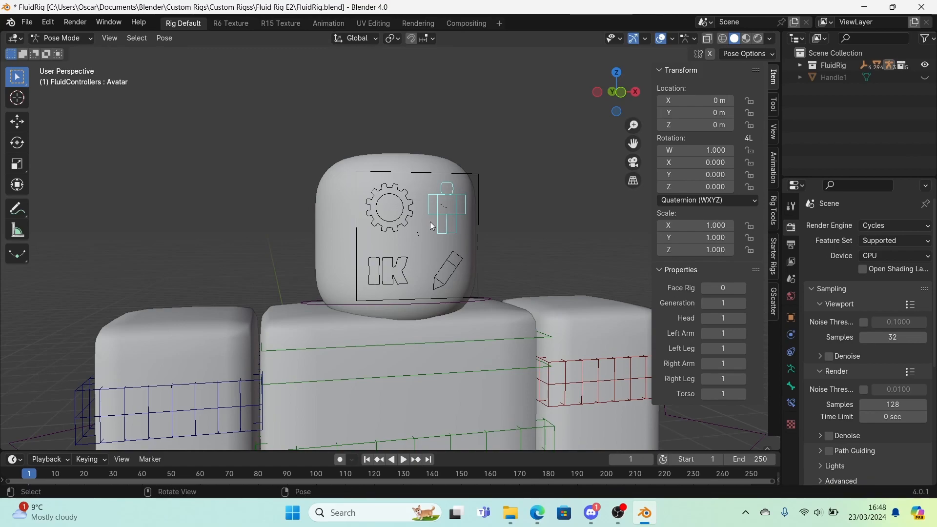
Try Generation 2 in the Avatar control's properties and look at the body from several sides.
{"action": "scroll", "coordinate": [446, 259], "scroll_direction": "down", "scroll_amount": 7}
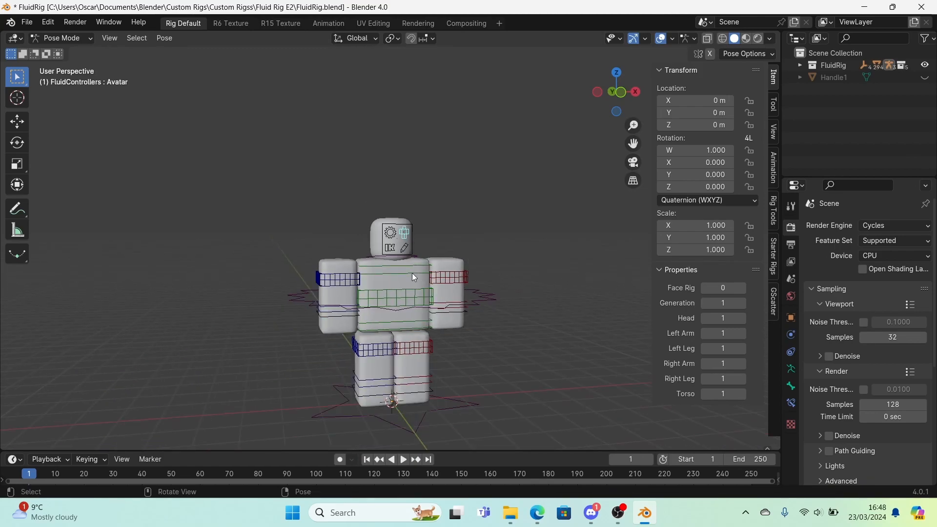
{"action": "middle_click_drag", "start_coordinate": [431, 248], "coordinate": [670, 243]}
{"action": "scroll", "coordinate": [406, 252], "scroll_direction": "up", "scroll_amount": 5}
{"action": "scroll", "coordinate": [411, 242], "scroll_direction": "up", "scroll_amount": 1}
{"action": "scroll", "coordinate": [432, 237], "scroll_direction": "down", "scroll_amount": 5}
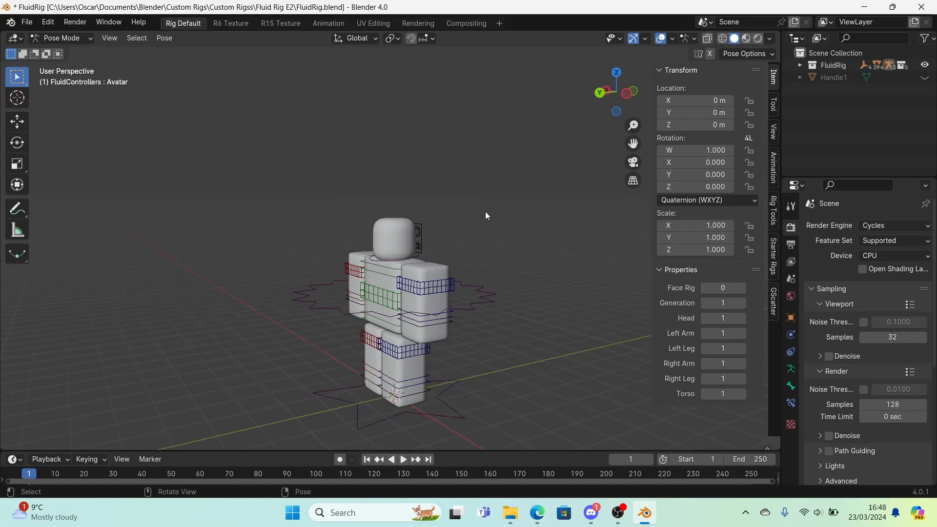
{"action": "left_click", "coordinate": [742, 303]}
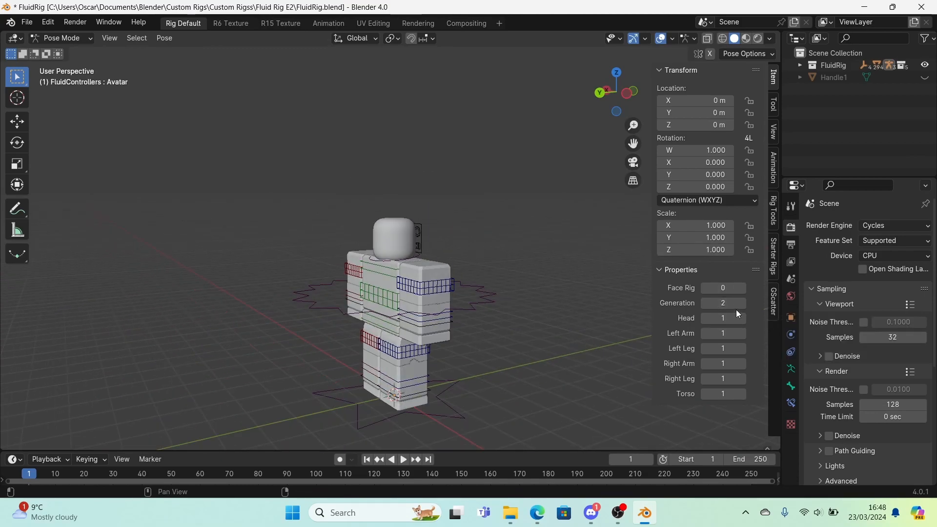
{"action": "scroll", "coordinate": [339, 283], "scroll_direction": "up", "scroll_amount": 1}
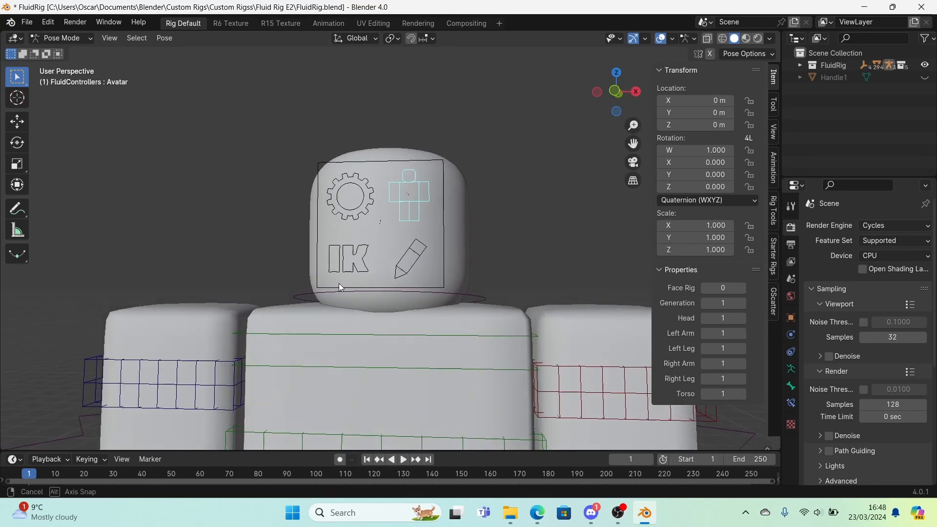
{"action": "middle_click_drag", "start_coordinate": [339, 283], "coordinate": [349, 300], "text": "shift"}
Set the Avatar control's Left Arm property to 5.
{"action": "left_click_drag", "start_coordinate": [738, 334], "coordinate": [737, 334]}
{"action": "scroll", "coordinate": [403, 314], "scroll_direction": "down", "scroll_amount": 4}
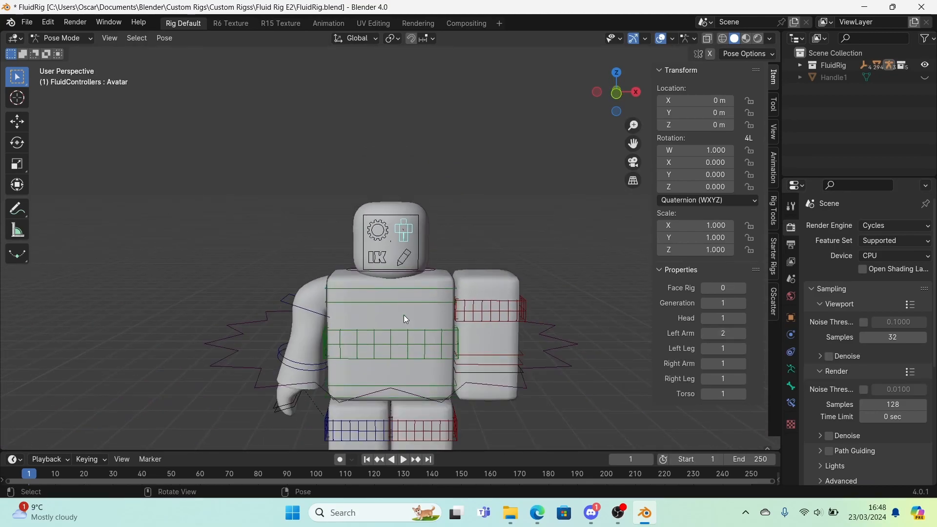
{"action": "left_click", "coordinate": [743, 333]}
{"action": "left_click", "coordinate": [743, 333]}
{"action": "left_click", "coordinate": [743, 333]}
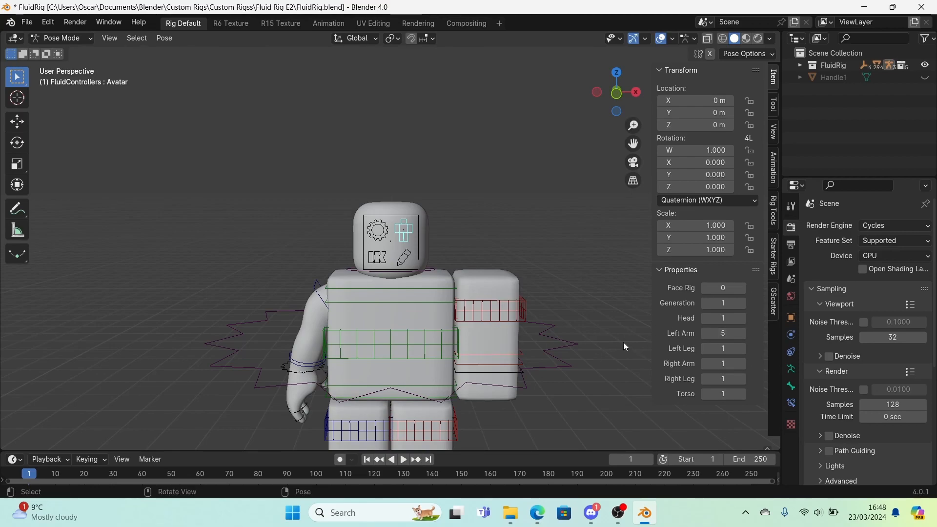
Set the Avatar control's Left Leg, Right Arm, Right Leg and Torso properties to 5.
{"action": "left_click_drag", "start_coordinate": [719, 348], "coordinate": [740, 378]}
{"action": "scroll", "coordinate": [531, 350], "scroll_direction": "down", "scroll_amount": 3}
{"action": "middle_click_drag", "start_coordinate": [502, 349], "coordinate": [247, 330]}
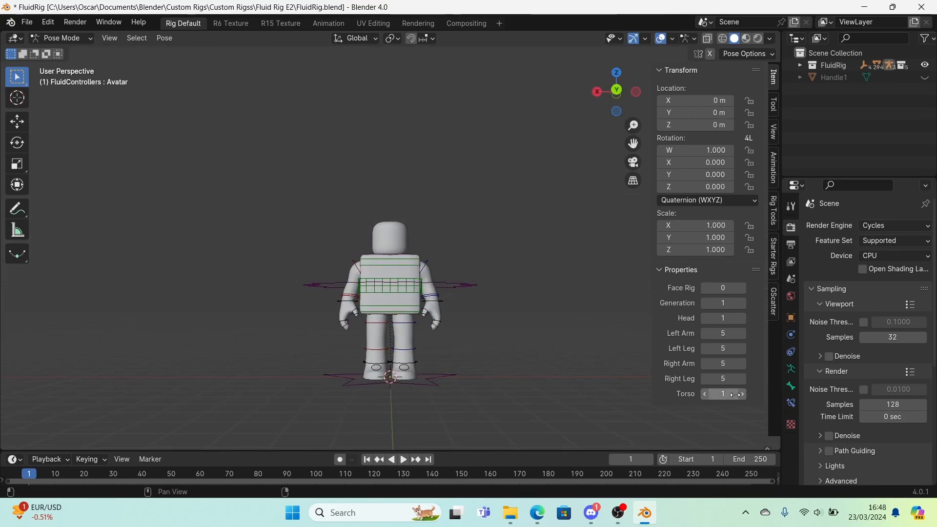
{"action": "left_click_drag", "start_coordinate": [718, 394], "coordinate": [739, 394]}
{"action": "middle_click_drag", "start_coordinate": [488, 337], "coordinate": [286, 324]}
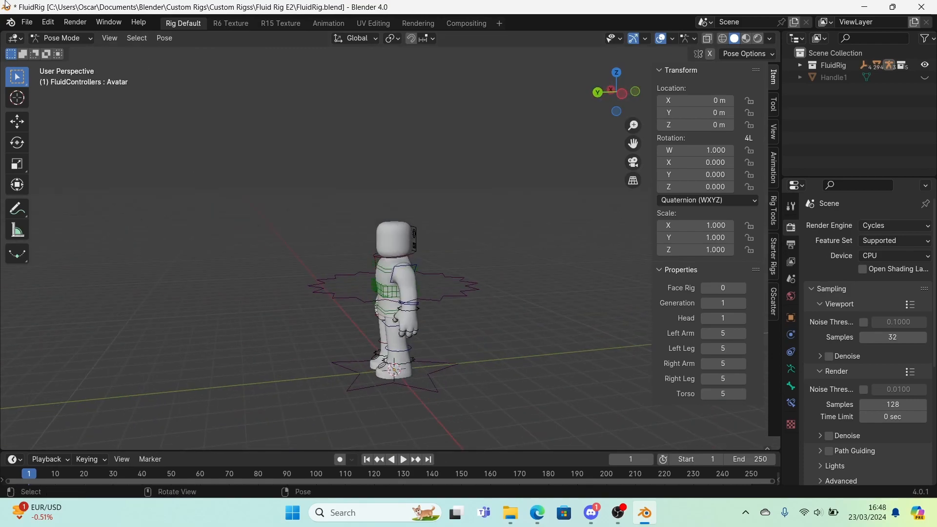
Check the textured body in the R6 Texture workspace and unhide the Handle1 hair in the Rig Default workspace.
{"action": "left_click", "coordinate": [231, 23]}
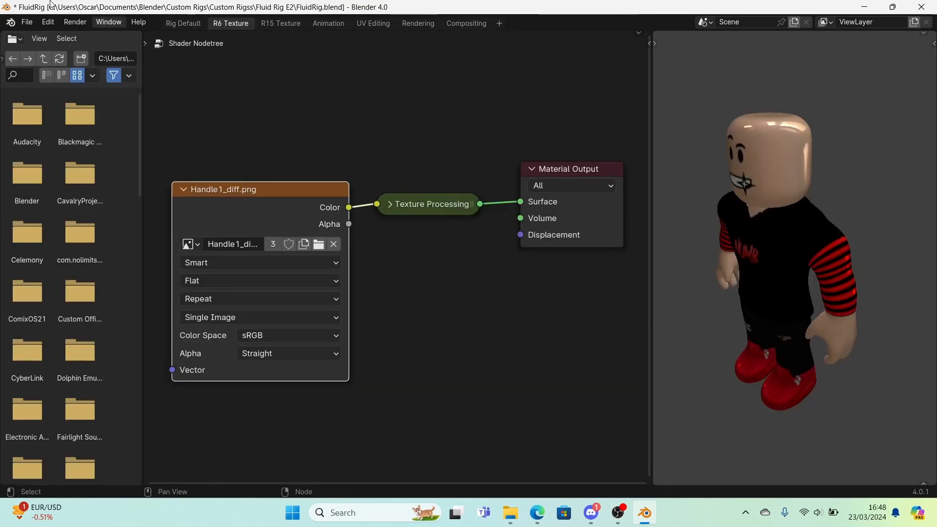
{"action": "left_click", "coordinate": [191, 23]}
{"action": "middle_click_drag", "start_coordinate": [546, 212], "coordinate": [465, 224]}
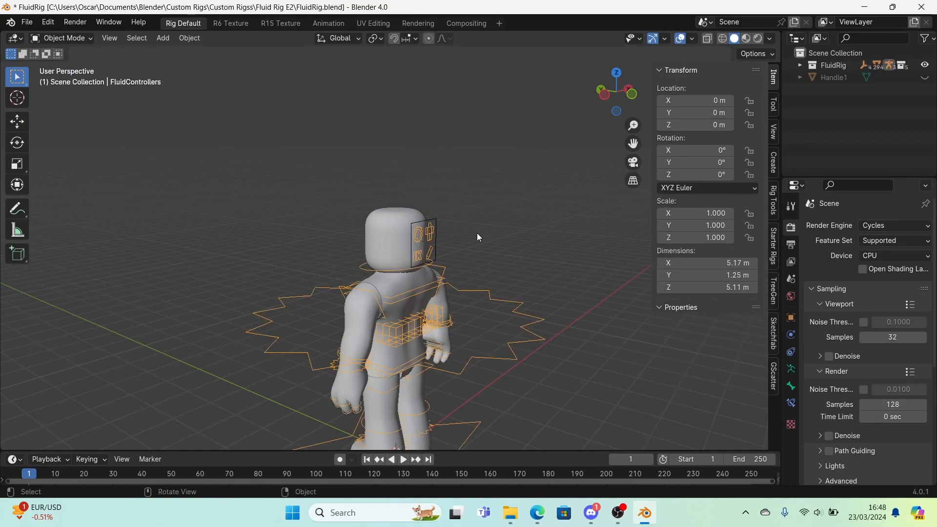
{"action": "key", "text": "alt+h"}
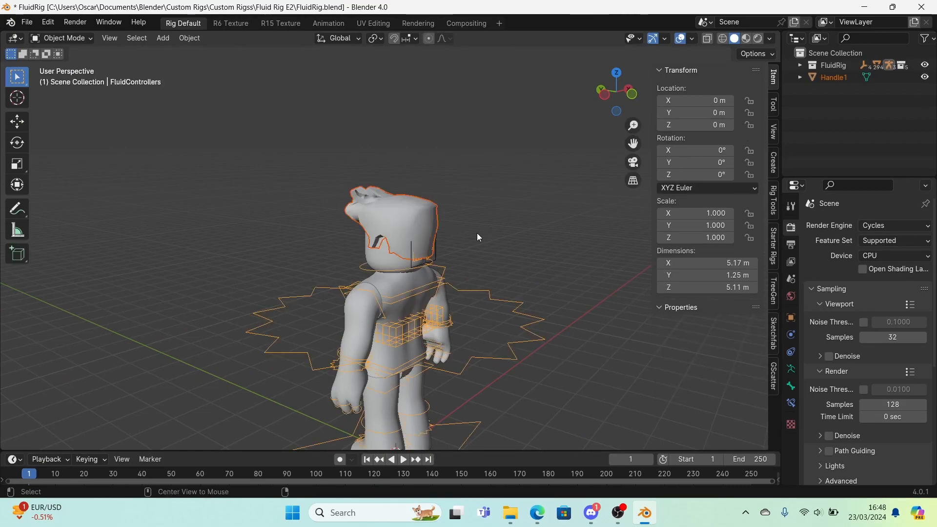
{"action": "left_click", "coordinate": [476, 232]}
{"action": "middle_click_drag", "start_coordinate": [477, 233], "coordinate": [416, 341]}
Examine the new body's left arm, finger and leg controls in Pose Mode by selecting them one at a time.
{"action": "left_click", "coordinate": [457, 192]}
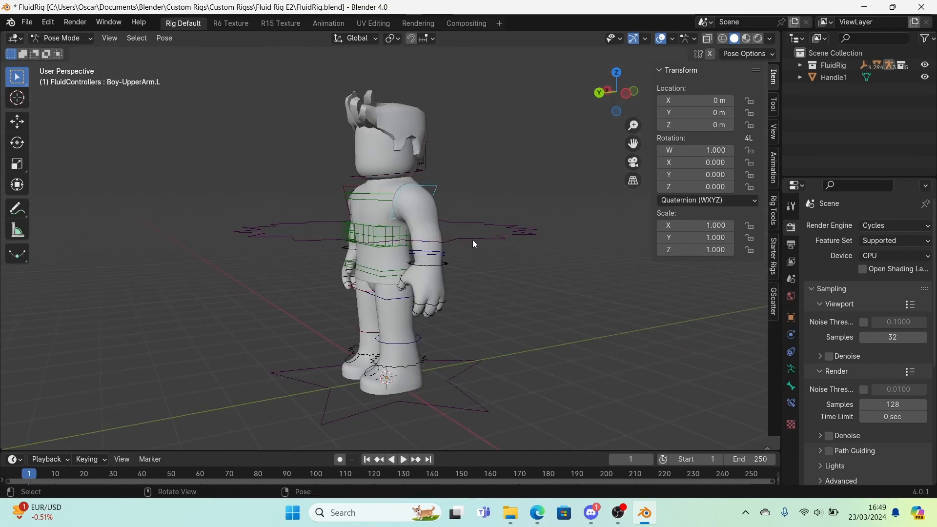
{"action": "left_click", "coordinate": [472, 241]}
{"action": "left_click", "coordinate": [443, 259]}
{"action": "left_click", "coordinate": [437, 298]}
{"action": "left_click", "coordinate": [414, 307]}
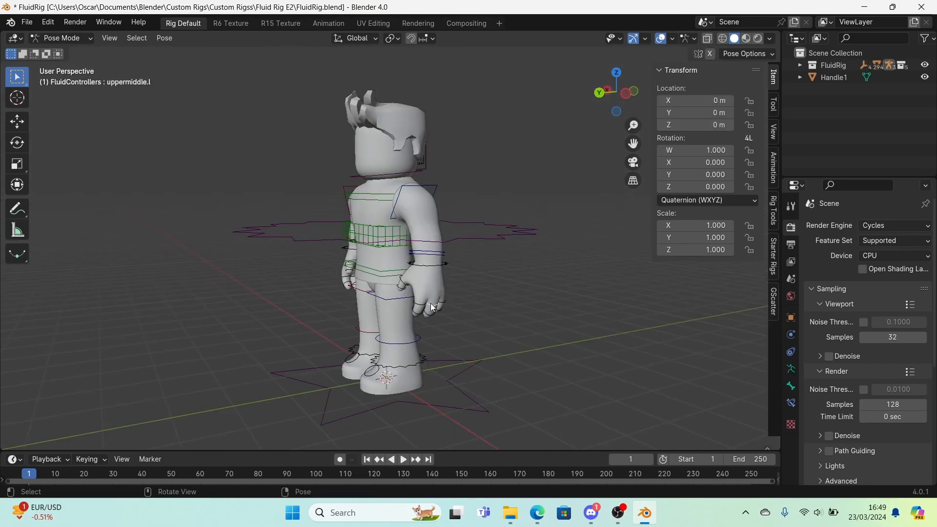
{"action": "left_click", "coordinate": [417, 309]}
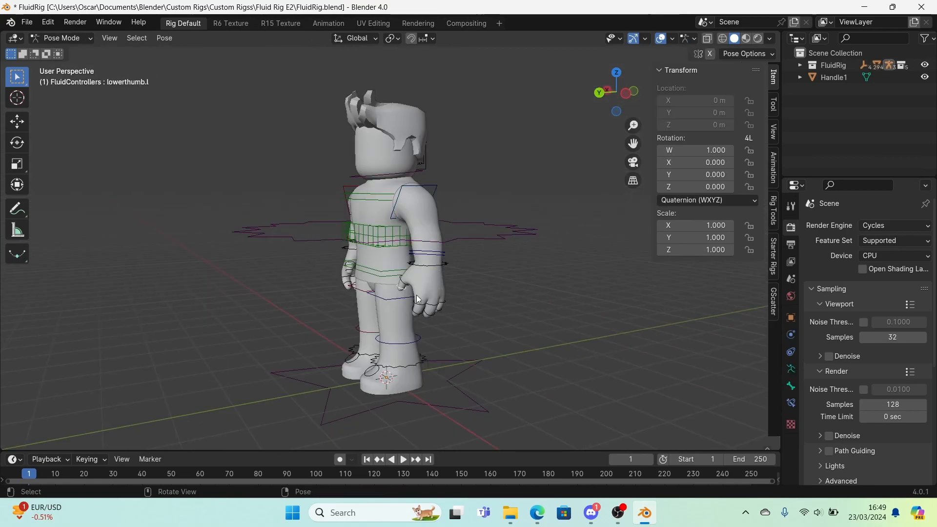
{"action": "left_click", "coordinate": [442, 309]}
{"action": "left_click", "coordinate": [440, 304]}
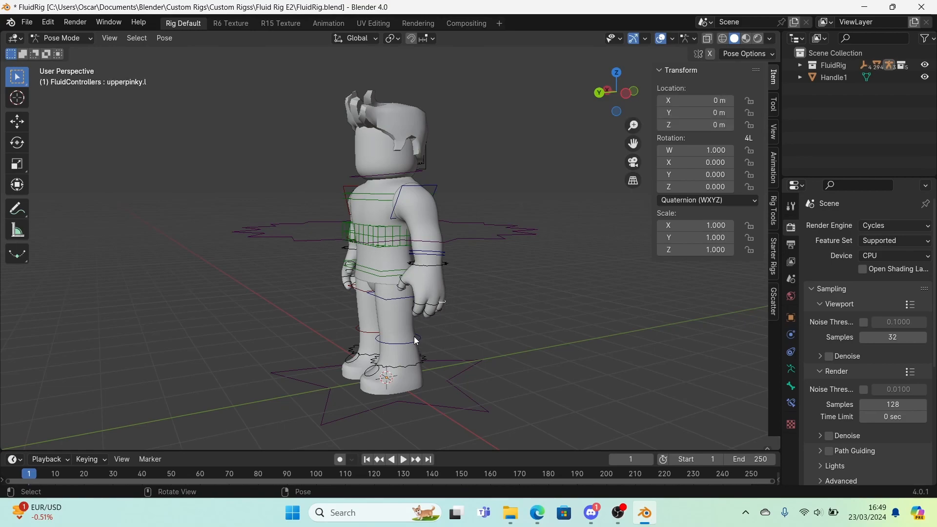
{"action": "left_click", "coordinate": [421, 364]}
{"action": "left_click", "coordinate": [419, 340]}
{"action": "left_click", "coordinate": [424, 362]}
{"action": "left_click", "coordinate": [404, 302]}
{"action": "middle_click_drag", "start_coordinate": [479, 312], "coordinate": [640, 336]}
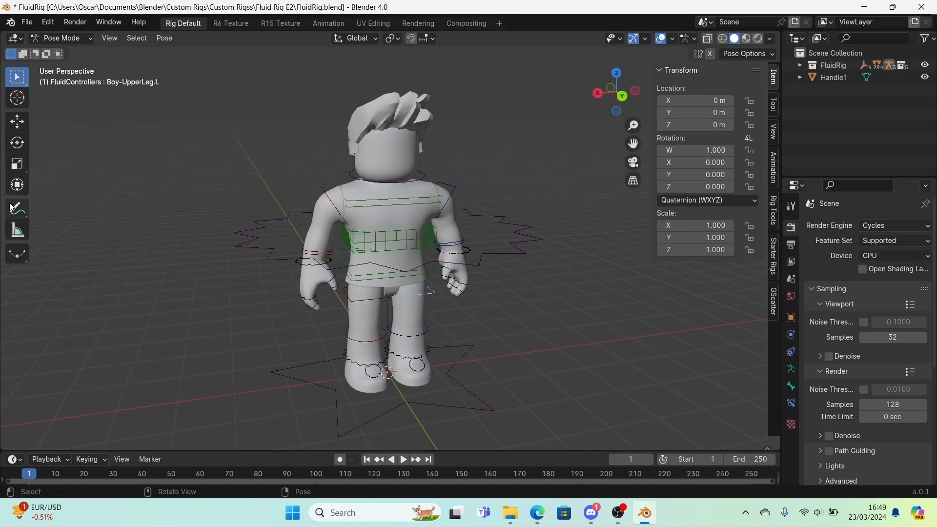
Try moving the left upper leg control upward with the Move tool, and clear its location.
{"action": "left_click", "coordinate": [12, 129]}
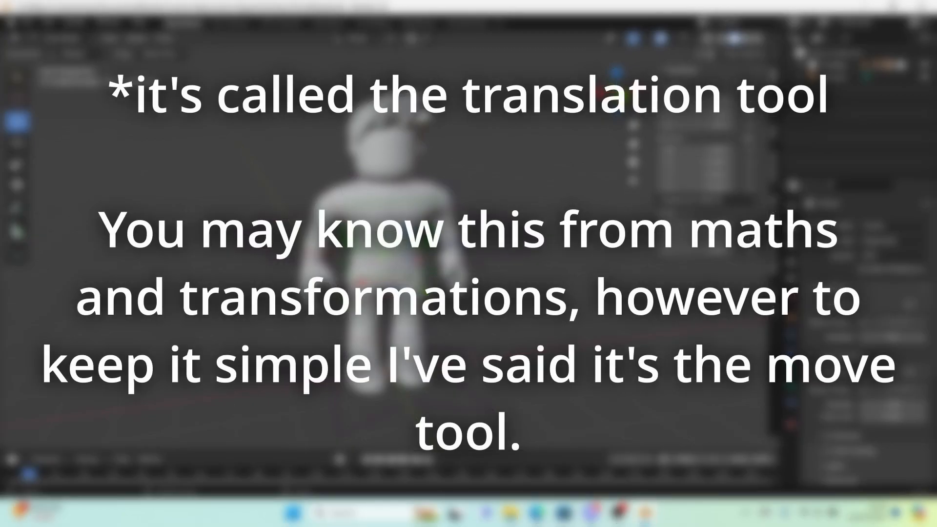
{"action": "left_click_drag", "start_coordinate": [461, 258], "coordinate": [459, 232]}
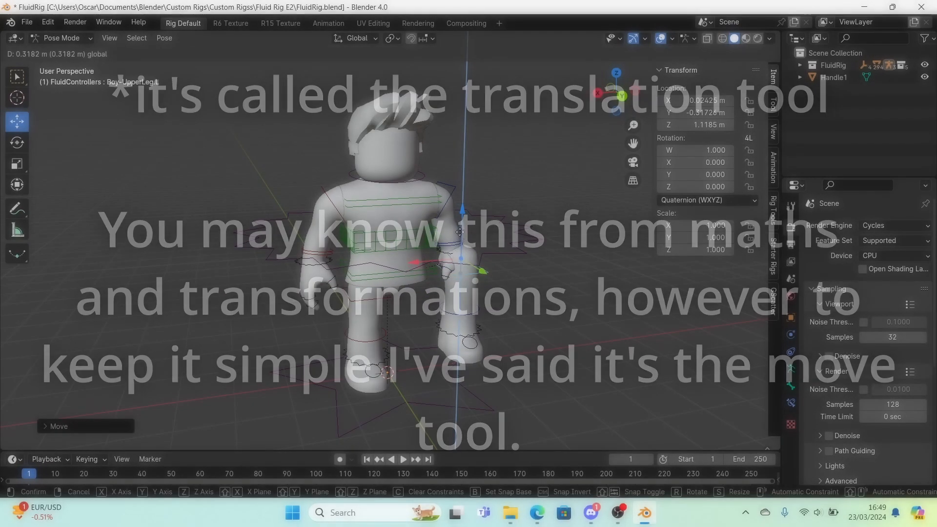
{"action": "left_click_drag", "start_coordinate": [459, 233], "coordinate": [468, 273]}
{"action": "key", "text": "alt+g"}
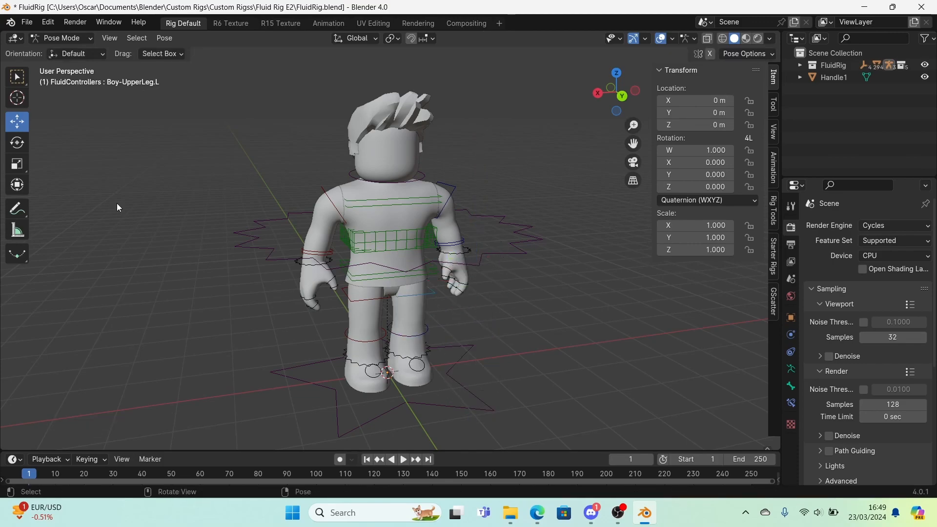
Try rotating the upper torso control with the Rotate tool and cancel the rotation.
{"action": "left_click", "coordinate": [21, 145]}
{"action": "left_click", "coordinate": [373, 204]}
{"action": "mouse_move", "coordinate": [401, 231]}
{"action": "left_mouse_down"}
{"action": "mouse_move", "coordinate": [392, 235]}
{"action": "mouse_move", "coordinate": [384, 216]}
{"action": "mouse_move", "coordinate": [397, 236]}
{"action": "left_mouse_up"}
{"action": "right_click", "coordinate": [397, 230]}
{"action": "scroll", "coordinate": [397, 230], "scroll_direction": "up", "scroll_amount": 1}
{"action": "right_click", "coordinate": [397, 236]}
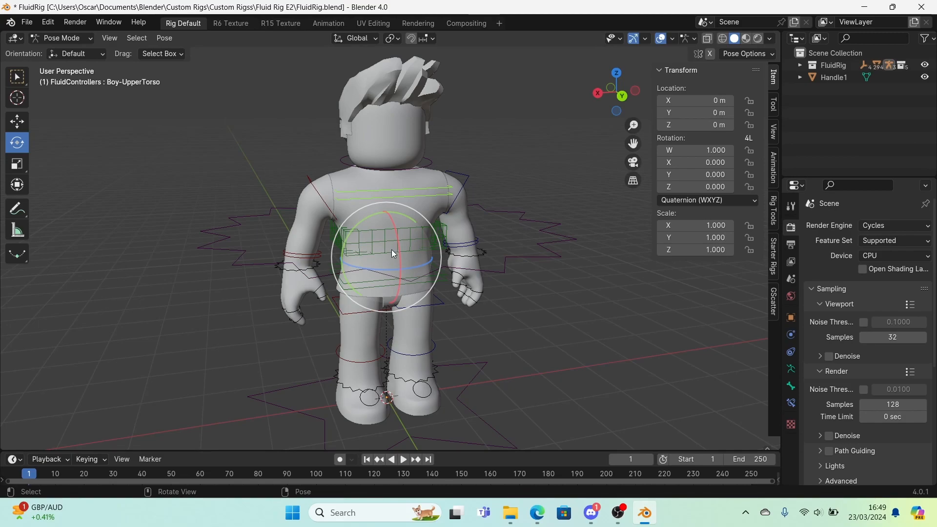
{"action": "left_click_drag", "start_coordinate": [391, 256], "coordinate": [459, 250]}
{"action": "right_click", "coordinate": [459, 250]}
Try stretching the upper torso control along Z with the Scale tool and undo the scaling.
{"action": "left_click", "coordinate": [16, 163]}
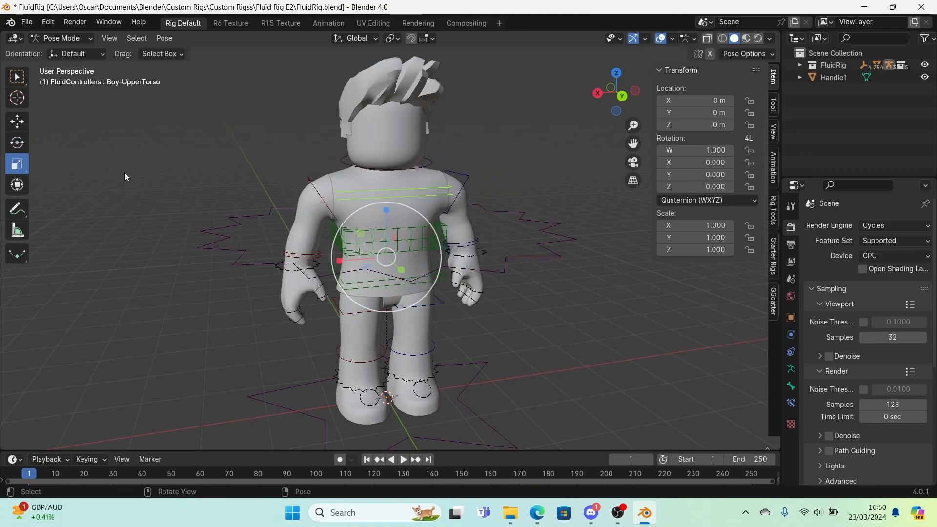
{"action": "left_click_drag", "start_coordinate": [384, 215], "coordinate": [373, 180]}
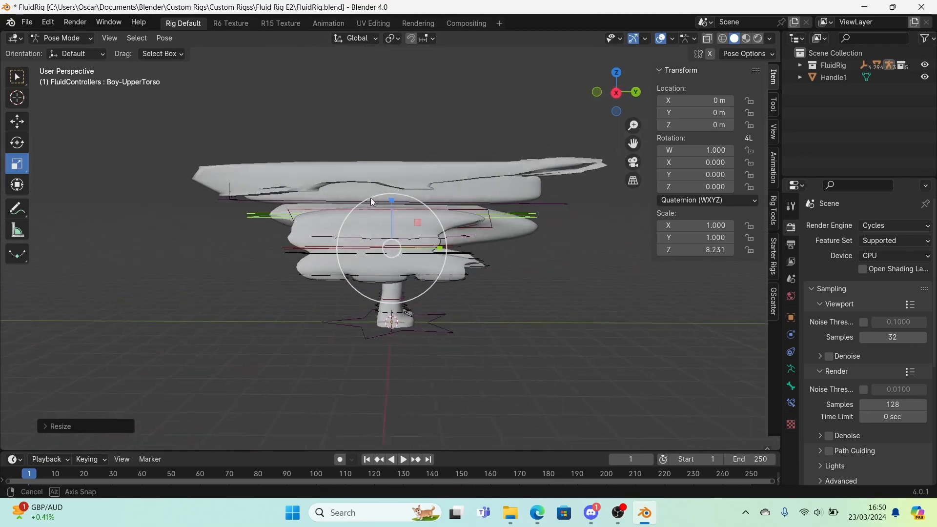
{"action": "middle_click_drag", "start_coordinate": [370, 198], "coordinate": [123, 212]}
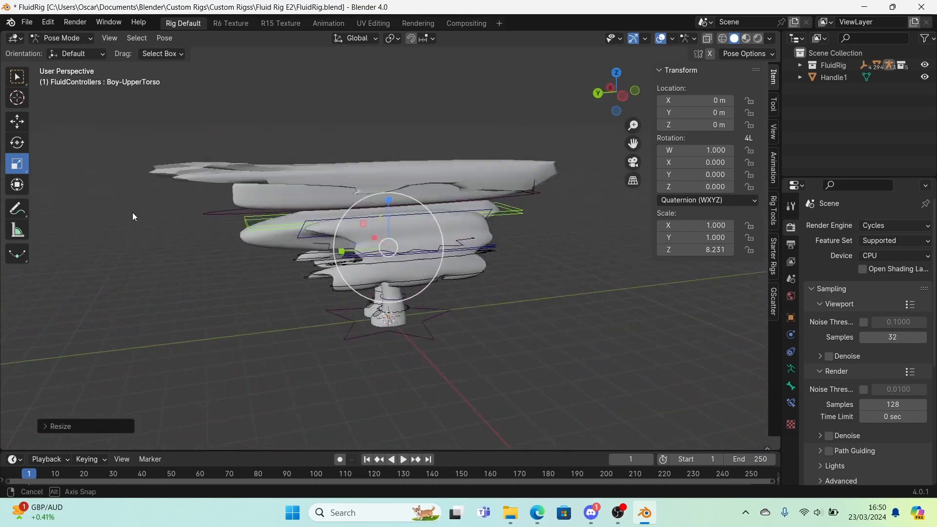
{"action": "key", "text": "ctrl+z"}
Try rotating and moving the upper torso control with the combined Transform tool, and revert both changes.
{"action": "left_click", "coordinate": [17, 185]}
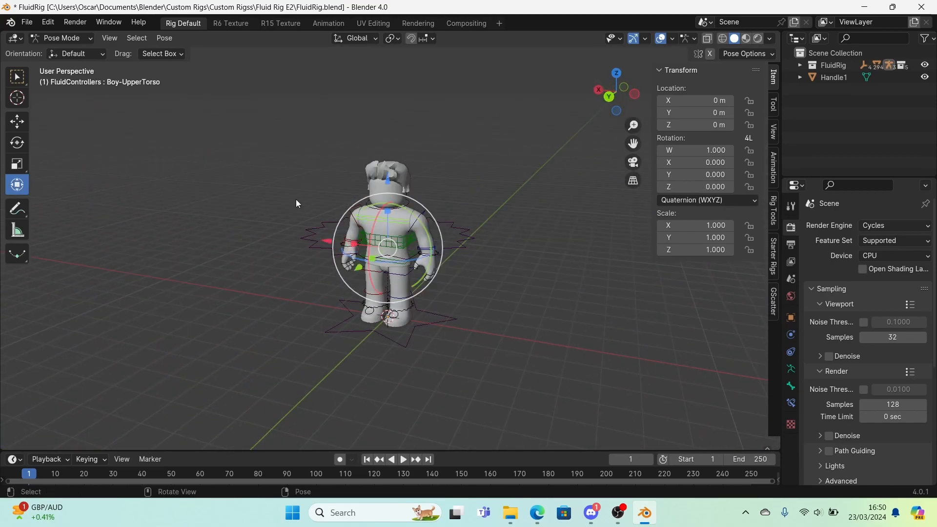
{"action": "scroll", "coordinate": [481, 236], "scroll_direction": "up", "scroll_amount": 4}
{"action": "left_click_drag", "start_coordinate": [414, 231], "coordinate": [510, 216]}
{"action": "right_click", "coordinate": [510, 217]}
{"action": "left_click_drag", "start_coordinate": [384, 187], "coordinate": [319, 250]}
{"action": "key", "text": "ctrl+z"}
{"action": "middle_click_drag", "start_coordinate": [373, 260], "coordinate": [433, 268]}
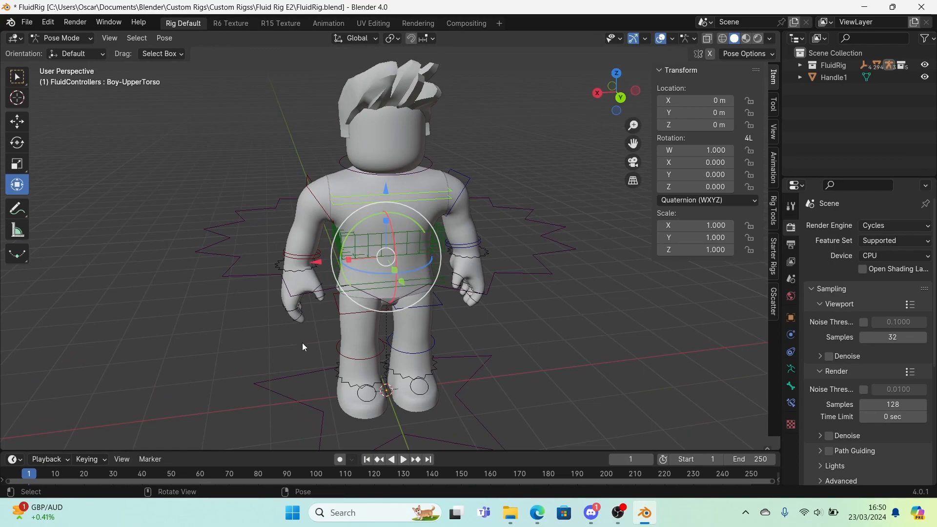
Try moving and rotating the upper torso control freely without gizmos, cancelling each change.
{"action": "left_click", "coordinate": [22, 126]}
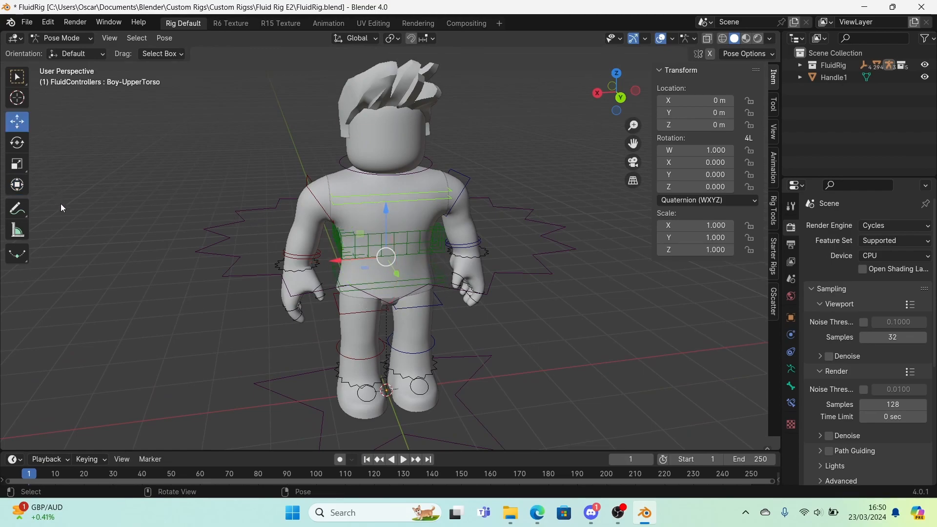
{"action": "left_click", "coordinate": [16, 87]}
{"action": "key", "text": "g"}
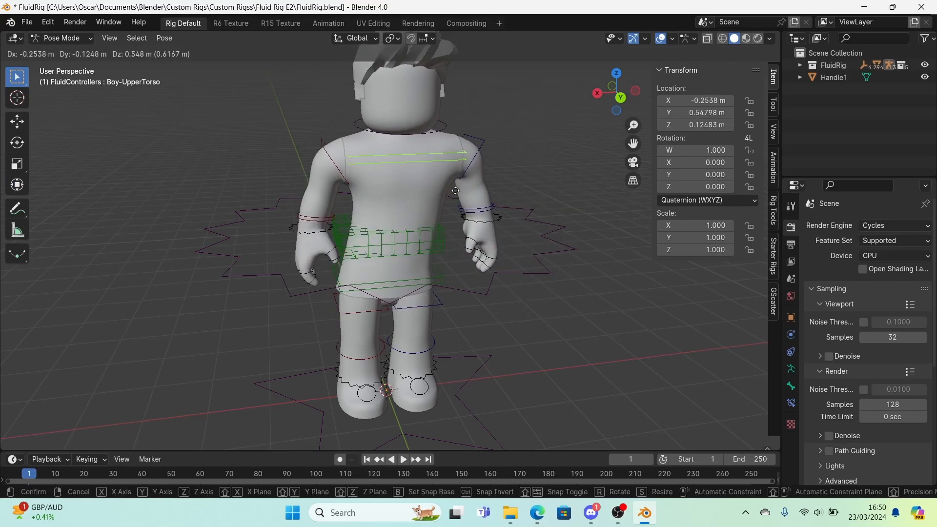
{"action": "key", "text": "Escape"}
{"action": "key", "text": "r"}
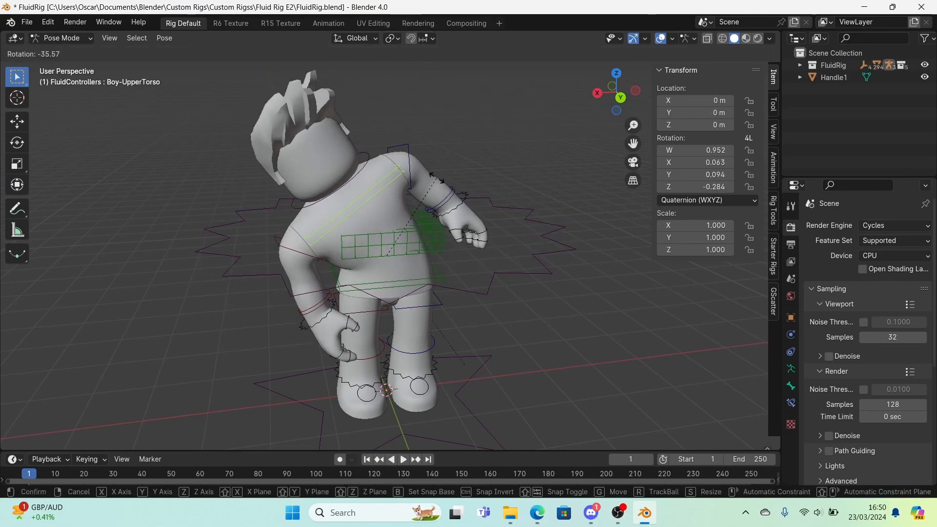
{"action": "key", "text": "Escape"}
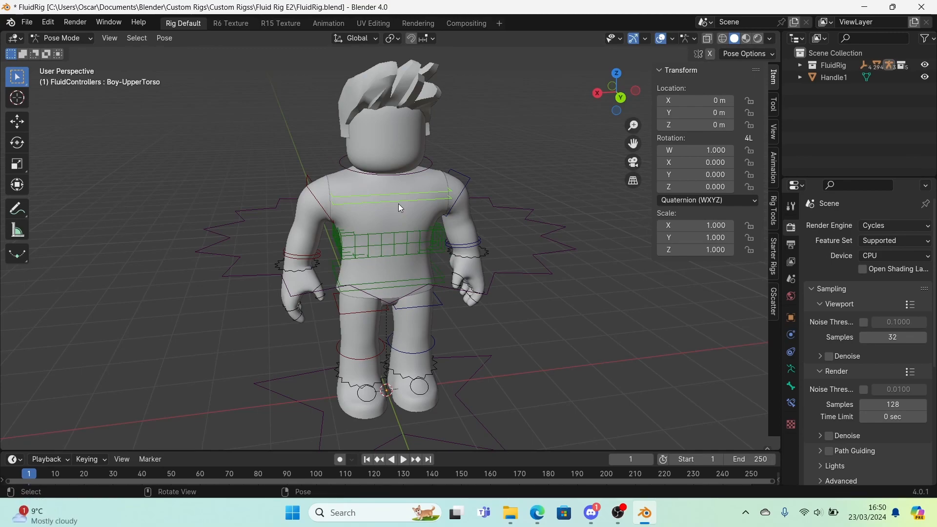
Try a trackball rotation and a uniform scaling of the upper torso control, cancelling each one.
{"action": "key", "text": "r"}
{"action": "key", "text": "r"}
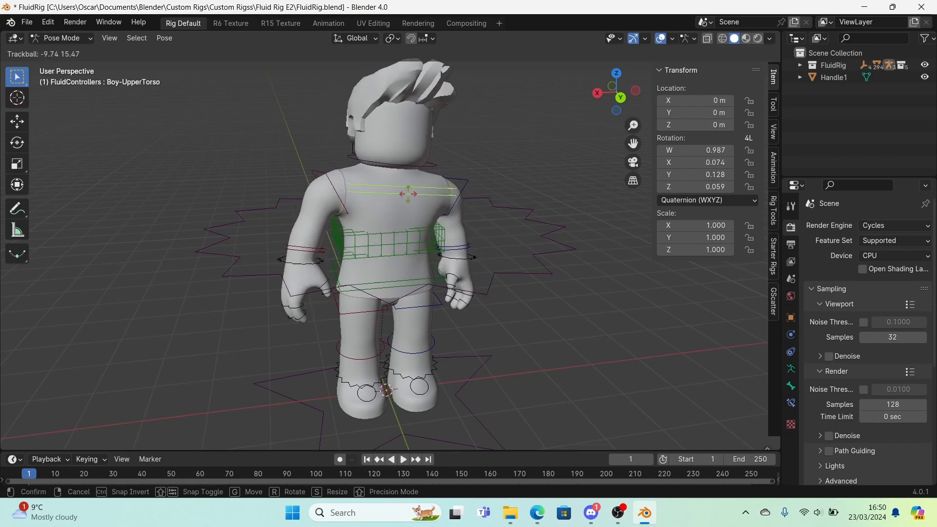
{"action": "key", "text": "Escape"}
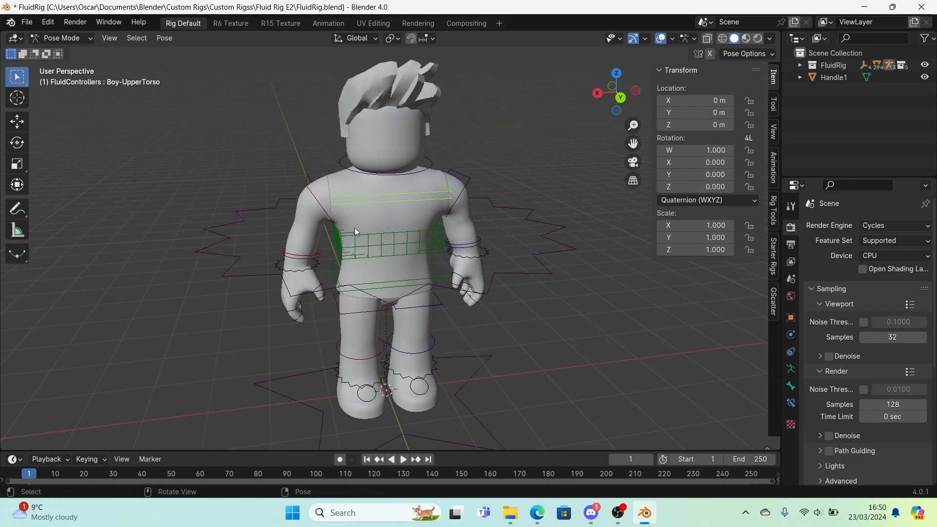
{"action": "key", "text": "s"}
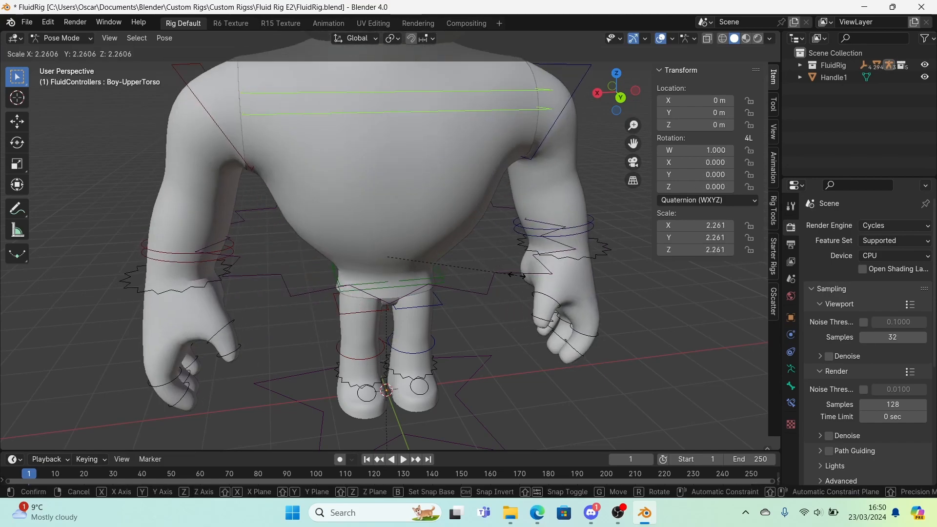
{"action": "key", "text": "Escape"}
Try bending the left lower arm control in a side view and cancel the rotation.
{"action": "left_click", "coordinate": [485, 248]}
{"action": "middle_click_drag", "start_coordinate": [514, 254], "coordinate": [376, 245]}
{"action": "key", "text": "r"}
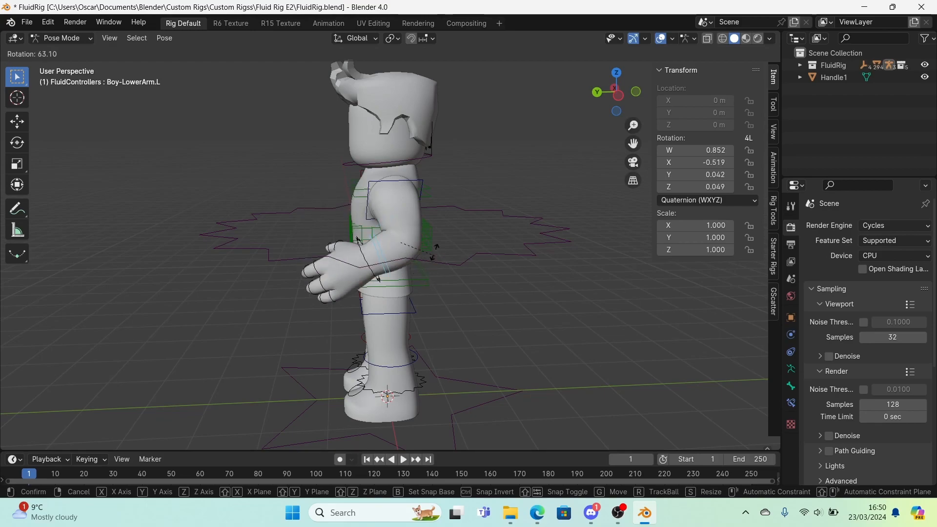
{"action": "key", "text": "Escape"}
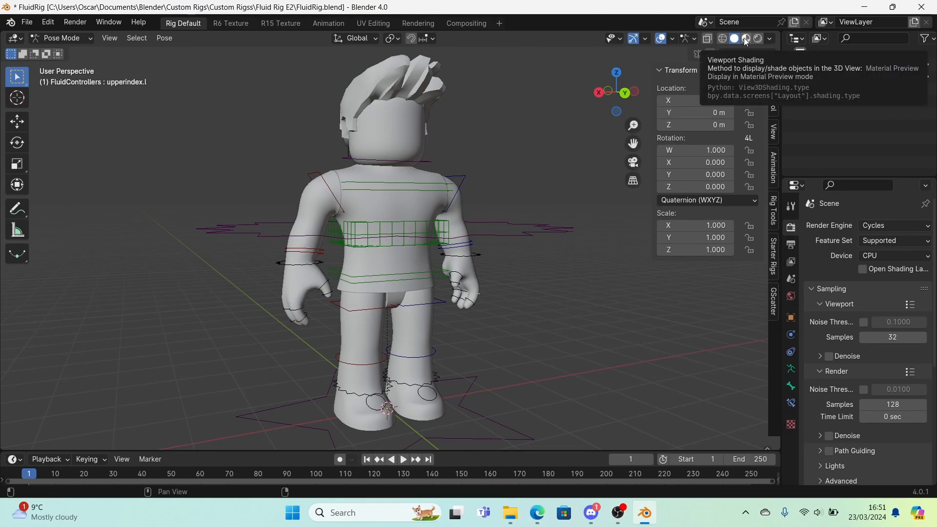
Show the avatar in Material Preview shading and look at its back.
{"action": "left_click", "coordinate": [746, 39]}
{"action": "mouse_move", "coordinate": [477, 178]}
{"action": "middle_mouse_down"}
{"action": "mouse_move", "coordinate": [300, 179]}
{"action": "mouse_move", "coordinate": [356, 203]}
{"action": "mouse_move", "coordinate": [348, 180]}
{"action": "mouse_move", "coordinate": [208, 164]}
{"action": "middle_mouse_up"}
{"action": "middle_click_drag", "start_coordinate": [416, 173], "coordinate": [239, 190]}
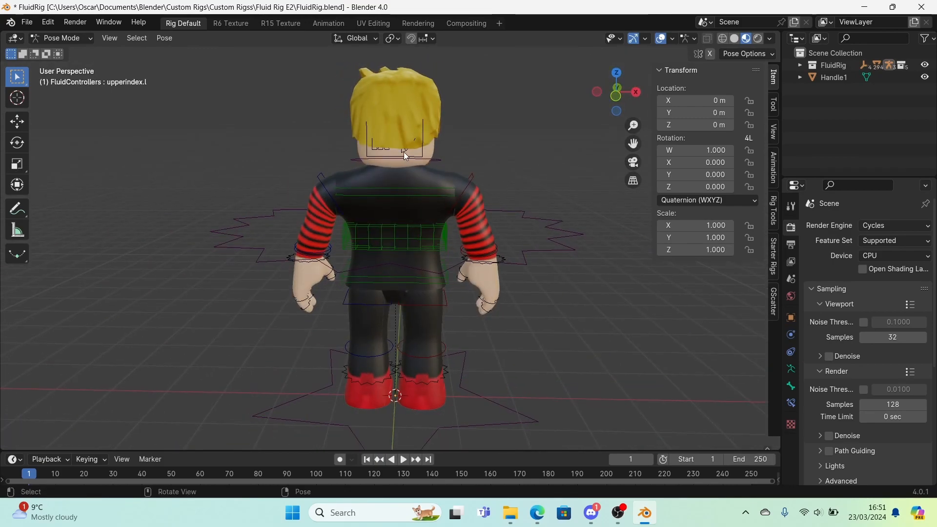
Hide the Handle1 hair in Object Mode and return to Pose Mode with the Customize control selected.
{"action": "left_click", "coordinate": [403, 155]}
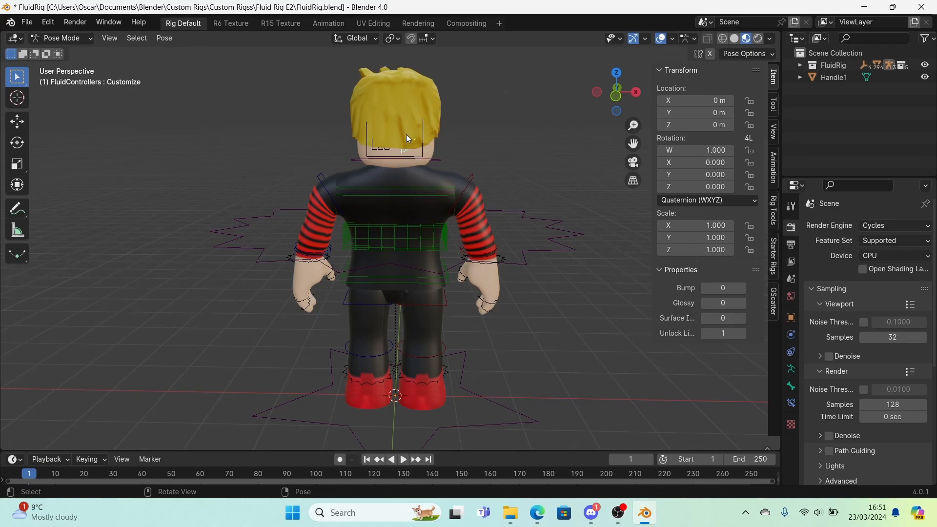
{"action": "key", "text": "ctrl+Tab"}
{"action": "left_click", "coordinate": [426, 92]}
{"action": "key", "text": "h"}
{"action": "middle_click_drag", "start_coordinate": [432, 81], "coordinate": [481, 88]}
{"action": "left_click", "coordinate": [430, 142]}
{"action": "key", "text": "ctrl+Tab"}
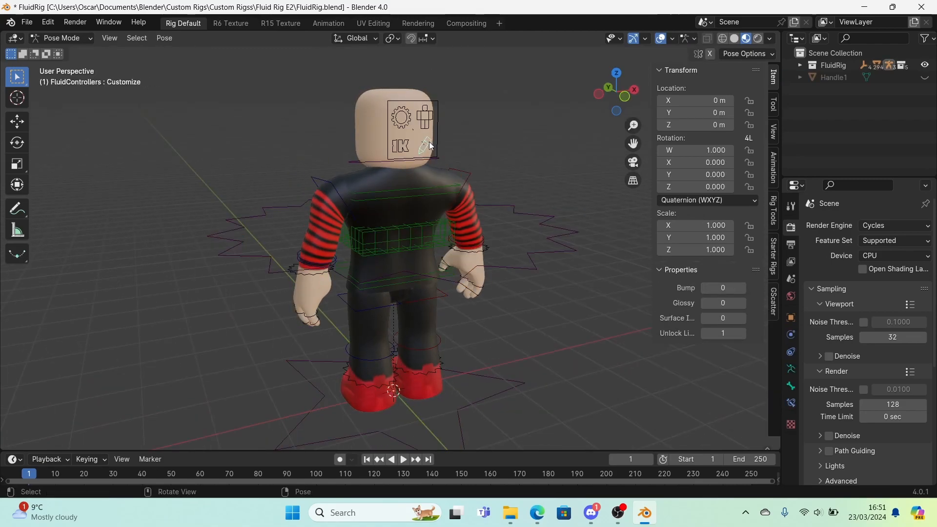
Try the Customize control's Glossy property at 1 and return it to 0.
{"action": "middle_click_drag", "start_coordinate": [514, 283], "coordinate": [684, 298]}
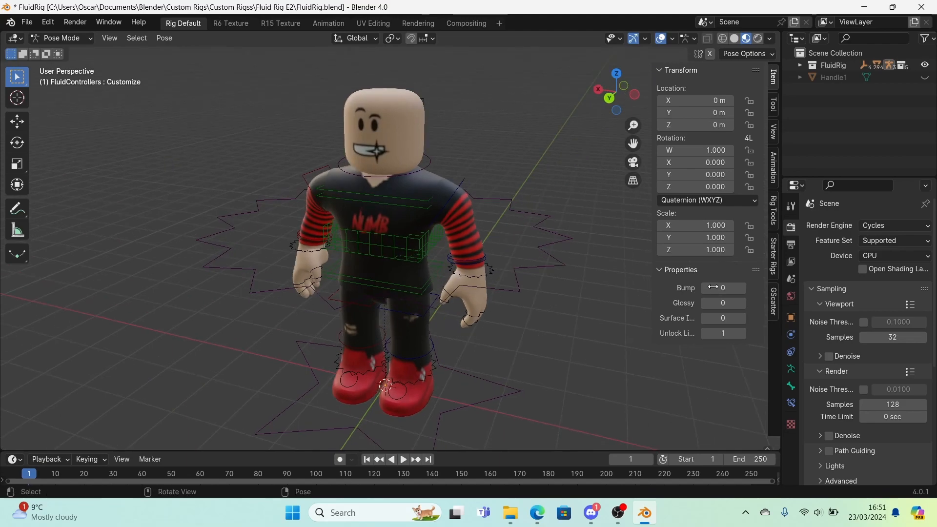
{"action": "left_click", "coordinate": [737, 307]}
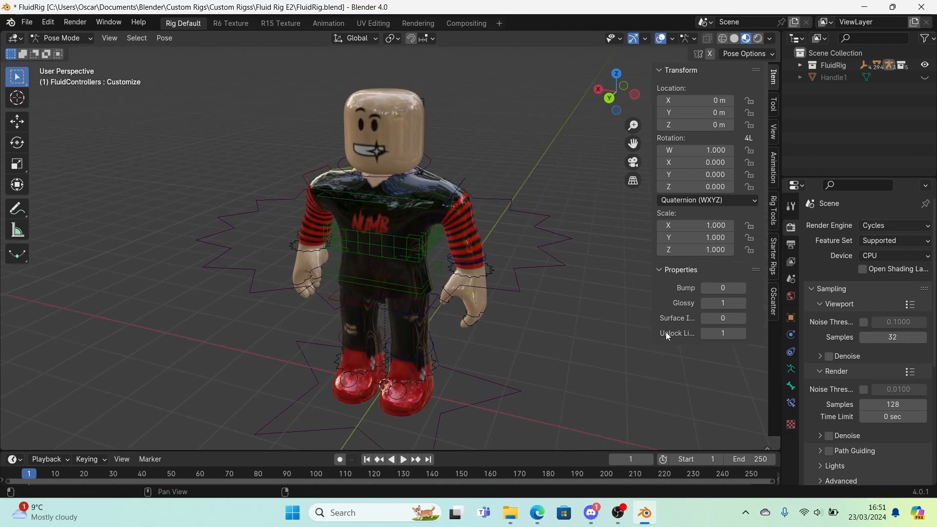
{"action": "left_click", "coordinate": [706, 303]}
Try the Customize control's Bump property at 1, inspect the arm texture up close, and return it to 0.
{"action": "left_click", "coordinate": [742, 288]}
{"action": "scroll", "coordinate": [581, 297], "scroll_direction": "up", "scroll_amount": 3}
{"action": "middle_click_drag", "start_coordinate": [552, 301], "coordinate": [452, 265]}
{"action": "scroll", "coordinate": [452, 266], "scroll_direction": "down", "scroll_amount": 1}
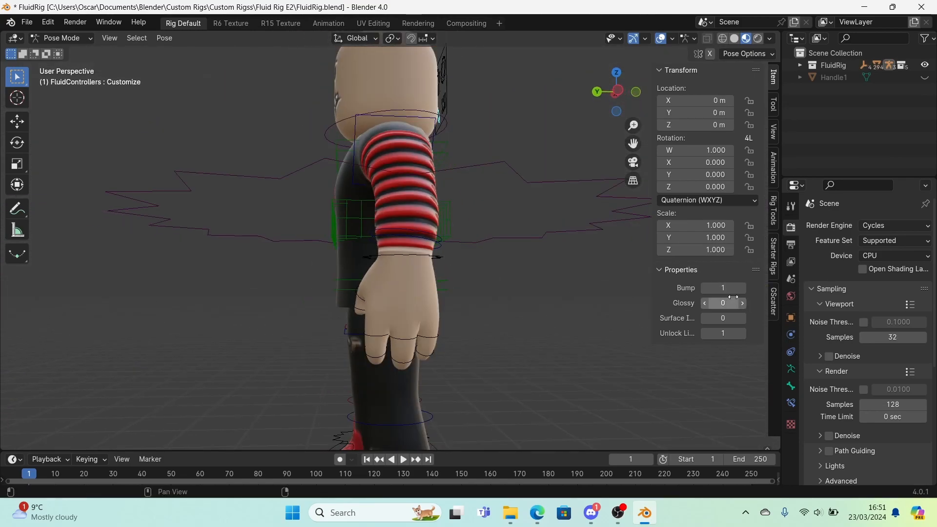
{"action": "left_click", "coordinate": [705, 288]}
Set the Customize control's surface property to 1 and check the effect on the whole body.
{"action": "left_click", "coordinate": [742, 318]}
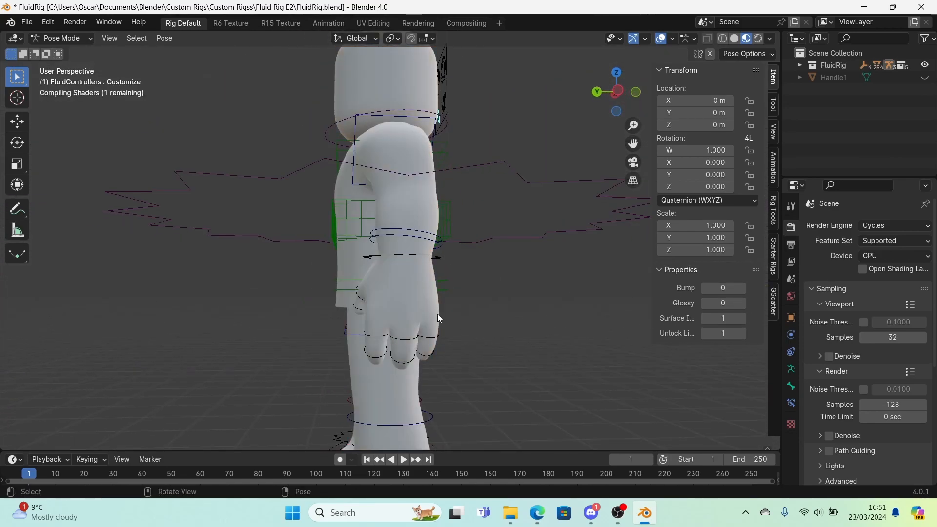
{"action": "middle_click_drag", "start_coordinate": [294, 280], "coordinate": [421, 323]}
{"action": "scroll", "coordinate": [420, 324], "scroll_direction": "down", "scroll_amount": 2}
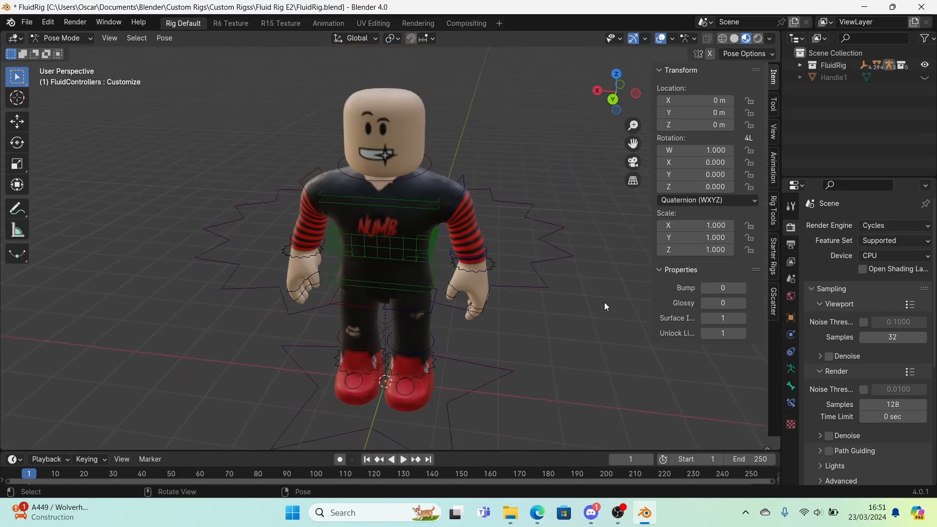
{"action": "left_click", "coordinate": [742, 321]}
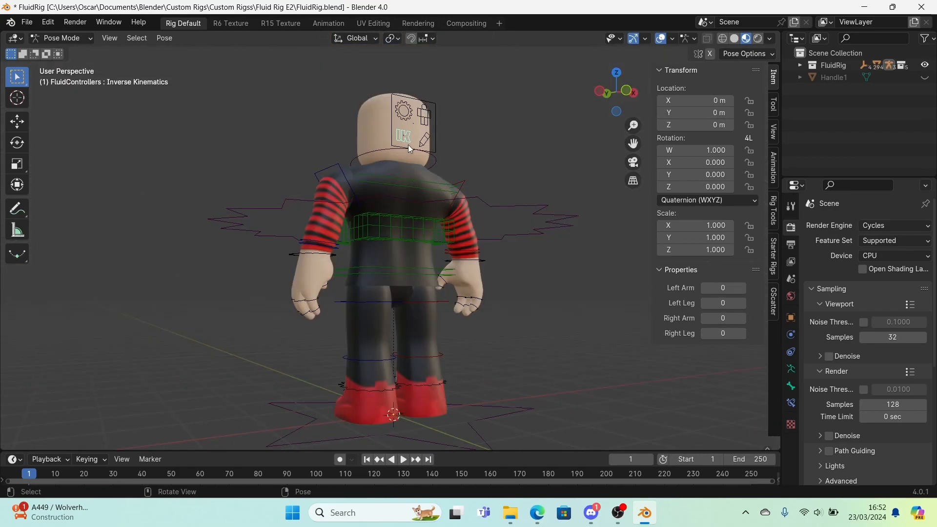
Try the Settings control's Rig Detail property at 0, compare the body's appearance, and return it to 1.
{"action": "left_click", "coordinate": [396, 128]}
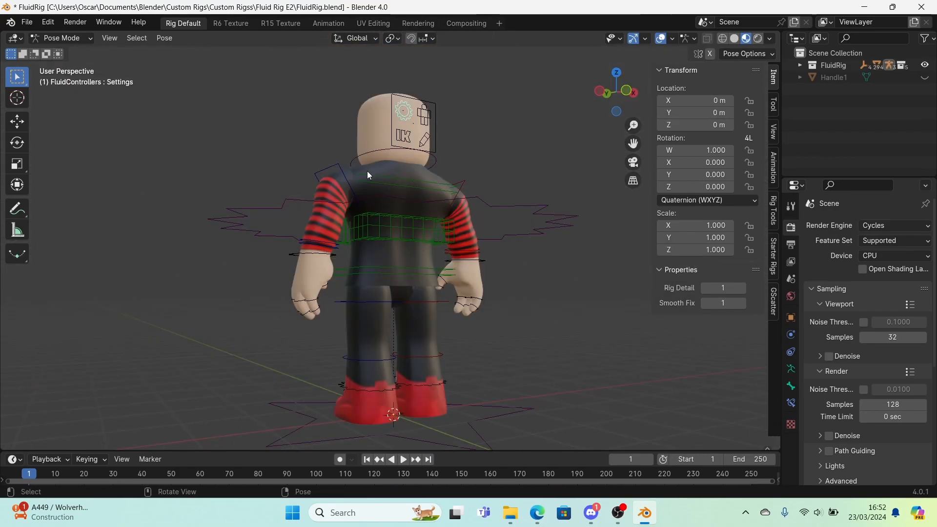
{"action": "middle_click_drag", "start_coordinate": [467, 265], "coordinate": [710, 285]}
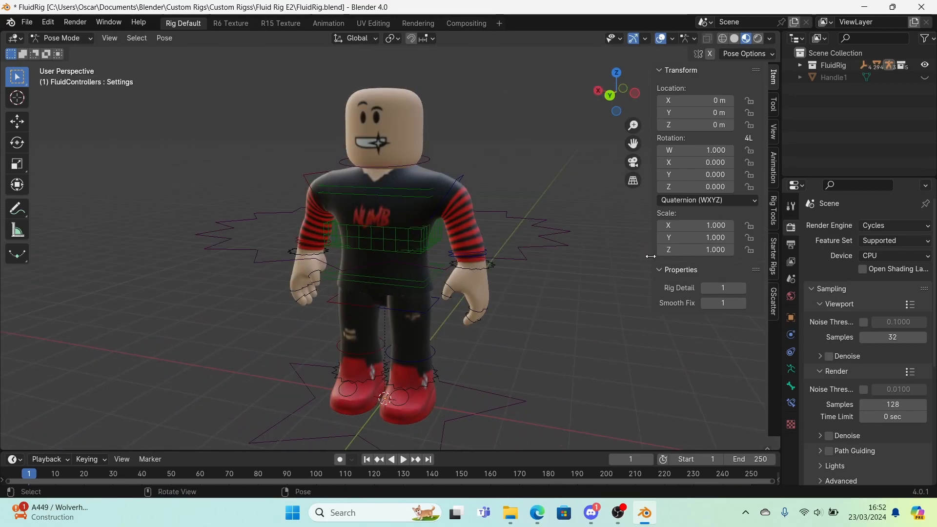
{"action": "left_click_drag", "start_coordinate": [733, 288], "coordinate": [720, 288]}
{"action": "middle_click_drag", "start_coordinate": [605, 257], "coordinate": [478, 205]}
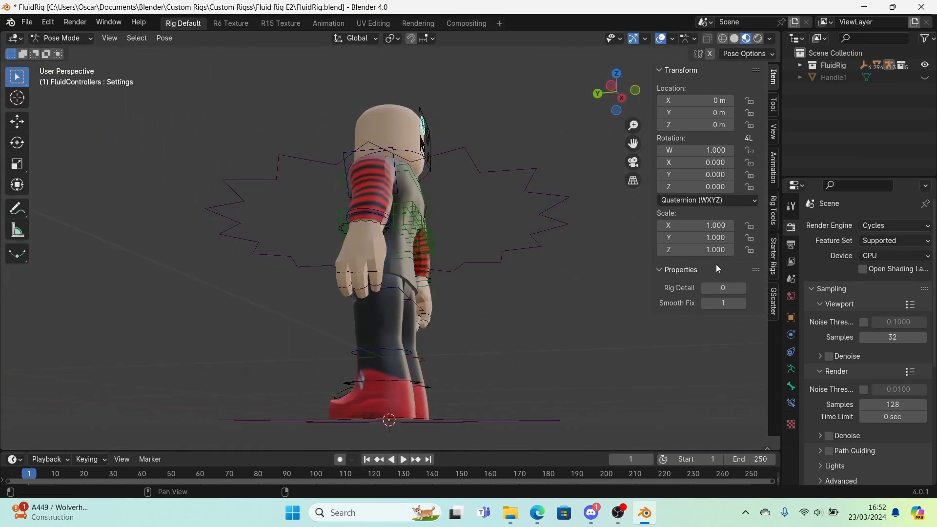
{"action": "left_click", "coordinate": [743, 288]}
{"action": "left_click", "coordinate": [744, 289]}
{"action": "left_click", "coordinate": [745, 288]}
{"action": "middle_click_drag", "start_coordinate": [495, 259], "coordinate": [629, 274]}
{"action": "mouse_move", "coordinate": [720, 287]}
{"action": "left_mouse_down"}
{"action": "mouse_move", "coordinate": [703, 288]}
{"action": "mouse_move", "coordinate": [723, 288]}
{"action": "left_mouse_up"}
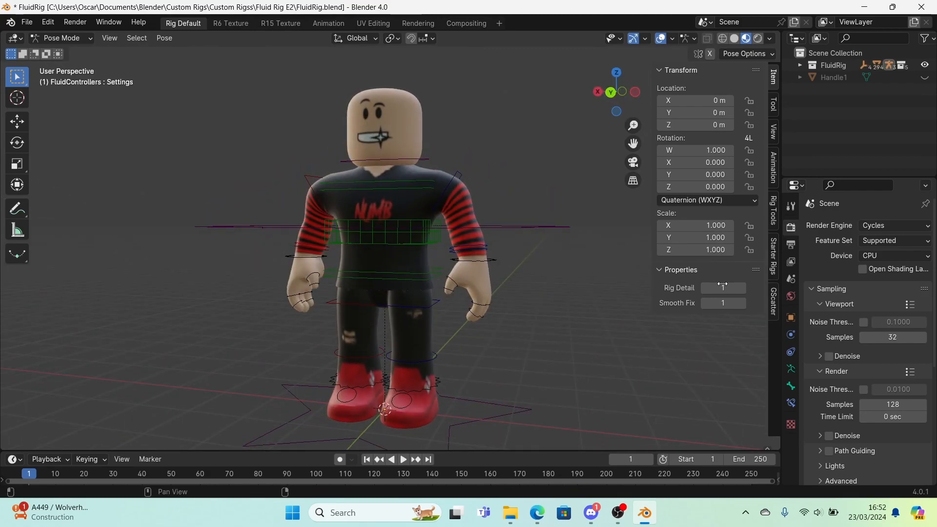
{"action": "middle_click_drag", "start_coordinate": [517, 229], "coordinate": [477, 224]}
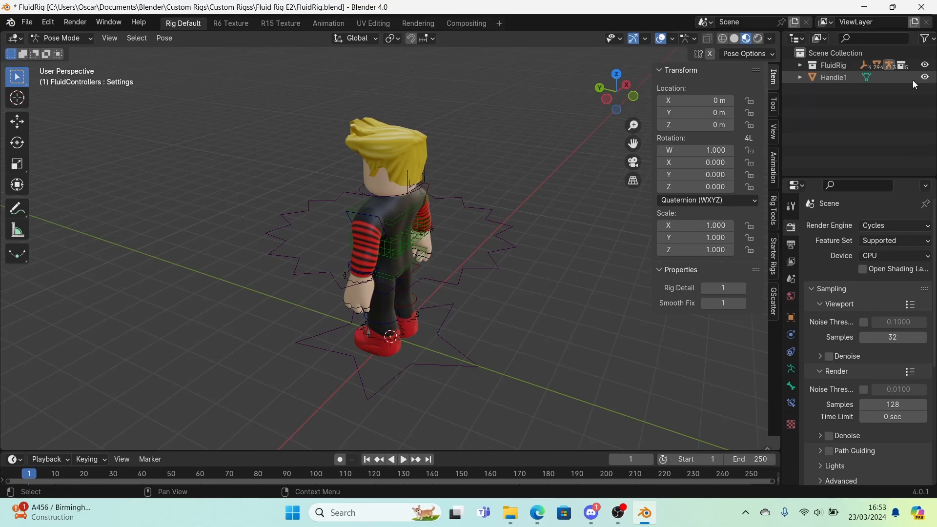
{"action": "middle_click_drag", "start_coordinate": [330, 245], "coordinate": [433, 227]}
{"action": "scroll", "coordinate": [432, 227], "scroll_direction": "up", "scroll_amount": 4}
{"action": "left_click", "coordinate": [371, 317]}
{"action": "key", "text": "r"}
{"action": "left_click", "coordinate": [450, 313]}
{"action": "middle_click_drag", "start_coordinate": [391, 342], "coordinate": [502, 332]}
{"action": "middle_click_drag", "start_coordinate": [513, 386], "coordinate": [376, 278], "text": "shift"}
{"action": "key", "text": "r"}
{"action": "left_click", "coordinate": [427, 296]}
{"action": "key", "text": "ctrl+z"}
{"action": "key", "text": "ctrl+z"}
{"action": "key", "text": "ctrl+z"}
{"action": "key", "text": "ctrl+z"}
{"action": "key", "text": "ctrl+z"}
{"action": "key", "text": "ctrl+z"}
Pose the avatar's lower body by rotating and repositioning its hip and leg controls.
{"action": "middle_click_drag", "start_coordinate": [391, 324], "coordinate": [446, 159]}
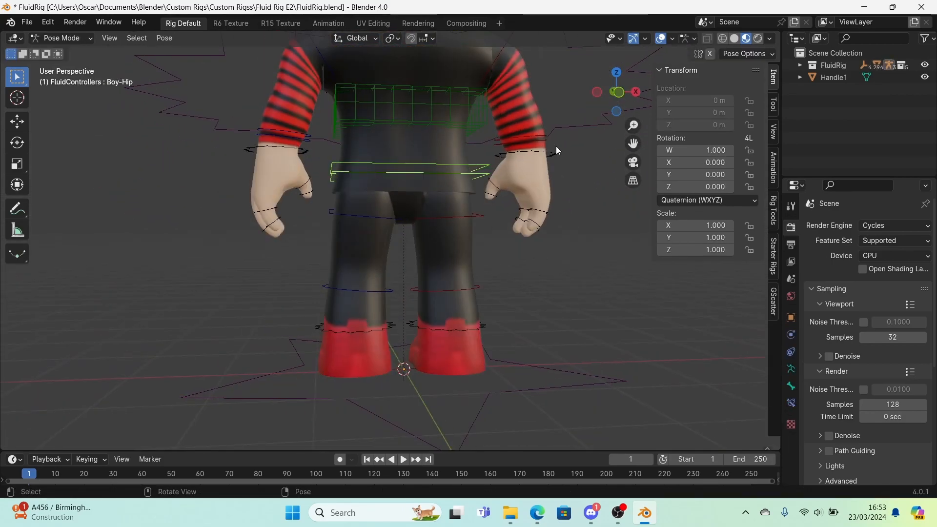
{"action": "left_click", "coordinate": [400, 213]}
{"action": "key", "text": "r"}
{"action": "left_click", "coordinate": [459, 254]}
{"action": "key", "text": "g"}
{"action": "left_click", "coordinate": [487, 287]}
{"action": "middle_click_drag", "start_coordinate": [487, 287], "coordinate": [233, 309]}
{"action": "left_click", "coordinate": [400, 184]}
{"action": "key", "text": "r"}
{"action": "left_click", "coordinate": [439, 161]}
{"action": "left_click", "coordinate": [341, 212]}
{"action": "middle_click_drag", "start_coordinate": [439, 210], "coordinate": [405, 212]}
{"action": "key", "text": "r"}
{"action": "left_click", "coordinate": [443, 253]}
Rotate the arm and hand controls to raise the right hand in a wave and hold the left arm slightly outward.
{"action": "middle_click_drag", "start_coordinate": [425, 180], "coordinate": [503, 271], "text": "shift"}
{"action": "left_click", "coordinate": [371, 141]}
{"action": "middle_click_drag", "start_coordinate": [312, 132], "coordinate": [437, 159]}
{"action": "left_click", "coordinate": [292, 133]}
{"action": "key", "text": "r"}
{"action": "left_click", "coordinate": [416, 138]}
{"action": "left_click", "coordinate": [436, 159]}
{"action": "key", "text": "r"}
{"action": "left_click", "coordinate": [425, 146]}
{"action": "left_click", "coordinate": [318, 133]}
{"action": "middle_click_drag", "start_coordinate": [317, 133], "coordinate": [429, 216]}
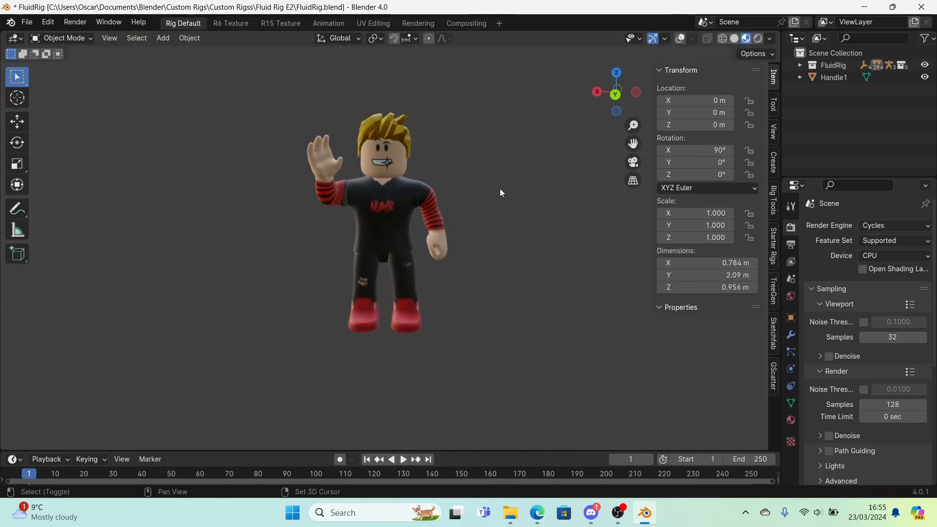
{"action": "middle_click_drag", "start_coordinate": [499, 187], "coordinate": [537, 202], "text": "shift"}
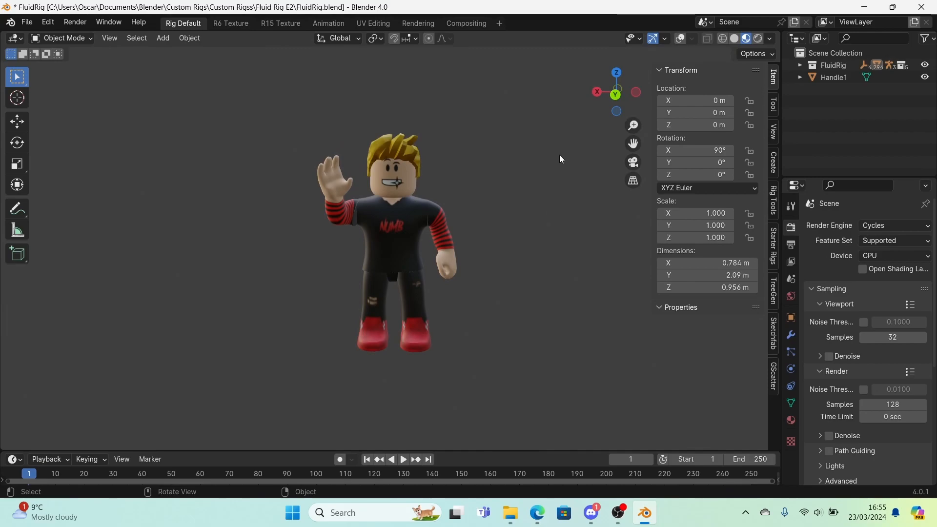
Toggle the viewport overlays repeatedly to compare the avatar with and without its rig controls, and leave them shown.
{"action": "key", "text": "shift+alt+z"}
{"action": "left_click", "coordinate": [681, 39]}
{"action": "left_click", "coordinate": [681, 39]}
{"action": "left_click", "coordinate": [680, 39]}
{"action": "left_click", "coordinate": [680, 39]}
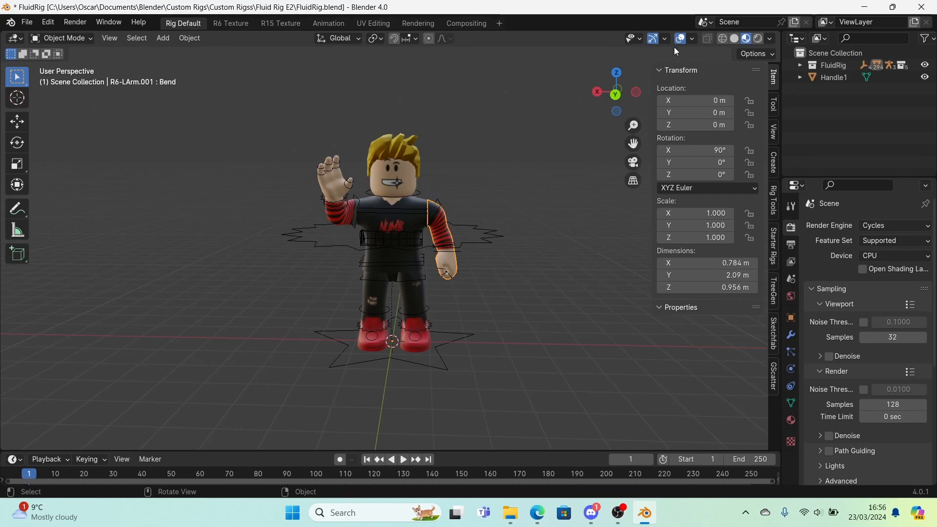
{"action": "left_click", "coordinate": [681, 42]}
{"action": "left_click", "coordinate": [682, 42]}
{"action": "left_click", "coordinate": [681, 42]}
{"action": "left_click", "coordinate": [682, 42]}
Switch the rig's controllers to Pose Mode with the Move tool active, and return to Object Mode.
{"action": "left_click", "coordinate": [501, 235]}
{"action": "key", "text": "ctrl+Tab"}
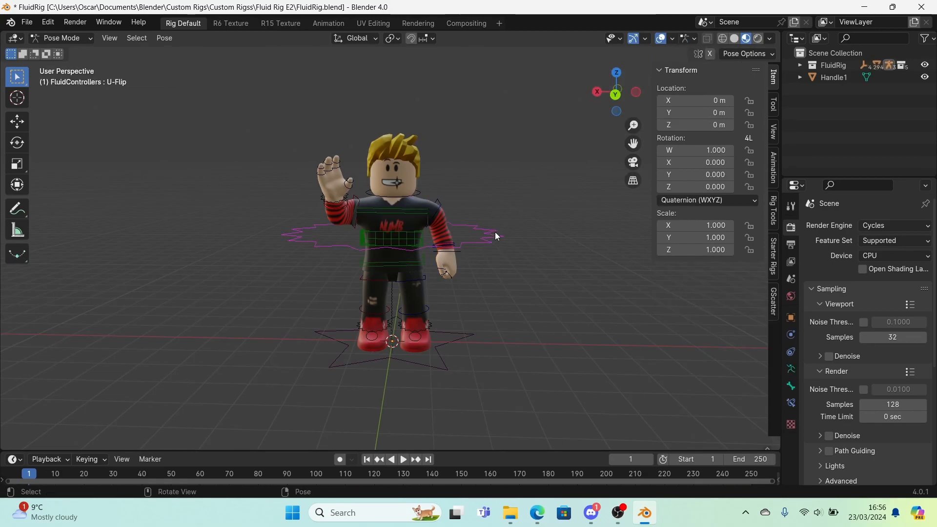
{"action": "left_click", "coordinate": [22, 121]}
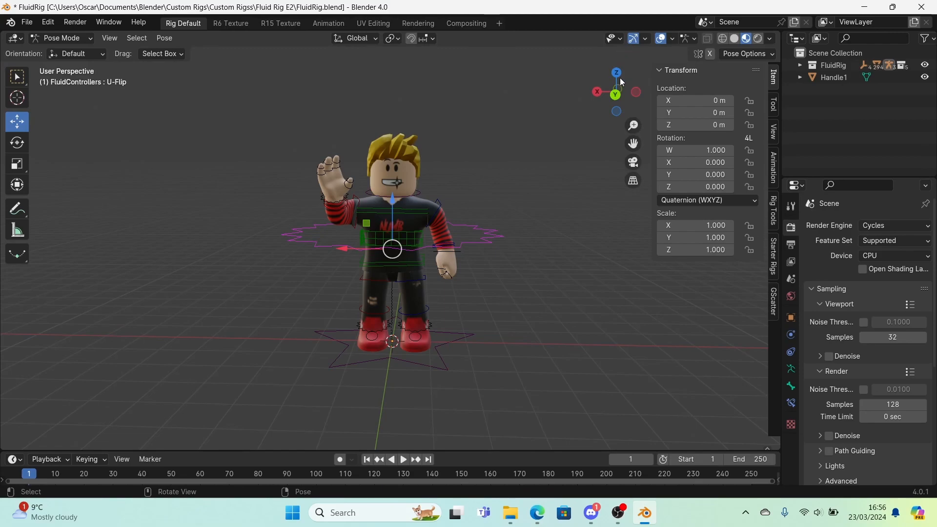
{"action": "key", "text": "ctrl+Tab"}
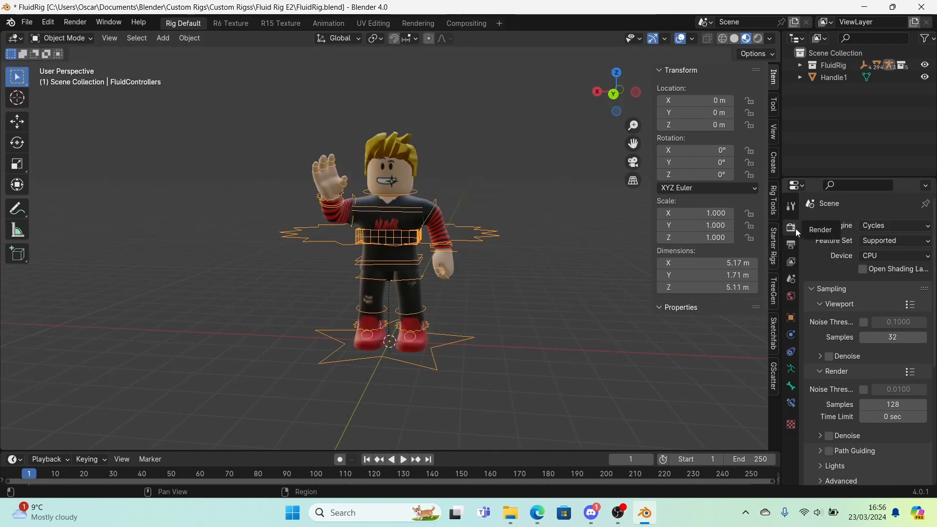
Set the Cycles render device to GPU Compute and the render samples to 16.
{"action": "left_click", "coordinate": [893, 256]}
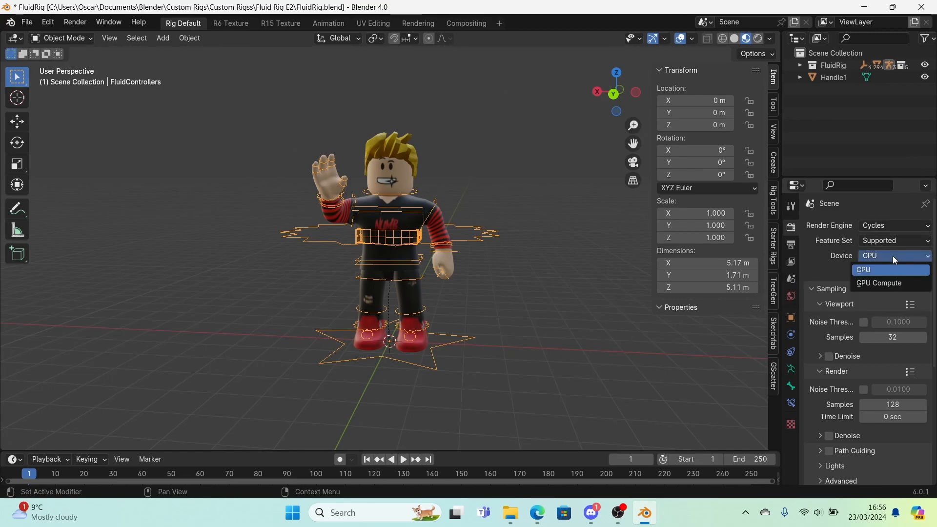
{"action": "left_click", "coordinate": [903, 283]}
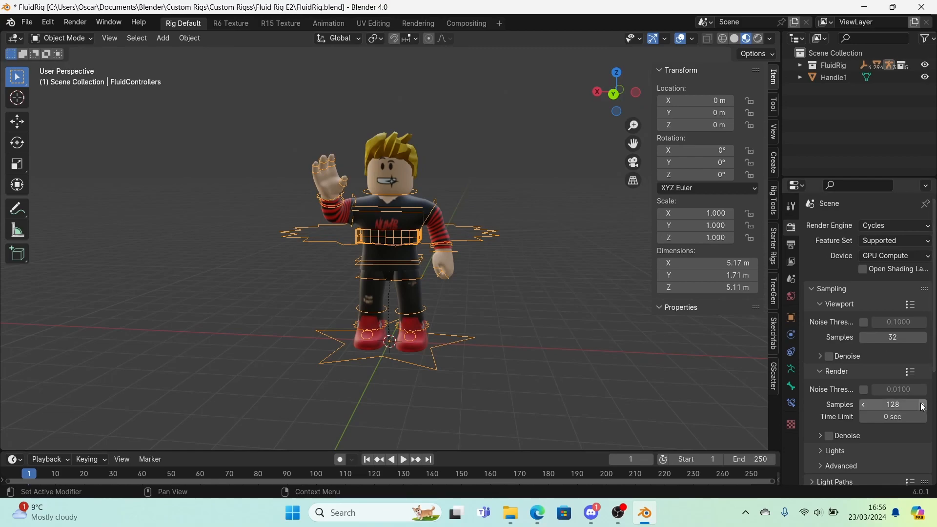
{"action": "scroll", "coordinate": [910, 395], "scroll_direction": "down", "scroll_amount": 3}
{"action": "left_click", "coordinate": [893, 332]}
{"action": "type", "text": "16"}
{"action": "key", "text": "Return"}
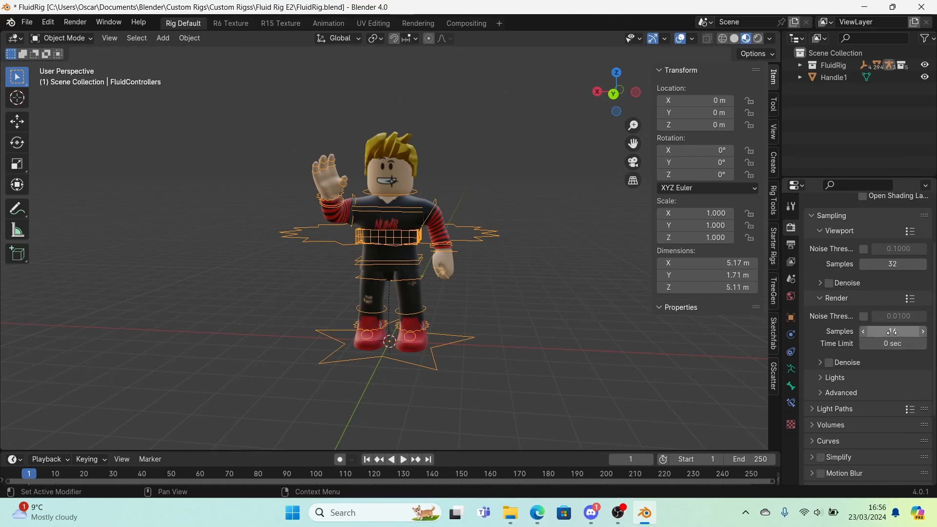
Enable Denoise for final renders and turn on Light Tree in the sampling's Lights settings.
{"action": "left_click", "coordinate": [829, 364]}
{"action": "left_click", "coordinate": [810, 362]}
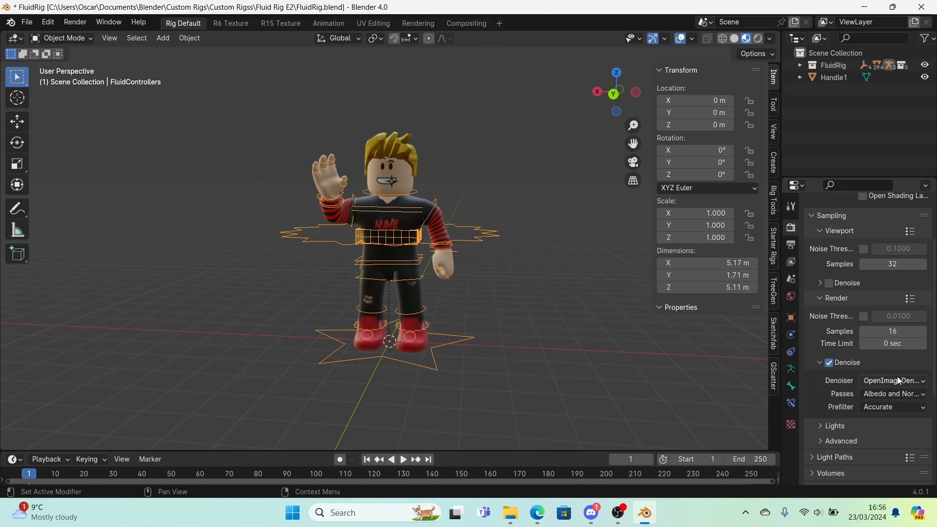
{"action": "scroll", "coordinate": [900, 378], "scroll_direction": "down", "scroll_amount": 4}
{"action": "left_click", "coordinate": [835, 328]}
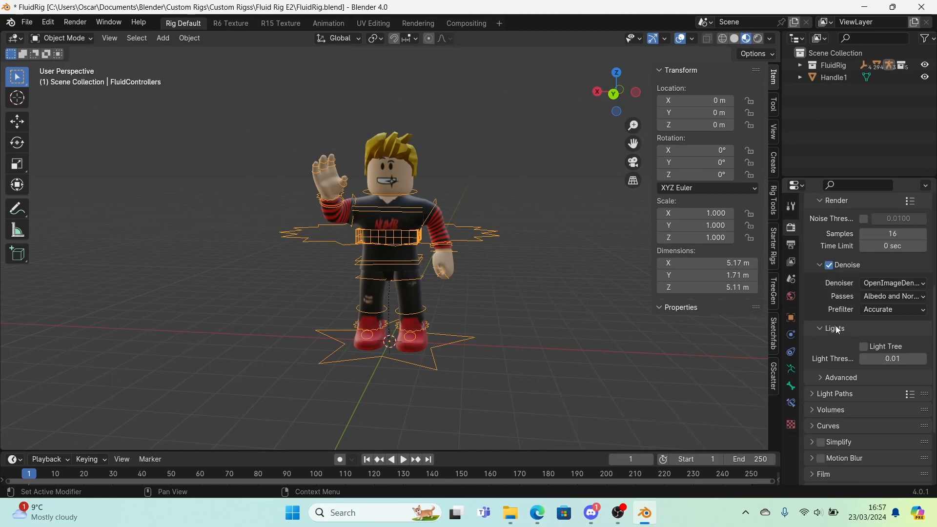
{"action": "left_click", "coordinate": [839, 326]}
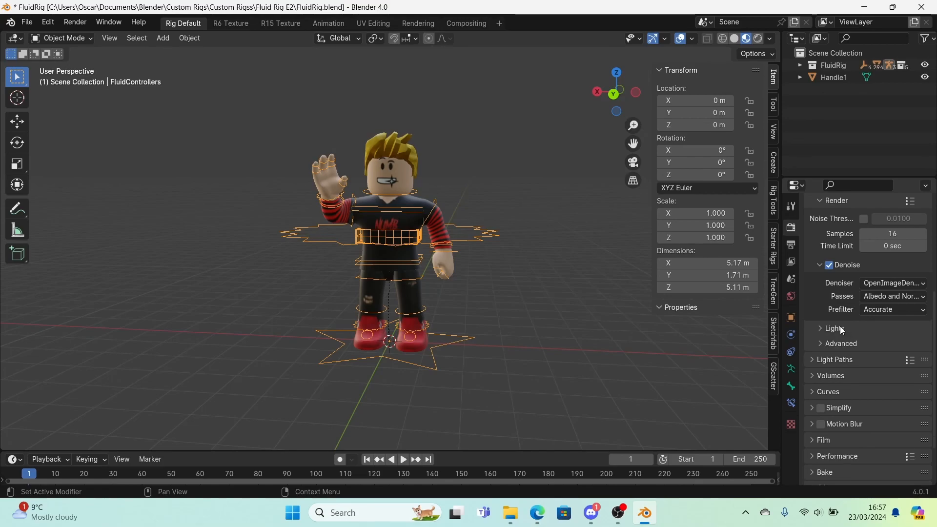
{"action": "scroll", "coordinate": [832, 352], "scroll_direction": "down", "scroll_amount": 2}
{"action": "scroll", "coordinate": [836, 349], "scroll_direction": "up", "scroll_amount": 3}
{"action": "left_click", "coordinate": [839, 342]}
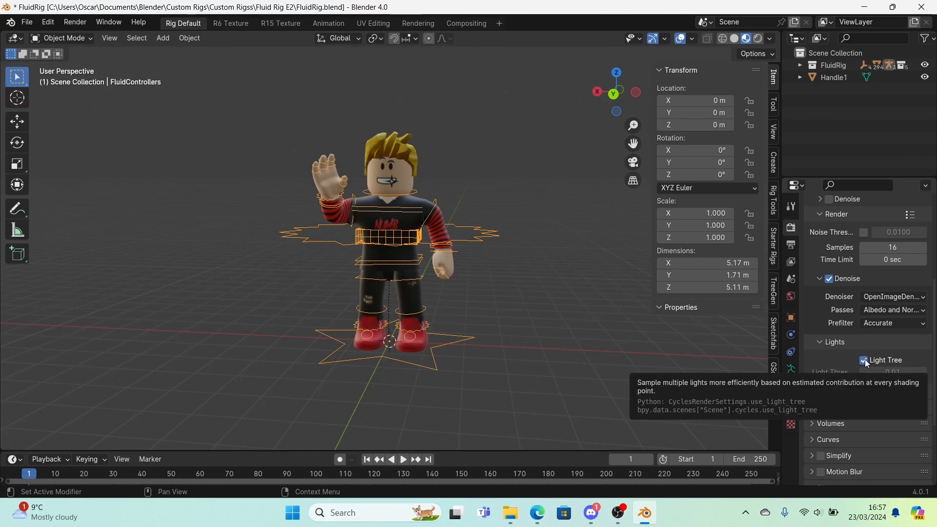
{"action": "left_click", "coordinate": [861, 347]}
{"action": "scroll", "coordinate": [859, 347], "scroll_direction": "up", "scroll_amount": 6}
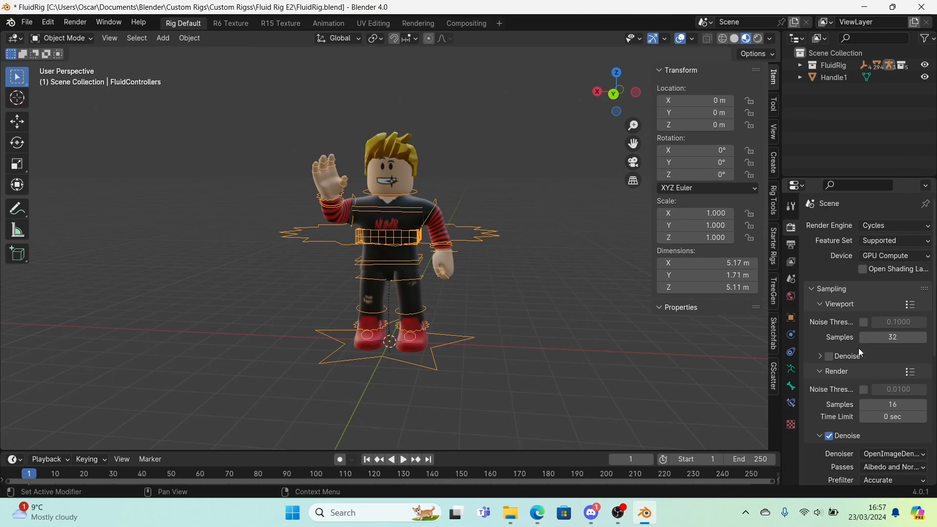
Set the render samples to 4096 and enable the render Noise Threshold with a value of 0.5.
{"action": "scroll", "coordinate": [860, 351], "scroll_direction": "down", "scroll_amount": 3}
{"action": "left_click", "coordinate": [901, 332]}
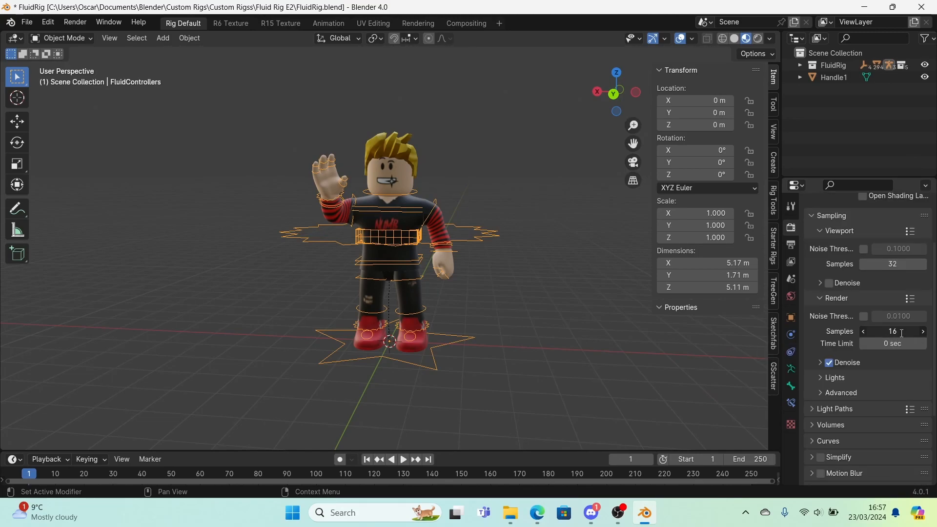
{"action": "type", "text": "4096"}
{"action": "key", "text": "Return"}
{"action": "left_click", "coordinate": [864, 317]}
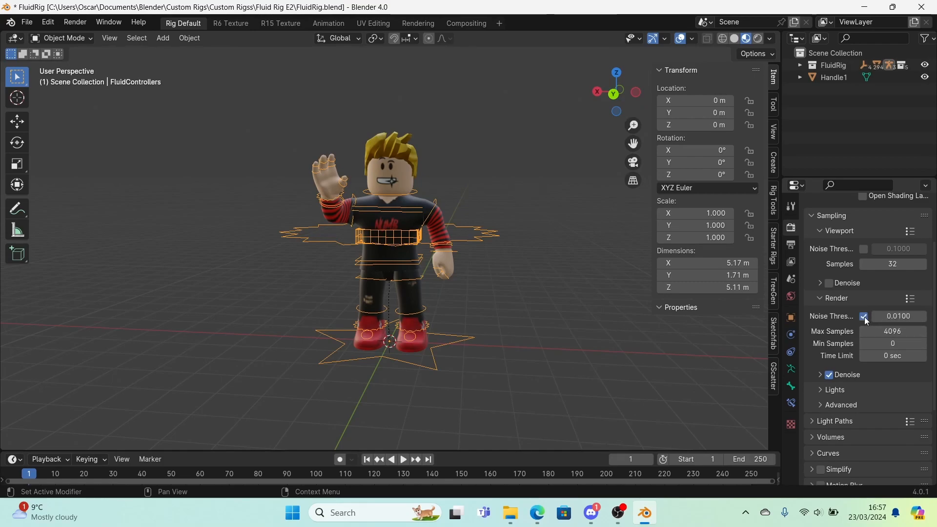
{"action": "left_click", "coordinate": [901, 317]}
{"action": "type", "text": ".5"}
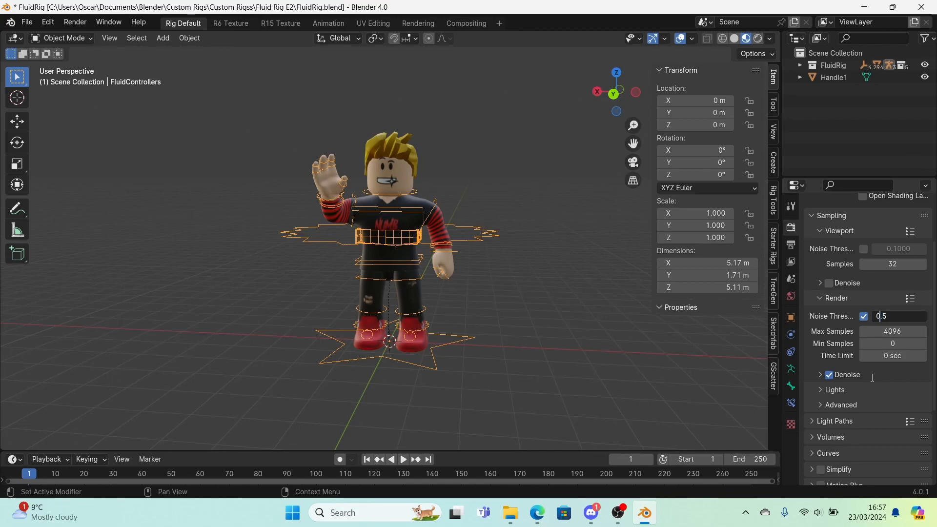
{"action": "key", "text": "Return"}
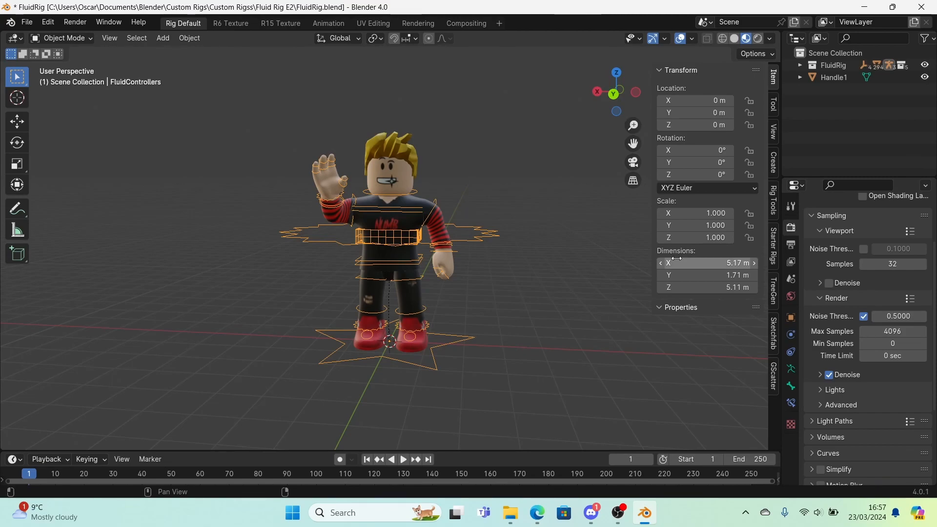
Set the render Noise Threshold to 0.65.
{"action": "mouse_move", "coordinate": [899, 316]}
{"action": "left_mouse_down"}
{"action": "mouse_move", "coordinate": [925, 316]}
{"action": "mouse_move", "coordinate": [913, 316]}
{"action": "left_mouse_up"}
{"action": "left_click", "coordinate": [898, 316]}
{"action": "type", "text": ".65t"}
{"action": "key", "text": "Return"}
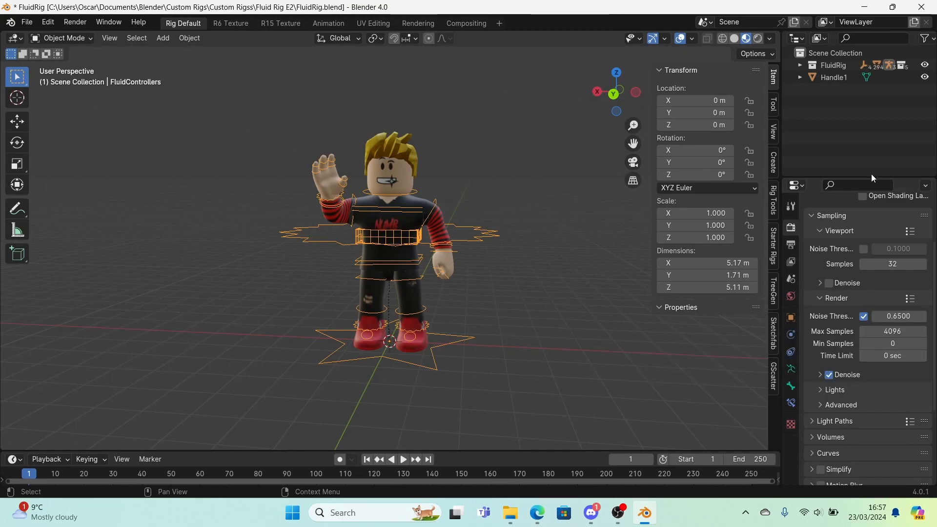
Display the avatar in Rendered viewport shading, inspect it with the rig deselected, and open the World properties.
{"action": "left_click", "coordinate": [758, 38]}
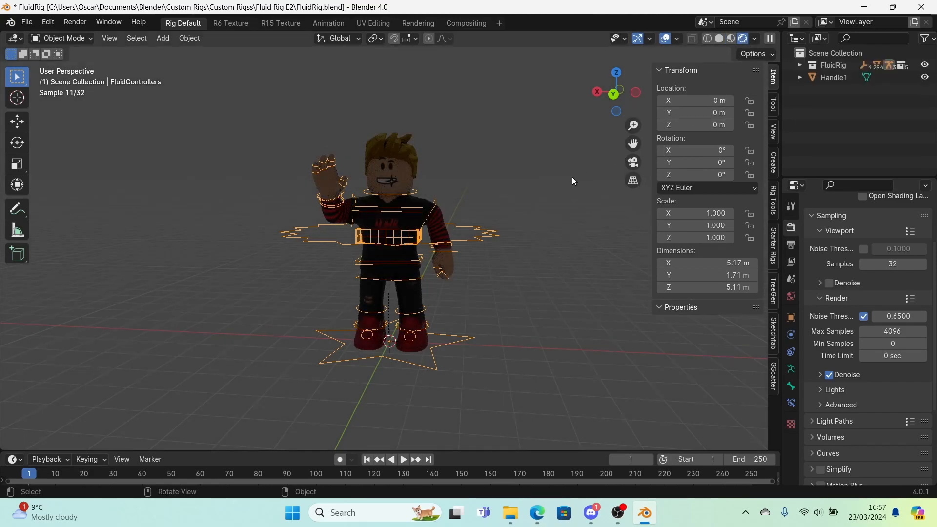
{"action": "middle_click_drag", "start_coordinate": [570, 177], "coordinate": [605, 171]}
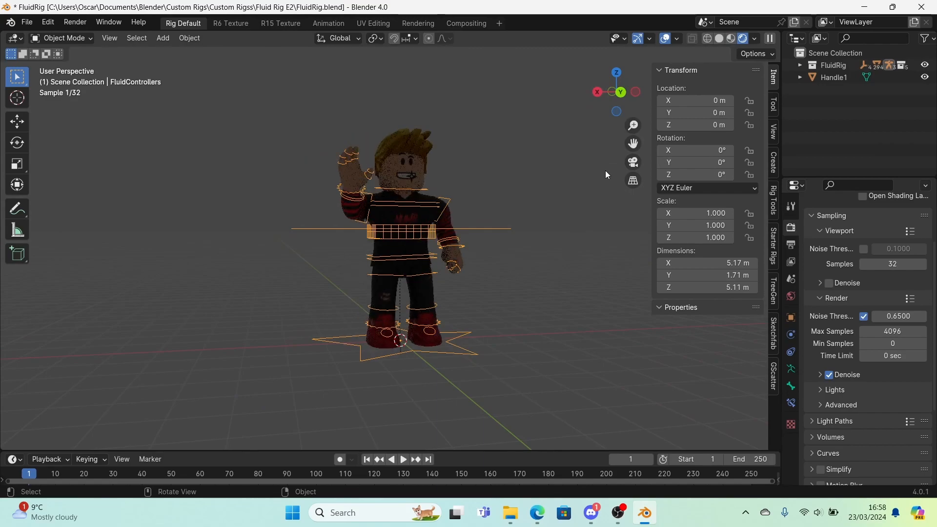
{"action": "scroll", "coordinate": [527, 173], "scroll_direction": "up", "scroll_amount": 4}
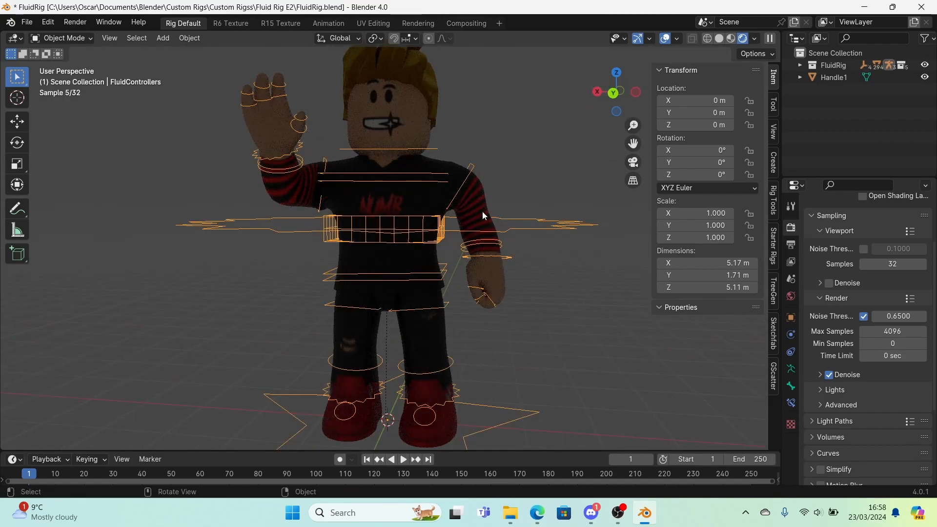
{"action": "scroll", "coordinate": [817, 351], "scroll_direction": "up", "scroll_amount": 4}
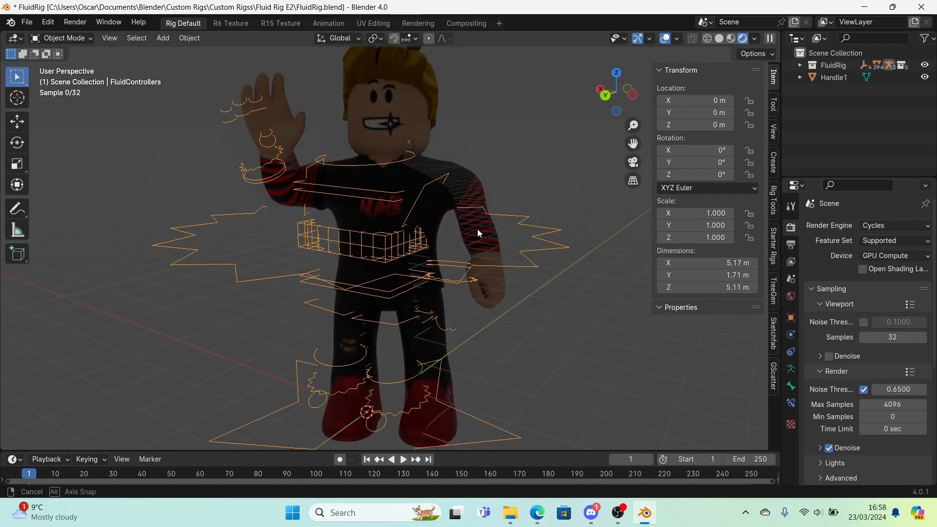
{"action": "middle_click_drag", "start_coordinate": [484, 226], "coordinate": [474, 233]}
{"action": "middle_click_drag", "start_coordinate": [505, 264], "coordinate": [552, 247]}
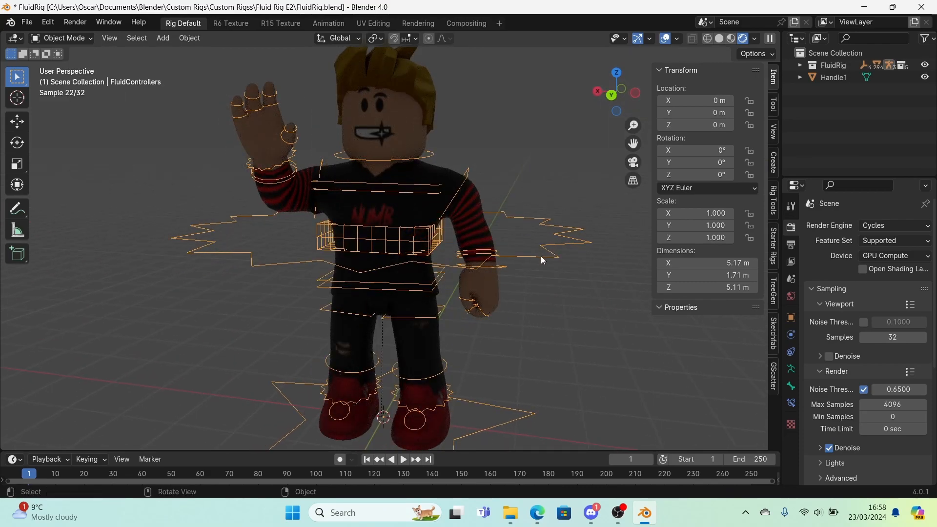
{"action": "scroll", "coordinate": [541, 256], "scroll_direction": "down", "scroll_amount": 2}
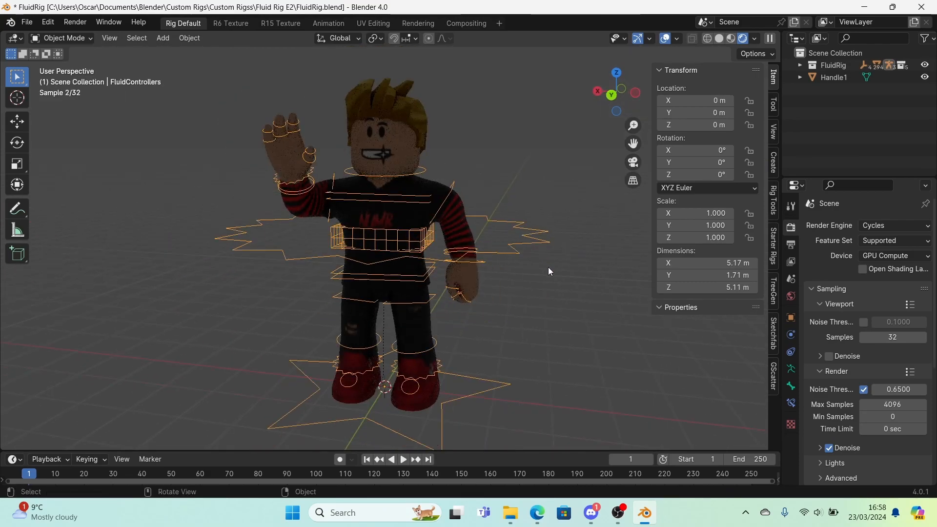
{"action": "left_click", "coordinate": [550, 275]}
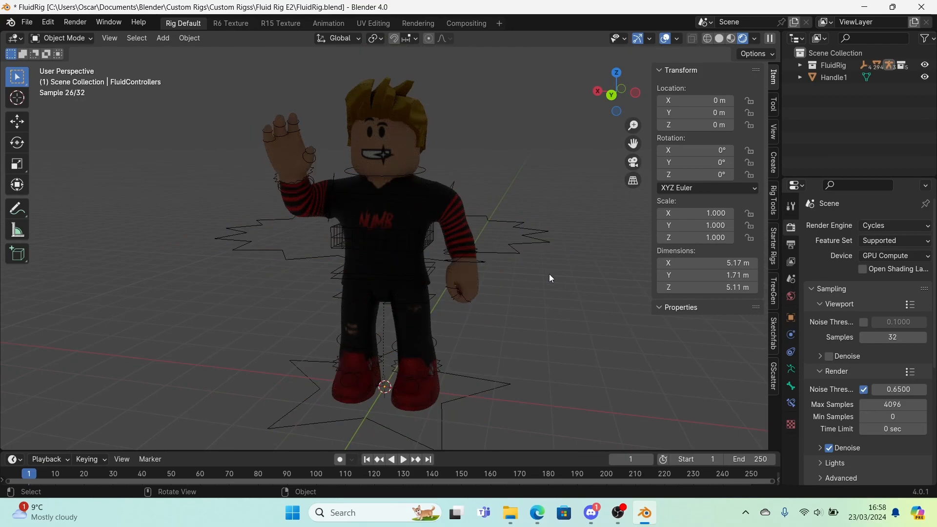
{"action": "left_click", "coordinate": [795, 297]}
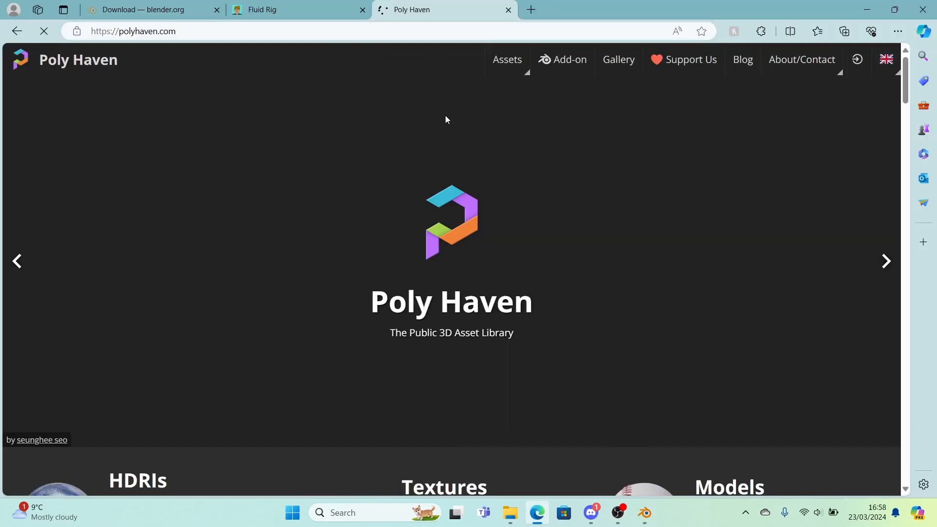
Browse Poly Haven's HDRI library in the web browser, view the Lonely Road Afternoon (Pure Sky) page, and return to the list.
{"action": "scroll", "coordinate": [463, 179], "scroll_direction": "down", "scroll_amount": 5}
{"action": "left_click", "coordinate": [166, 234]}
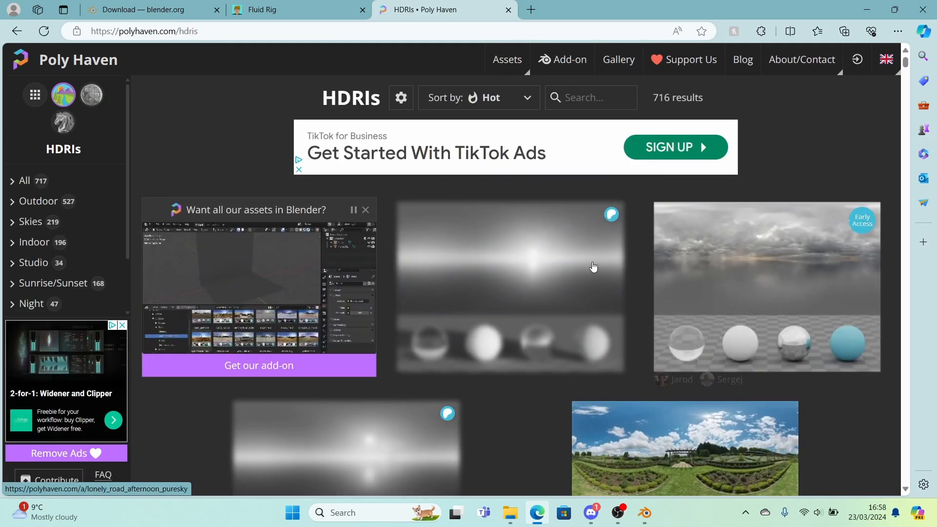
{"action": "scroll", "coordinate": [568, 264], "scroll_direction": "down", "scroll_amount": 3}
{"action": "scroll", "coordinate": [567, 264], "scroll_direction": "down", "scroll_amount": 2}
{"action": "scroll", "coordinate": [586, 279], "scroll_direction": "up", "scroll_amount": 5}
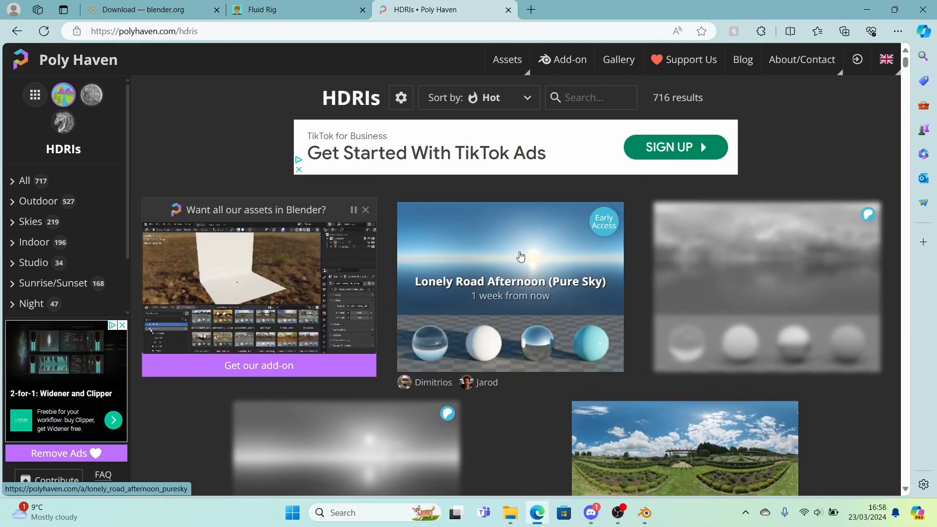
{"action": "left_click", "coordinate": [500, 225]}
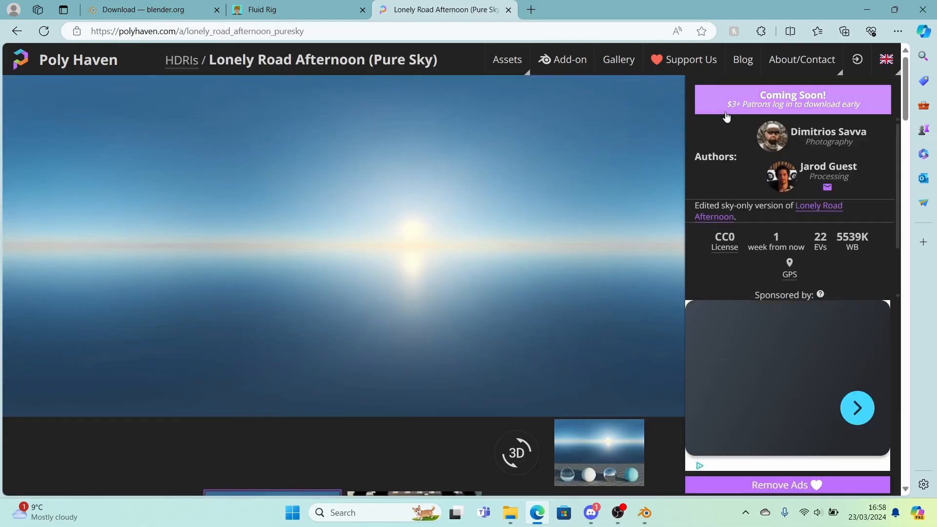
{"action": "left_click", "coordinate": [16, 31]}
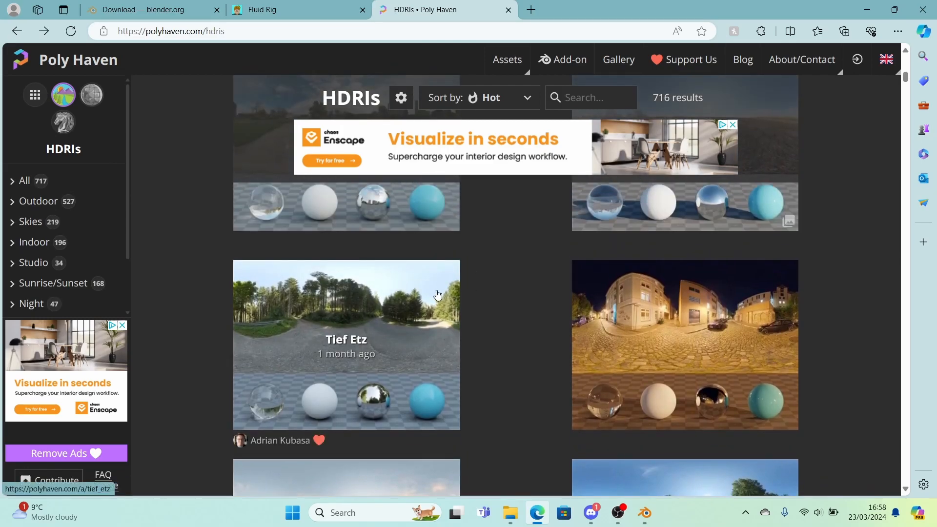
Open the Tief Etz HDRI page and check its file format and resolution choices.
{"action": "left_click", "coordinate": [437, 292]}
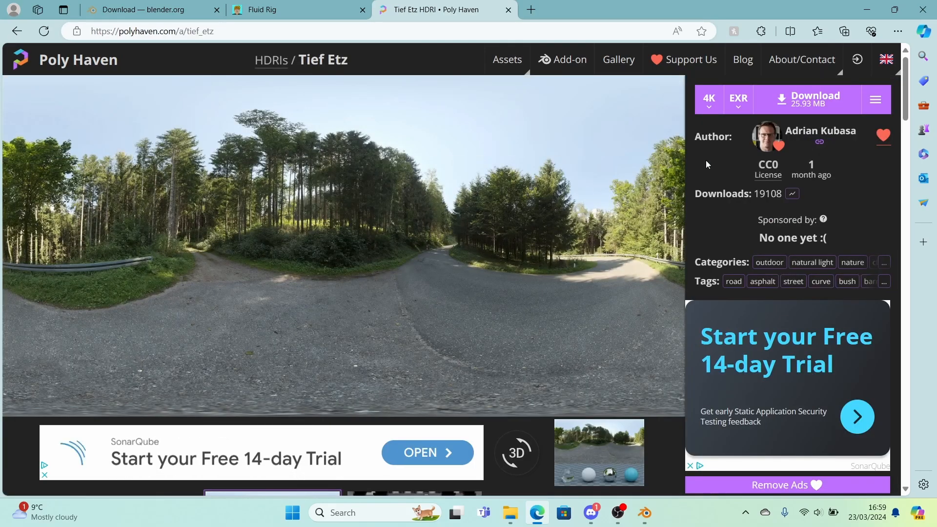
{"action": "left_click", "coordinate": [739, 100]}
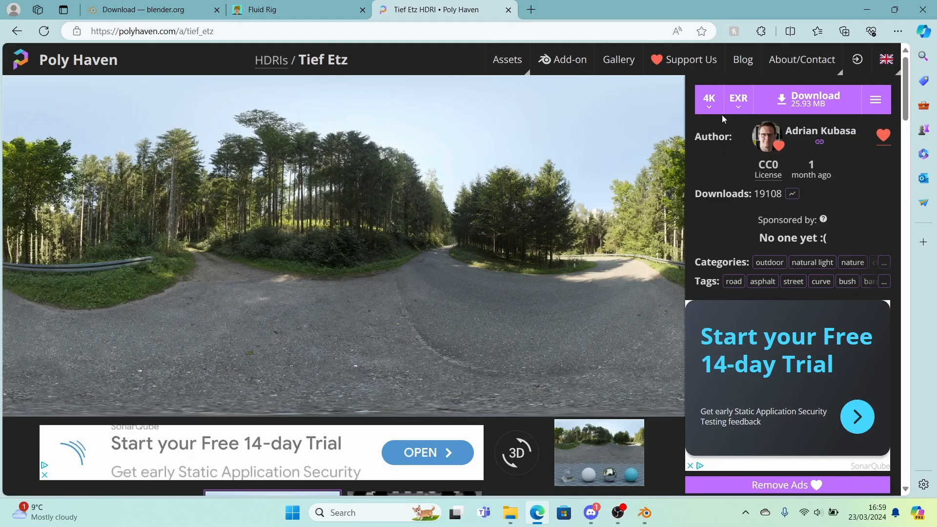
{"action": "mouse_move", "coordinate": [714, 105]}
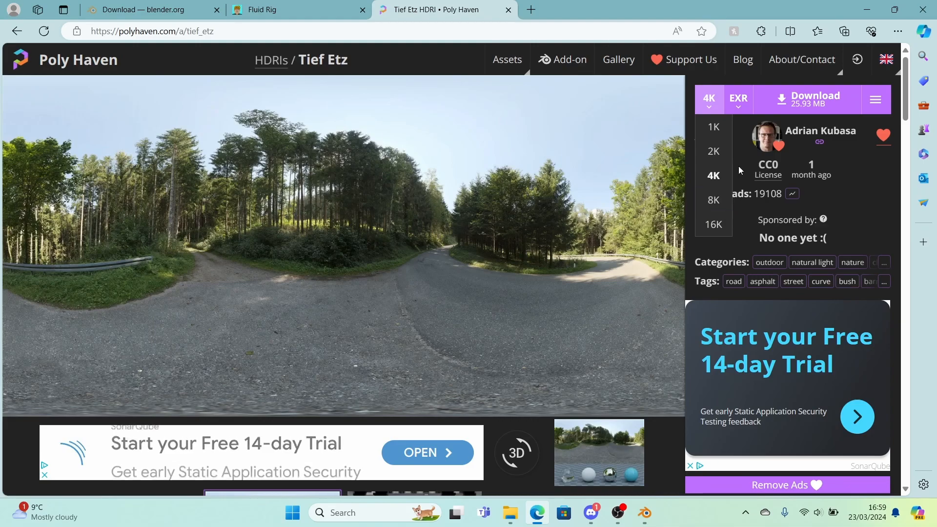
Switch back to Blender and assign an Environment Texture to the World background color.
{"action": "key", "text": "alt+Tab"}
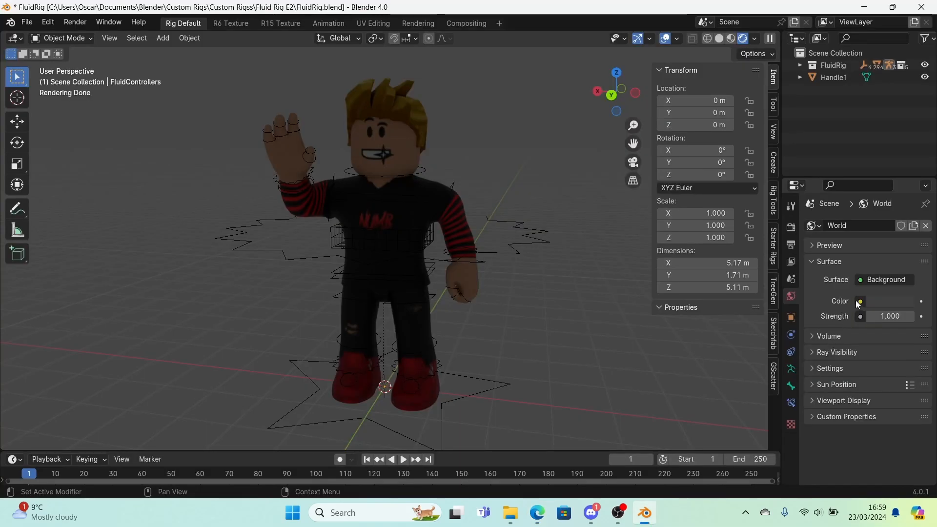
{"action": "left_click", "coordinate": [860, 302]}
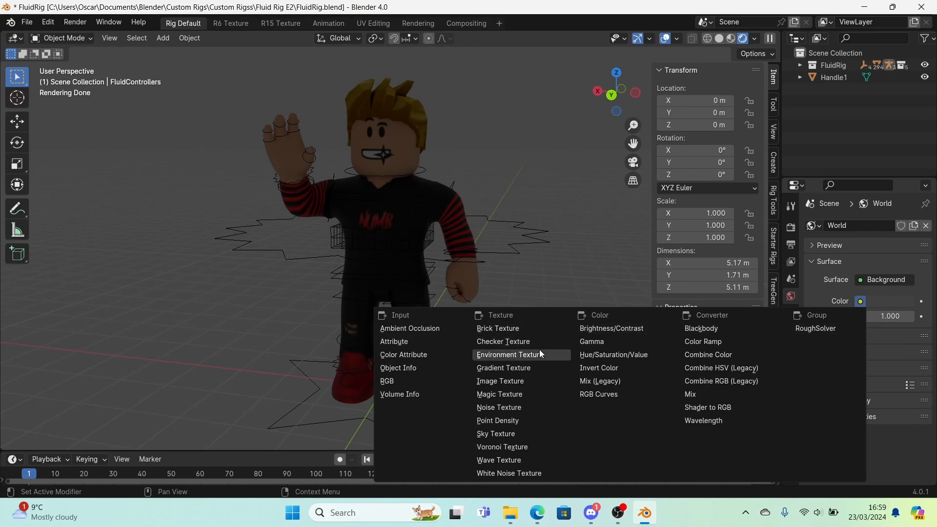
{"action": "left_click", "coordinate": [553, 355]}
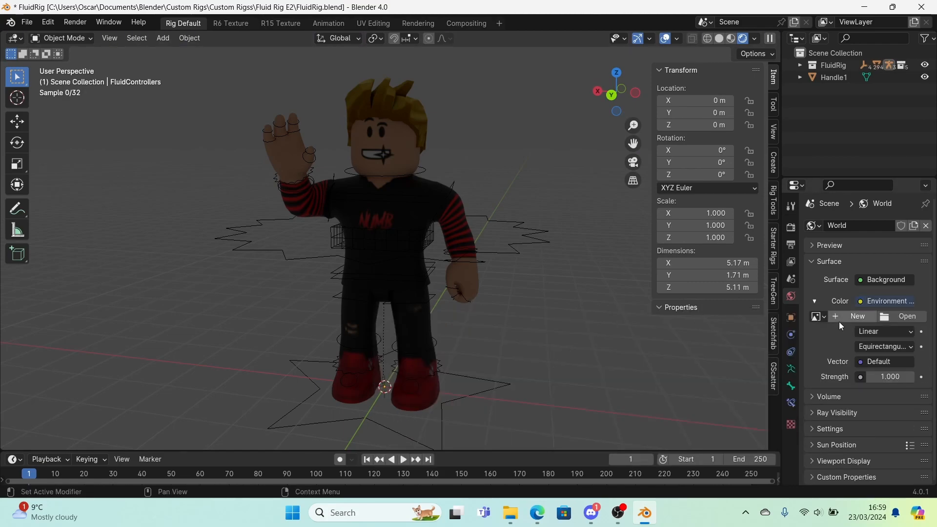
Load the industrial_s...resky_4k.exr image from the Environments folder as the world texture and inspect the lit avatar from several sides.
{"action": "scroll", "coordinate": [435, 226], "scroll_direction": "down", "scroll_amount": 5}
{"action": "scroll", "coordinate": [432, 224], "scroll_direction": "up", "scroll_amount": 4}
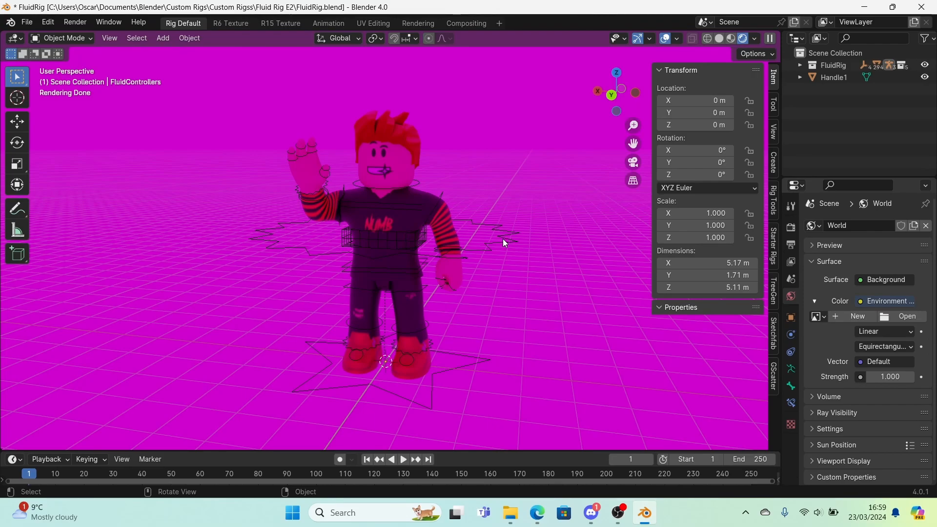
{"action": "middle_click_drag", "start_coordinate": [503, 238], "coordinate": [514, 219]}
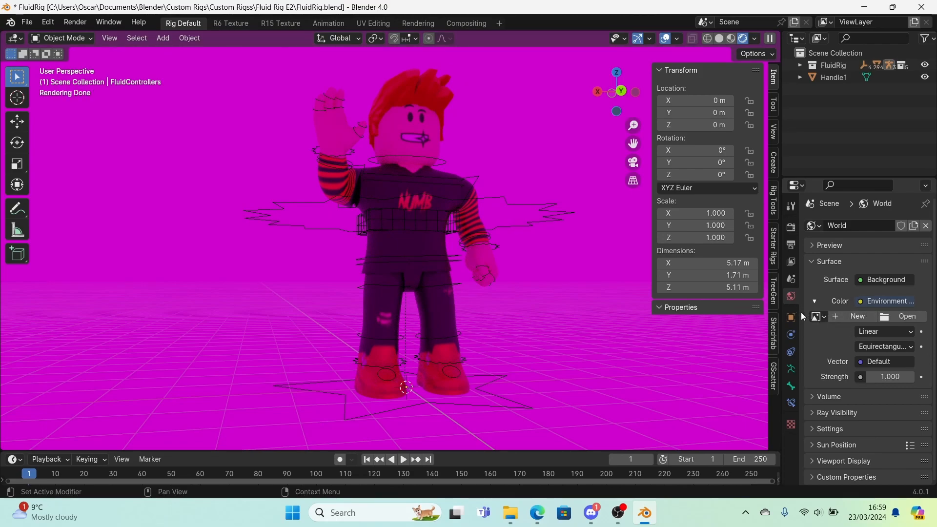
{"action": "left_click", "coordinate": [903, 317]}
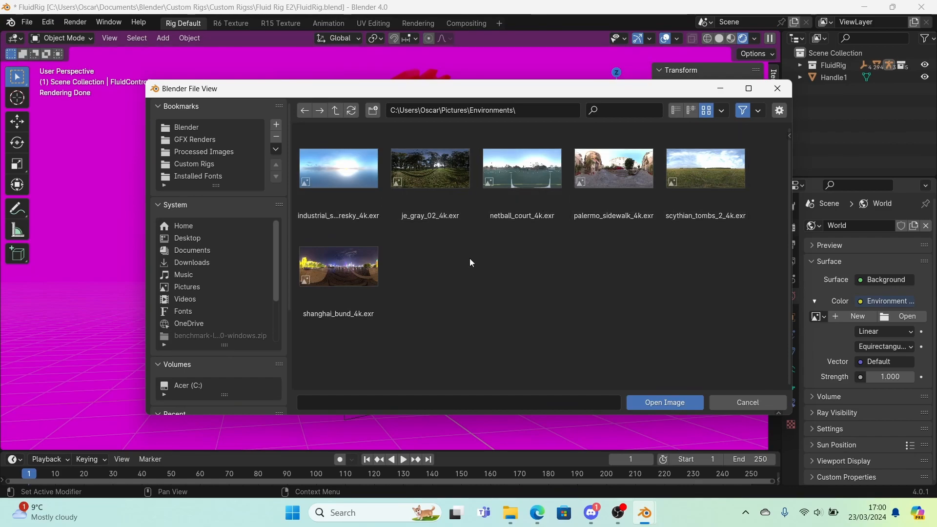
{"action": "double_click", "coordinate": [360, 215]}
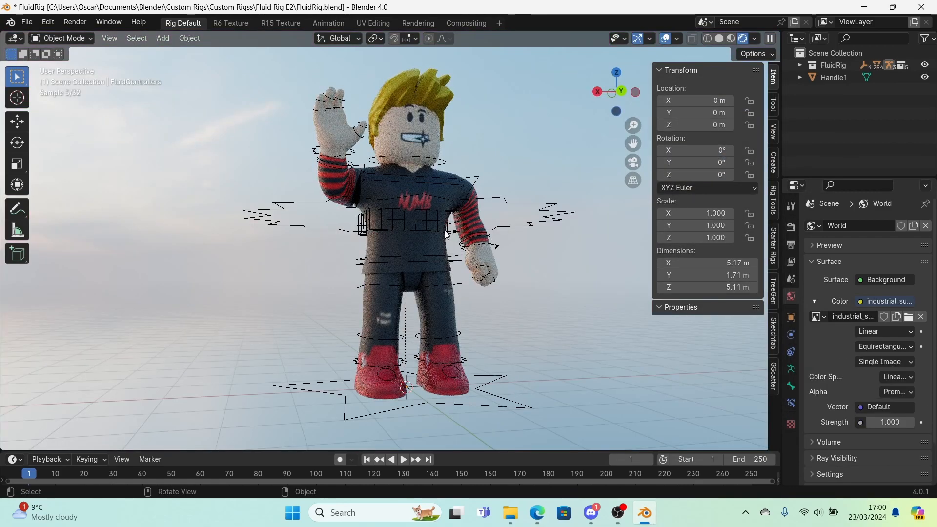
{"action": "middle_click_drag", "start_coordinate": [399, 235], "coordinate": [413, 243]}
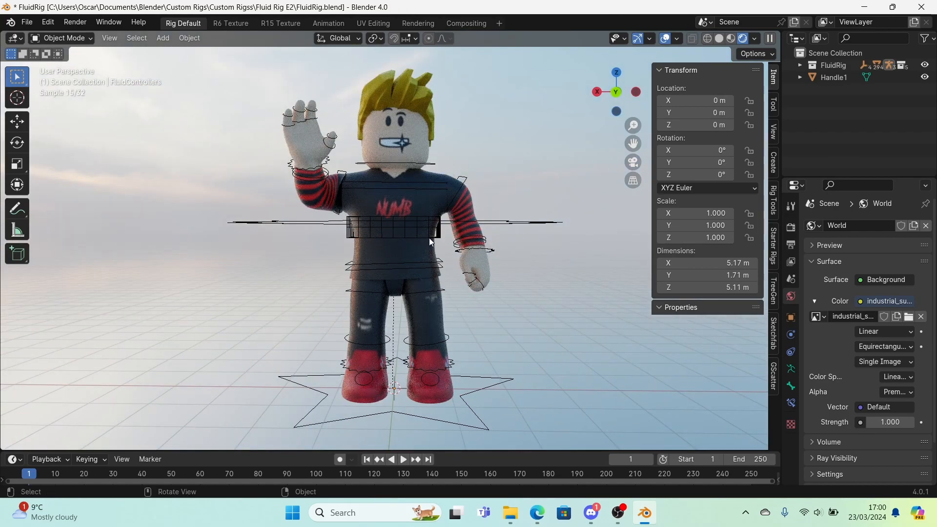
{"action": "middle_click_drag", "start_coordinate": [399, 233], "coordinate": [331, 238]}
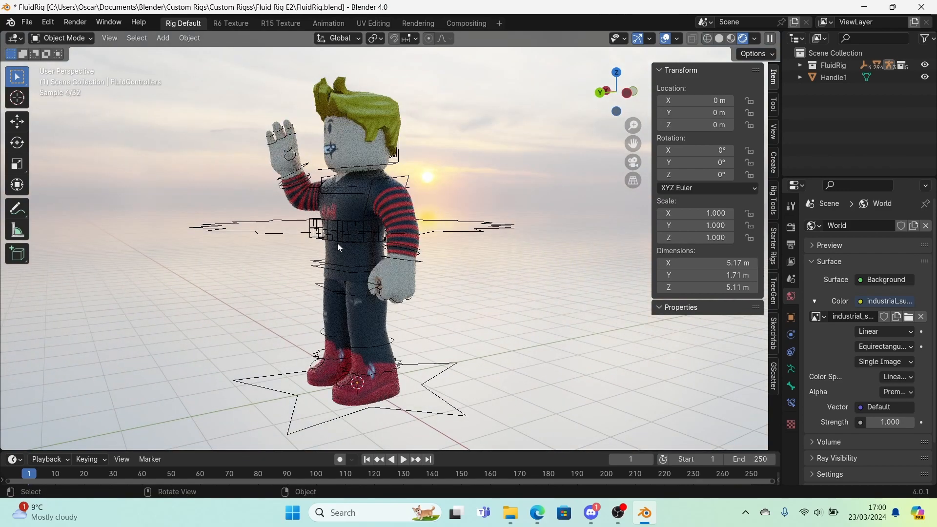
{"action": "scroll", "coordinate": [341, 242], "scroll_direction": "up", "scroll_amount": 1}
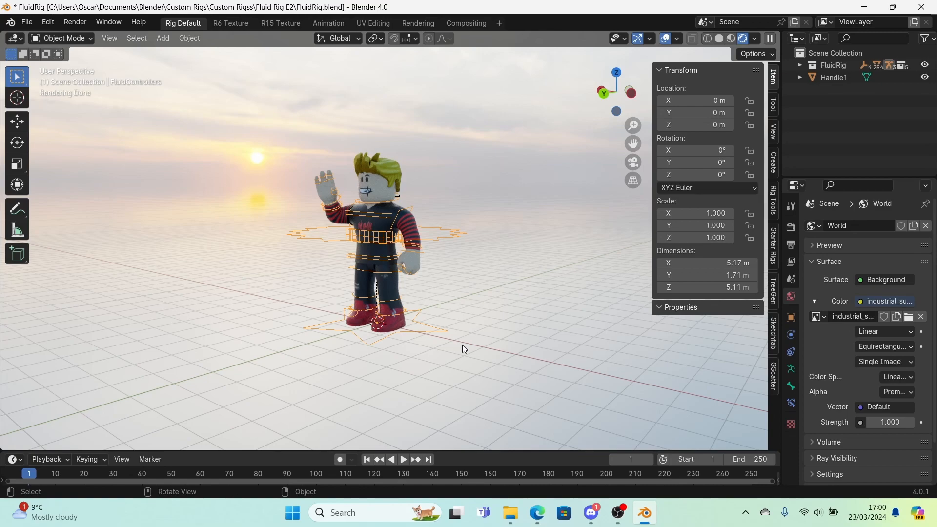
{"action": "key", "text": "r"}
{"action": "right_click", "coordinate": [411, 341]}
{"action": "key", "text": "r"}
{"action": "right_click", "coordinate": [434, 331]}
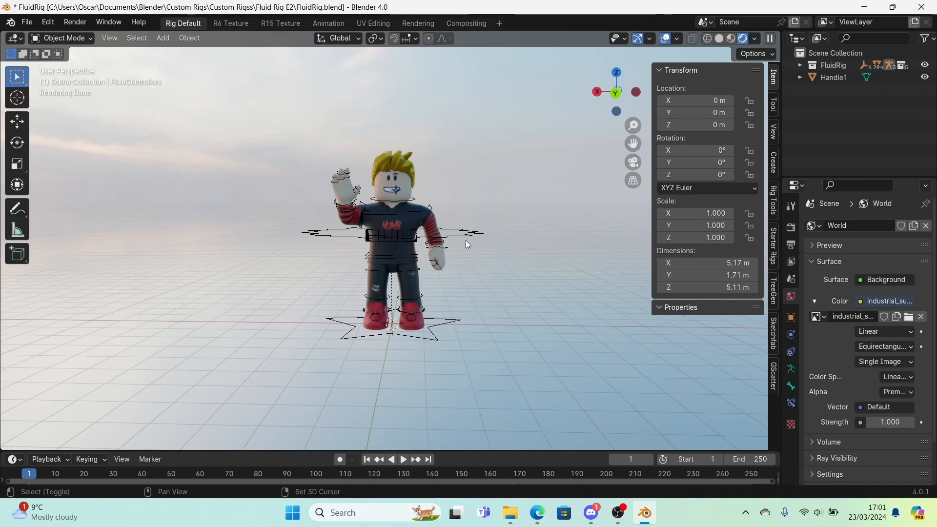
Add a standard camera to the scene and look through it.
{"action": "key", "text": "shift+a"}
{"action": "left_click", "coordinate": [157, 39]}
{"action": "key", "text": "shift+a"}
{"action": "mouse_move", "coordinate": [368, 434]}
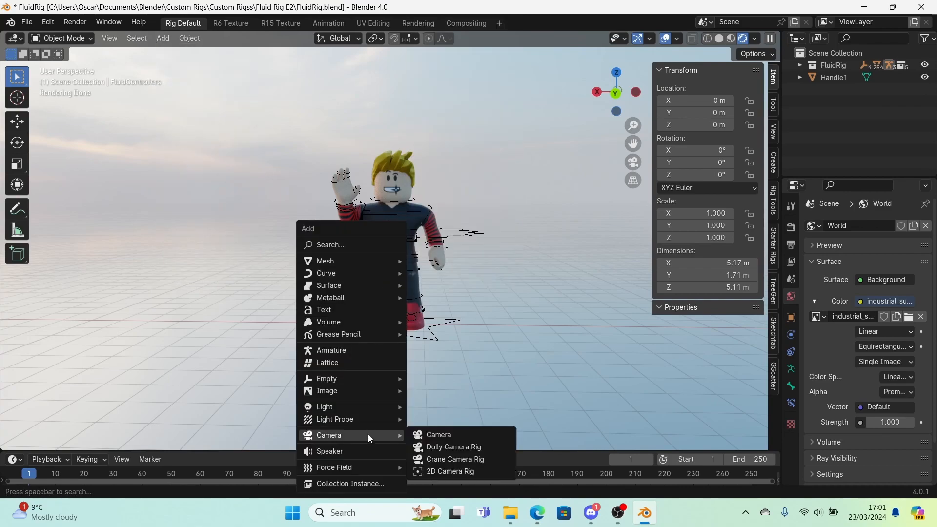
{"action": "left_click", "coordinate": [494, 432]}
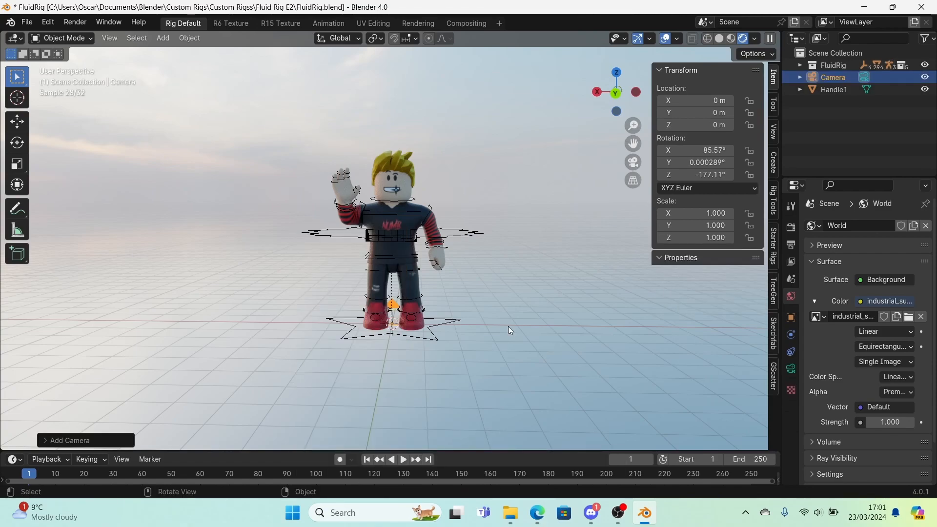
{"action": "left_click", "coordinate": [633, 165]}
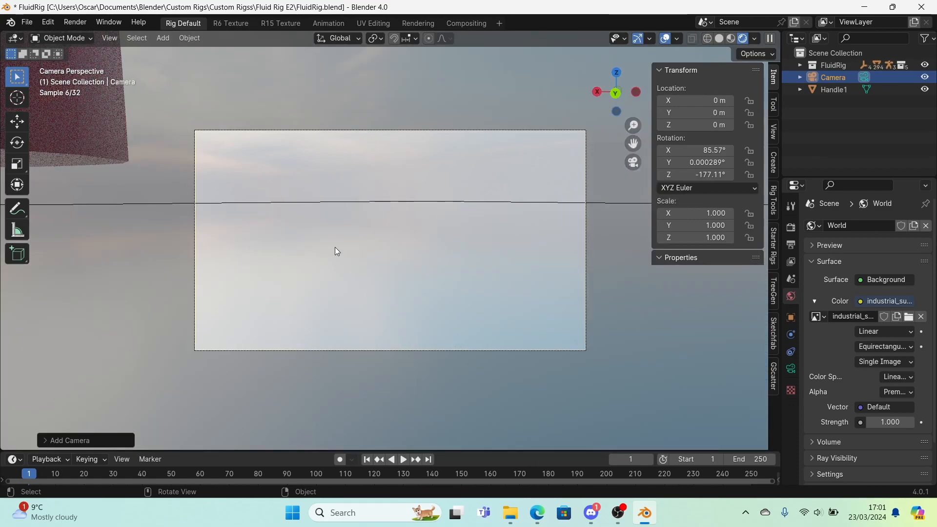
Fly the camera backward and up in front of the avatar to about X -0.73, Y 14.5, Z 6.9 m.
{"action": "key", "text": "shift+grave"}
{"action": "key", "text": "s"}
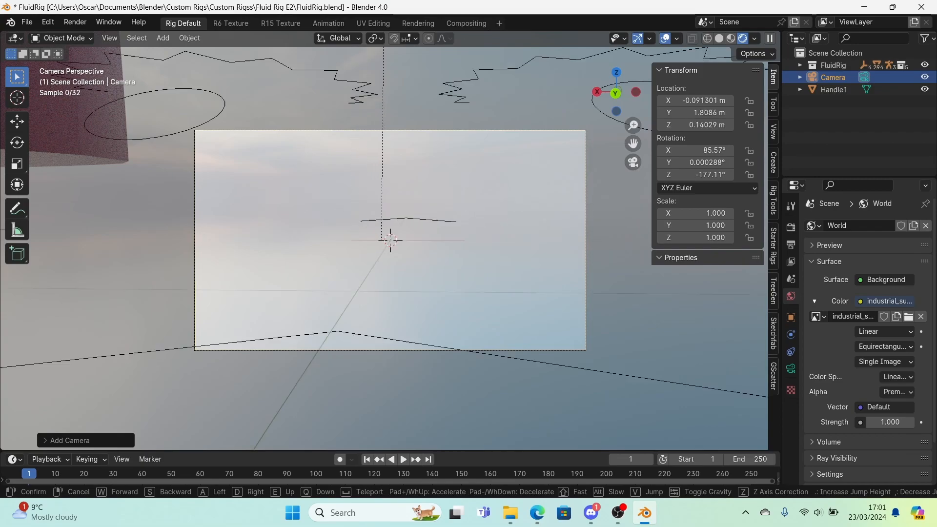
{"action": "key", "text": "e"}
{"action": "key", "text": "q"}
{"action": "left_click", "coordinate": [499, 196]}
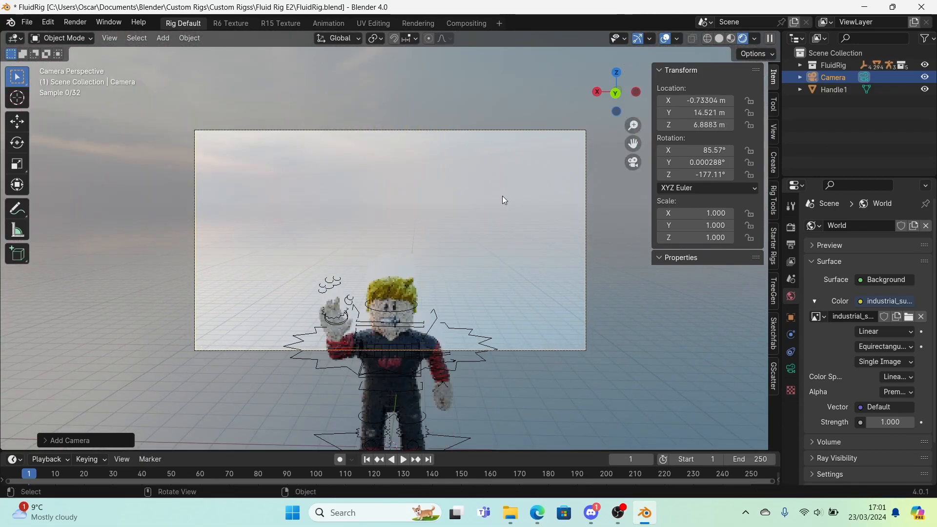
Switch to Material Preview shading and fly the camera to about X -0.8, Y 16.1, Z 2.9 m, framing the whole avatar.
{"action": "left_click", "coordinate": [731, 38]}
{"action": "key", "text": "shift+grave"}
{"action": "key", "text": "w"}
{"action": "key", "text": "q"}
{"action": "key", "text": "w"}
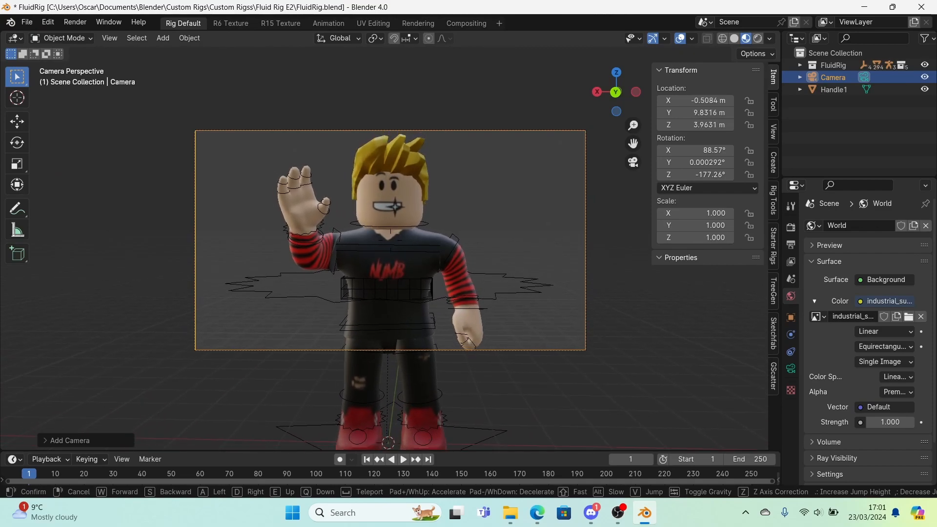
{"action": "key", "text": "s"}
{"action": "key", "text": "q"}
{"action": "key", "text": "s"}
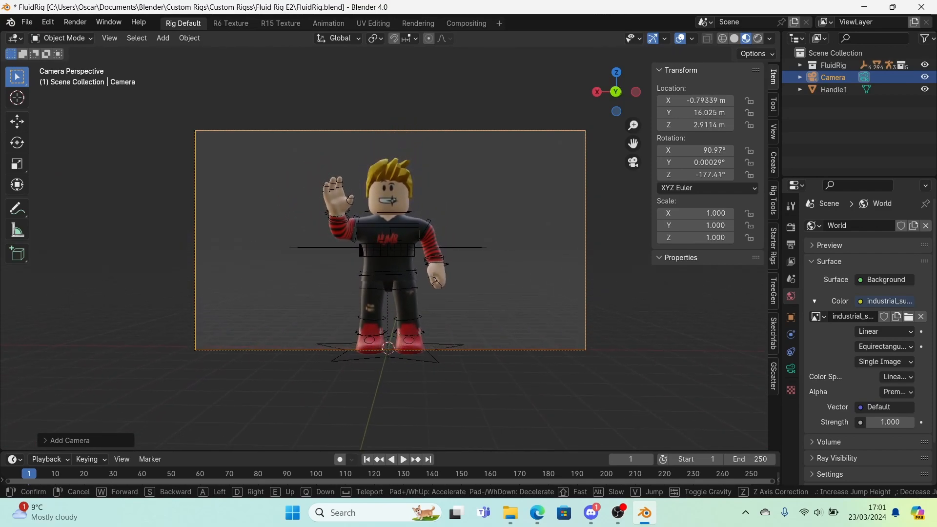
{"action": "left_click", "coordinate": [442, 202]}
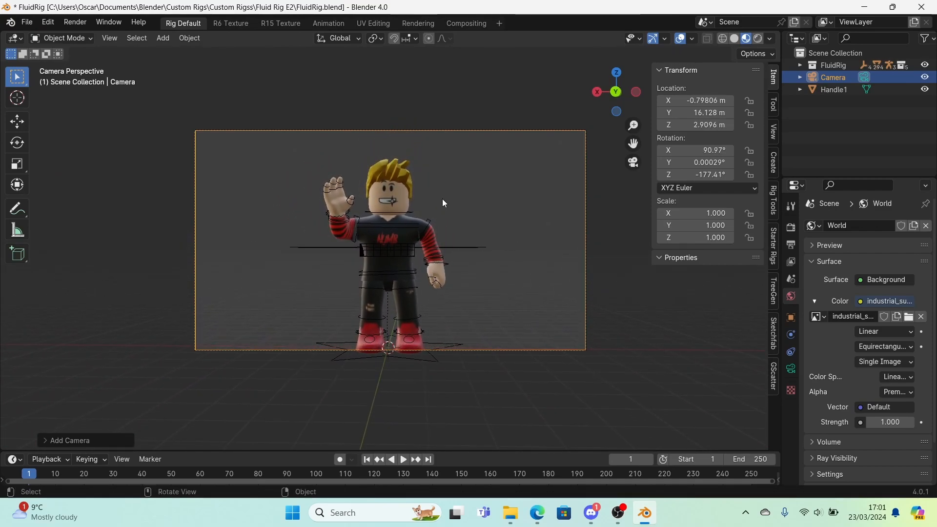
Set the render output resolution to 1000 by 1000 px.
{"action": "left_click", "coordinate": [792, 245]}
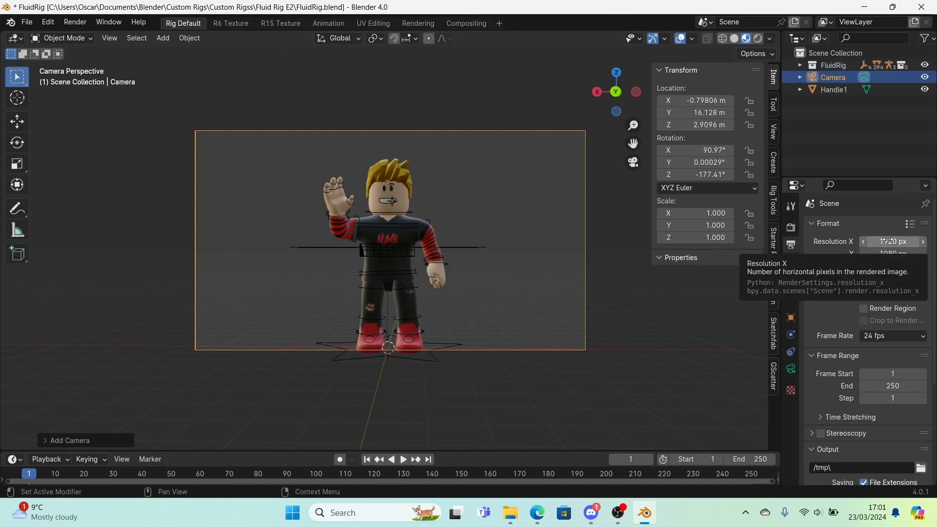
{"action": "left_click", "coordinate": [889, 241]}
{"action": "type", "text": "1000"}
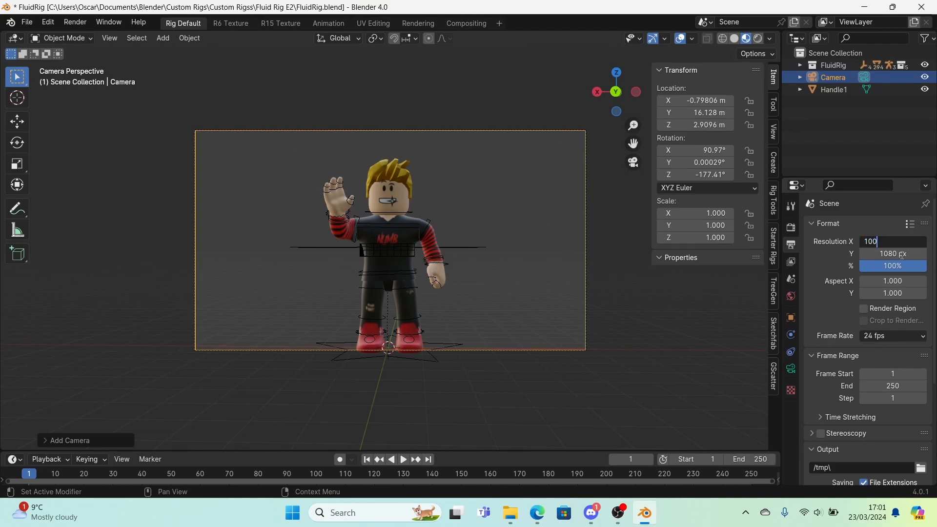
{"action": "key", "text": "Return"}
{"action": "left_click", "coordinate": [900, 254]}
{"action": "type", "text": "1000"}
{"action": "key", "text": "Return"}
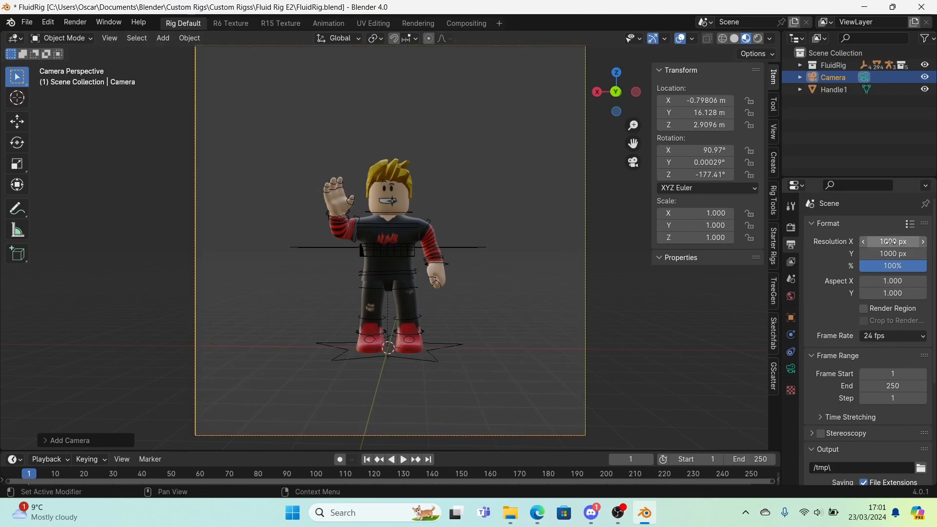
Set both the X and Y output resolution to 1500 px.
{"action": "left_click_drag", "start_coordinate": [892, 242], "coordinate": [868, 259]}
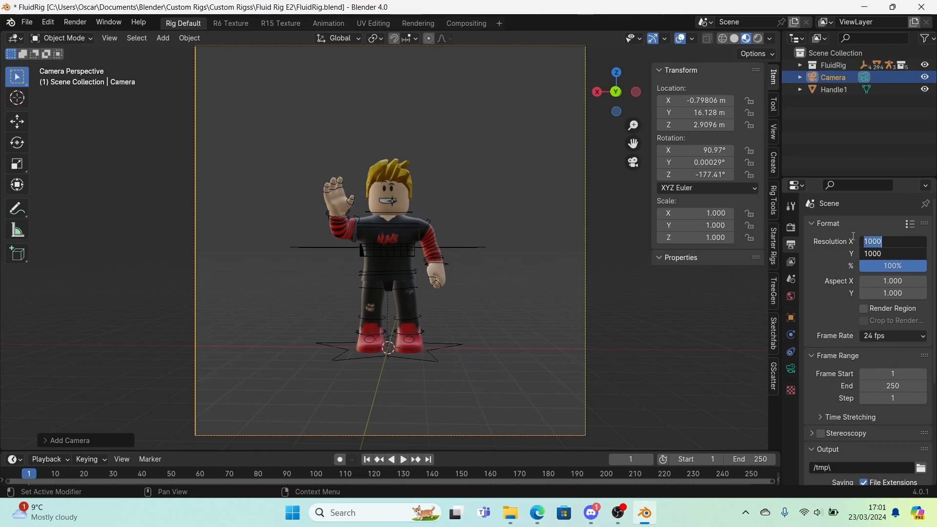
{"action": "type", "text": "1500"}
{"action": "key", "text": "Return"}
Fly the camera forward to about X -0.49, Y 9.3, Z 3.0 m so the avatar fills the square frame.
{"action": "key", "text": "shift+grave"}
{"action": "key", "text": "w"}
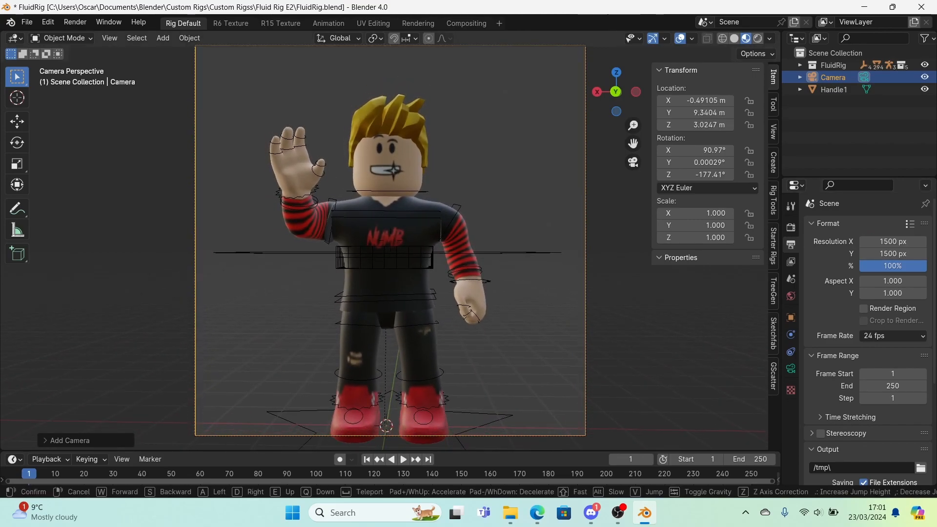
{"action": "left_click", "coordinate": [462, 245]}
{"action": "scroll", "coordinate": [461, 245], "scroll_direction": "down", "scroll_amount": 3}
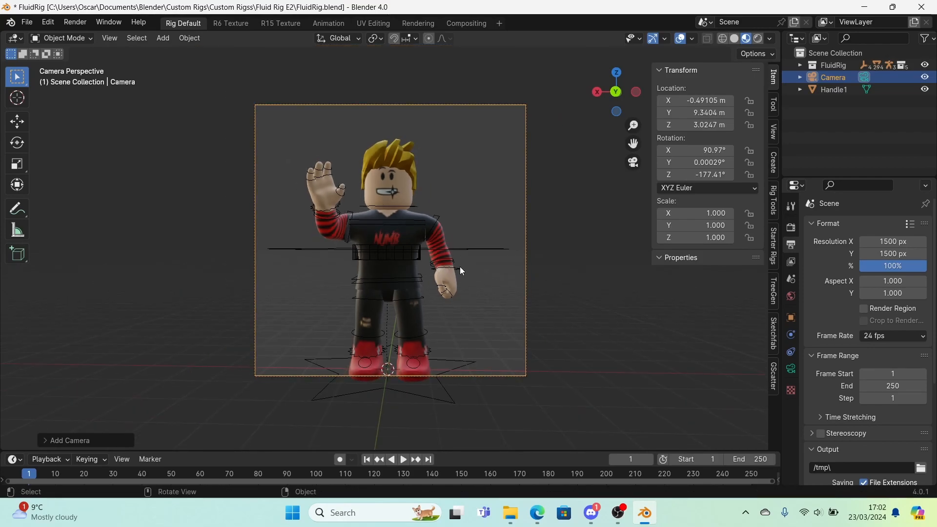
Rotate the avatar's head bone slightly with a trackball rotation in Pose Mode, return to Object Mode and deselect the rig.
{"action": "mouse_move", "coordinate": [370, 248]}
{"action": "middle_mouse_down"}
{"action": "mouse_move", "coordinate": [400, 253]}
{"action": "mouse_move", "coordinate": [364, 251]}
{"action": "middle_mouse_up"}
{"action": "key", "text": "KP_0"}
{"action": "left_click", "coordinate": [365, 251]}
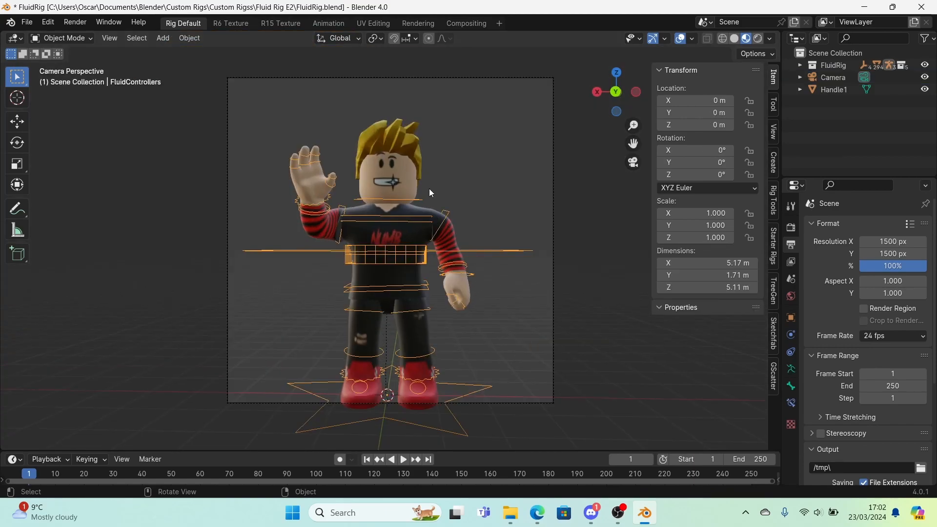
{"action": "key", "text": "ctrl+Tab"}
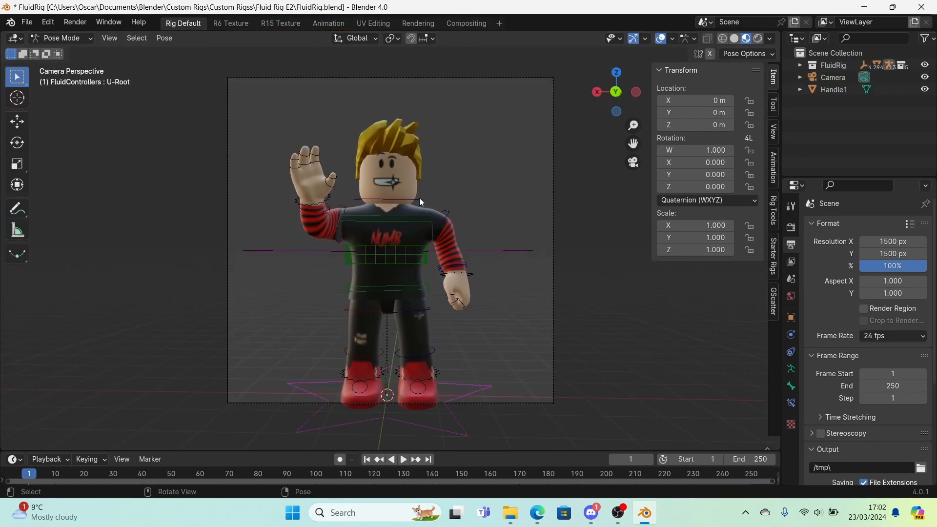
{"action": "left_click", "coordinate": [420, 197]}
{"action": "scroll", "coordinate": [420, 198], "scroll_direction": "up", "scroll_amount": 3}
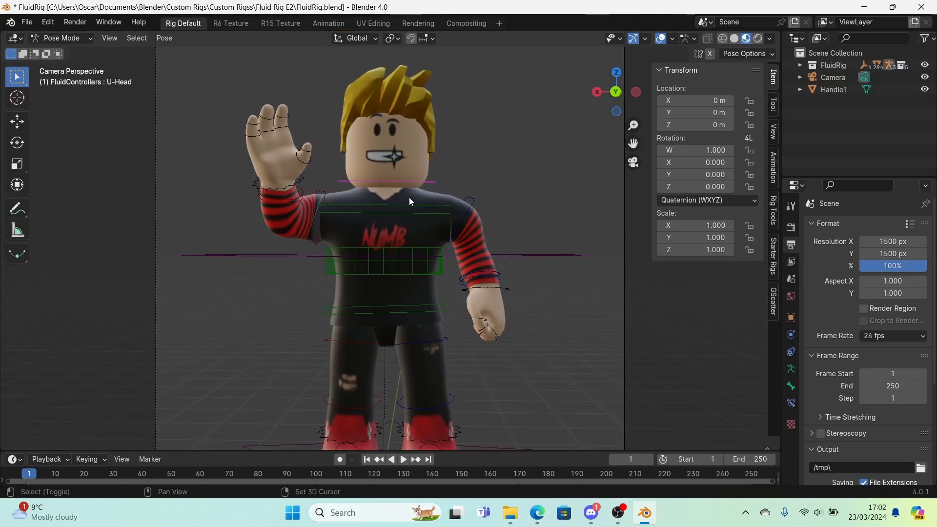
{"action": "middle_click_drag", "start_coordinate": [409, 201], "coordinate": [398, 225], "text": "shift"}
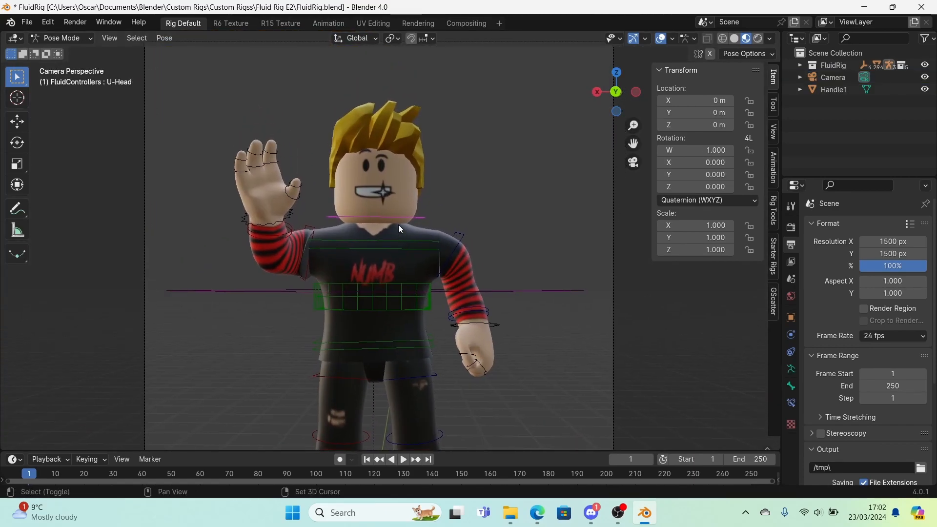
{"action": "key", "text": "r"}
{"action": "key", "text": "r"}
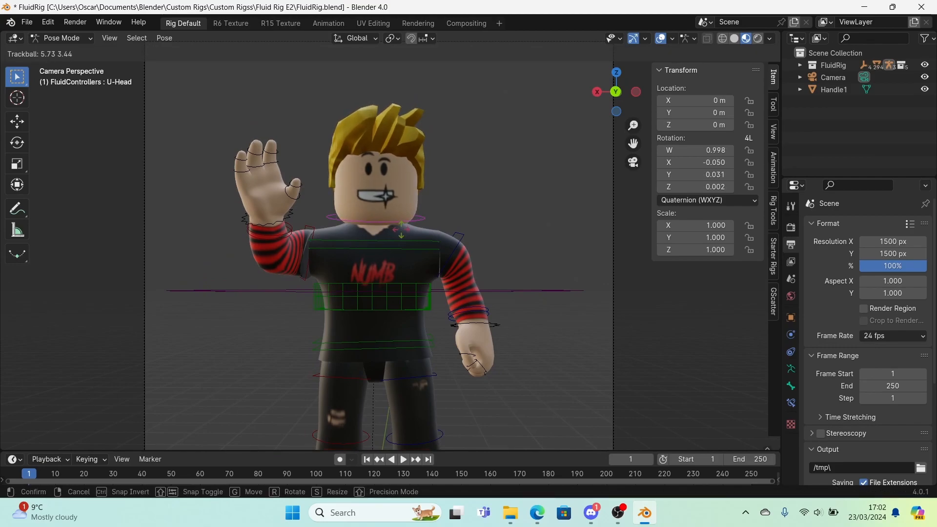
{"action": "left_click", "coordinate": [401, 230]}
{"action": "scroll", "coordinate": [428, 219], "scroll_direction": "down", "scroll_amount": 3}
{"action": "key", "text": "ctrl+Tab"}
{"action": "left_click", "coordinate": [469, 212]}
Check the framing in camera view, switch to Rendered shading and hide the viewport overlays.
{"action": "scroll", "coordinate": [496, 181], "scroll_direction": "up", "scroll_amount": 4}
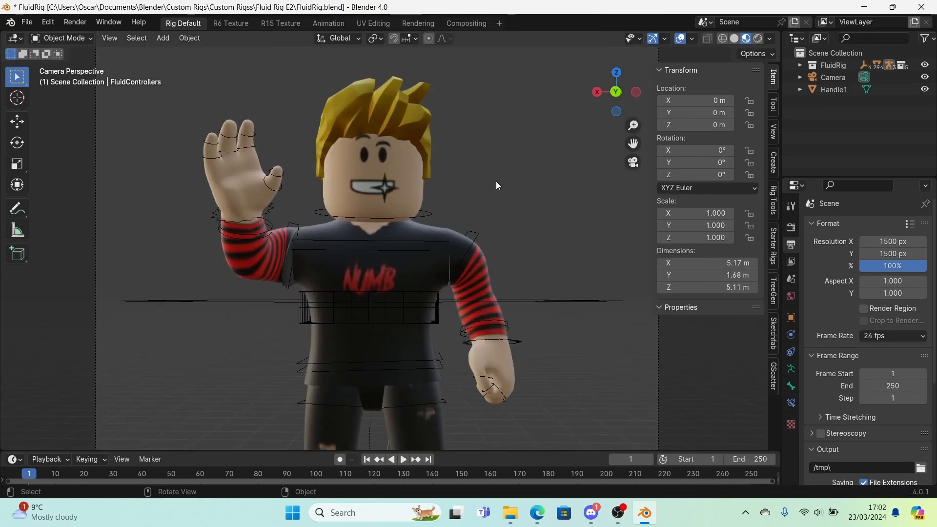
{"action": "scroll", "coordinate": [496, 183], "scroll_direction": "down", "scroll_amount": 5}
{"action": "scroll", "coordinate": [496, 181], "scroll_direction": "up", "scroll_amount": 4}
{"action": "scroll", "coordinate": [497, 179], "scroll_direction": "down", "scroll_amount": 2}
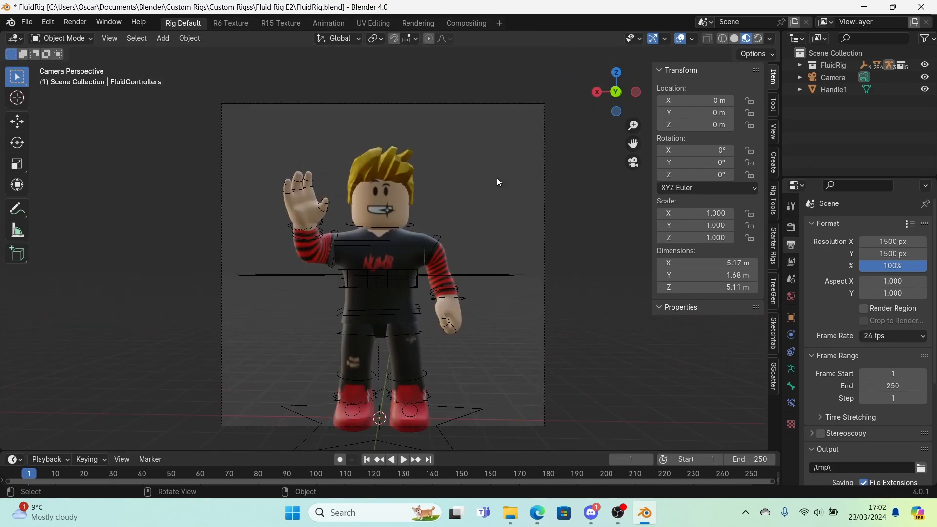
{"action": "scroll", "coordinate": [497, 178], "scroll_direction": "down", "scroll_amount": 1}
{"action": "scroll", "coordinate": [503, 170], "scroll_direction": "up", "scroll_amount": 2}
{"action": "scroll", "coordinate": [610, 105], "scroll_direction": "down", "scroll_amount": 2}
{"action": "left_click", "coordinate": [758, 38]}
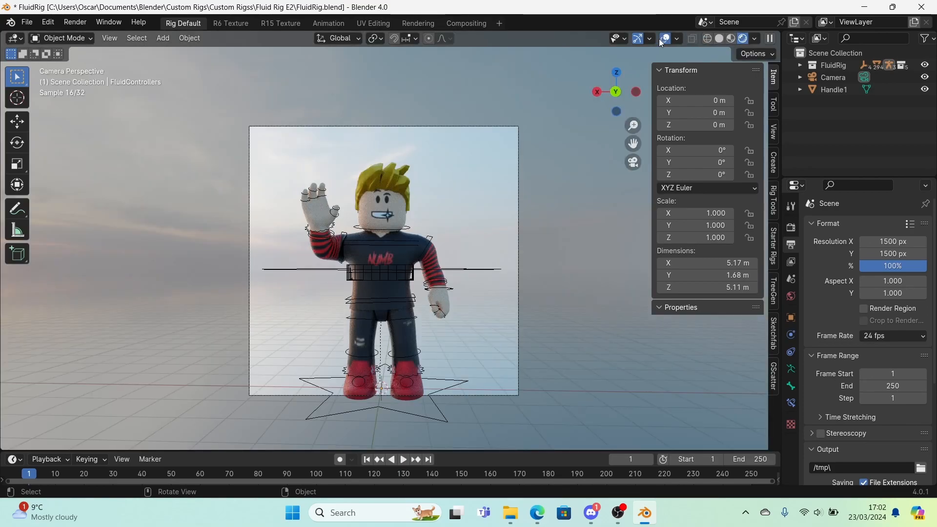
{"action": "left_click", "coordinate": [667, 40]}
In Material Preview, fly the camera lower and angle it up at the avatar, at about X -0.46, Y 8.6, Z 1.3 m.
{"action": "key", "text": "shift+grave"}
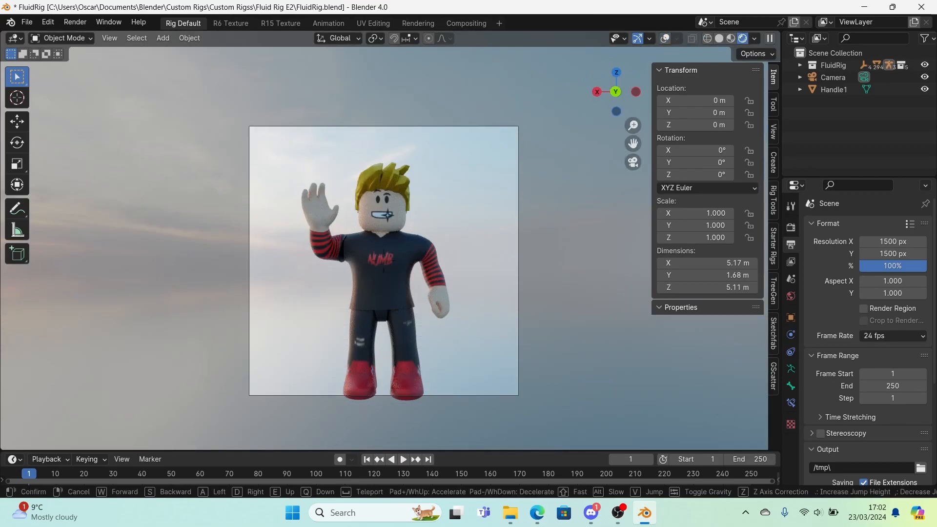
{"action": "key", "text": "Return"}
{"action": "left_click", "coordinate": [734, 39]}
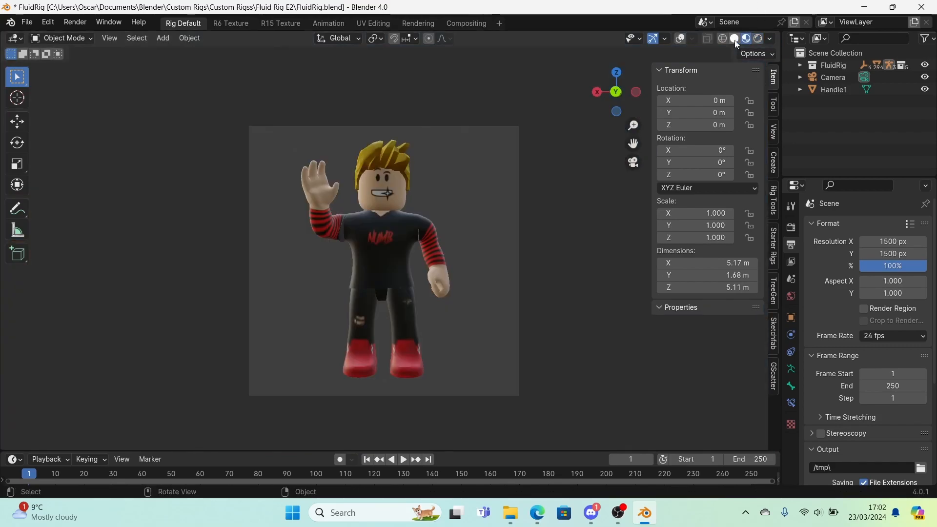
{"action": "key", "text": "shift+grave"}
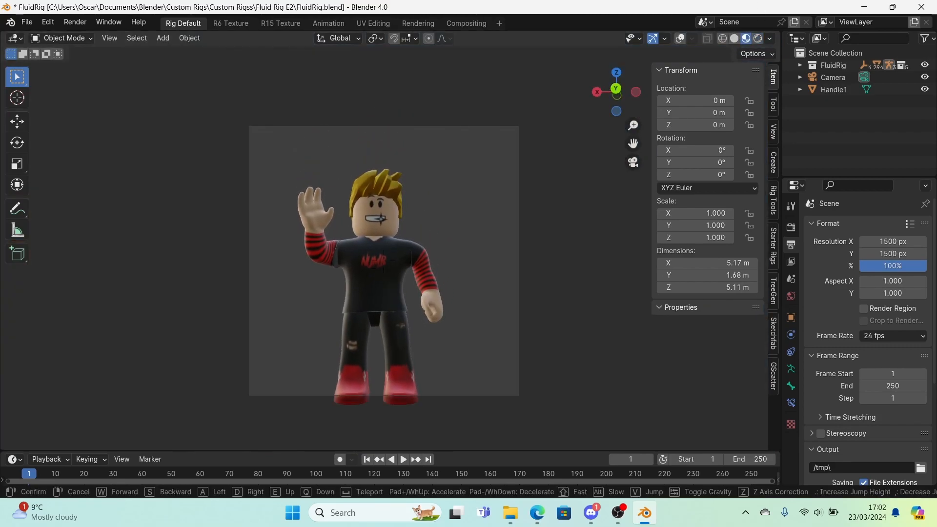
{"action": "key", "text": "s"}
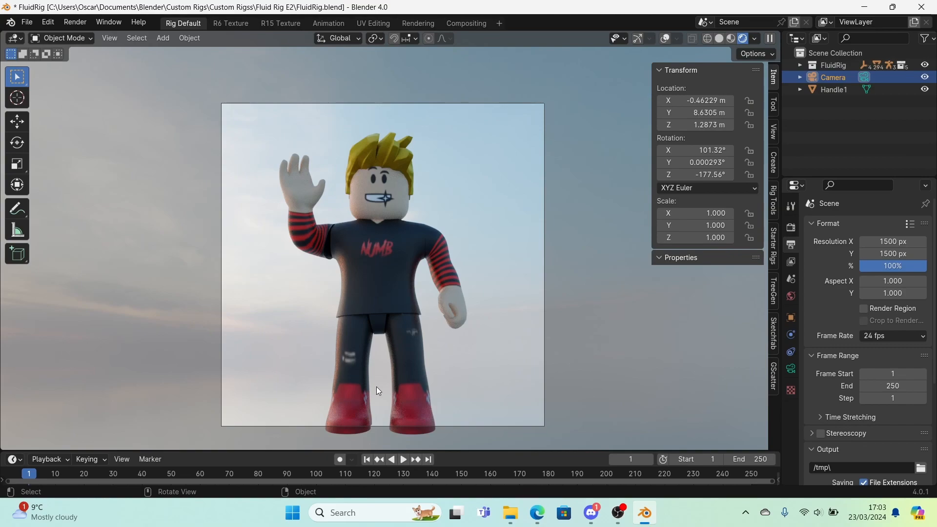
Enable the transparent film background in the render settings and check the output file format.
{"action": "left_click", "coordinate": [791, 228]}
{"action": "scroll", "coordinate": [833, 291], "scroll_direction": "down", "scroll_amount": 10}
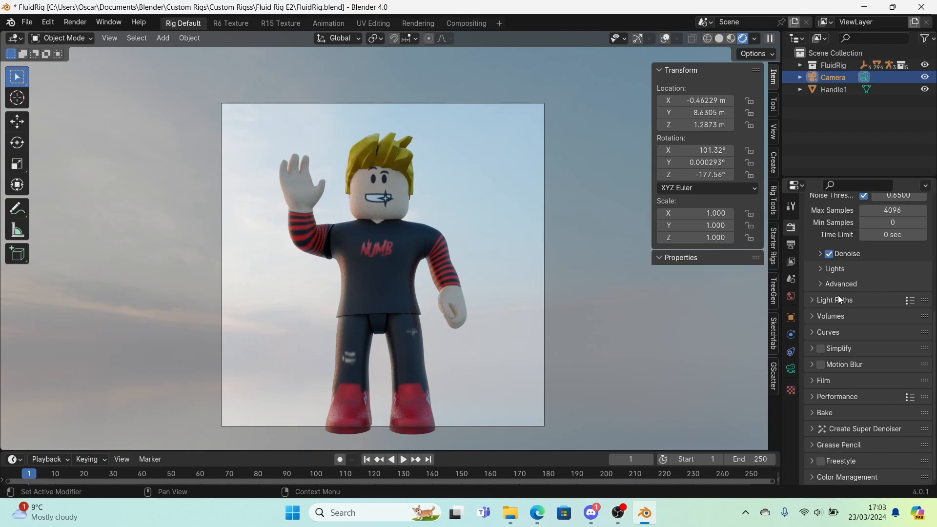
{"action": "left_click", "coordinate": [856, 381]}
{"action": "scroll", "coordinate": [853, 377], "scroll_direction": "down", "scroll_amount": 3}
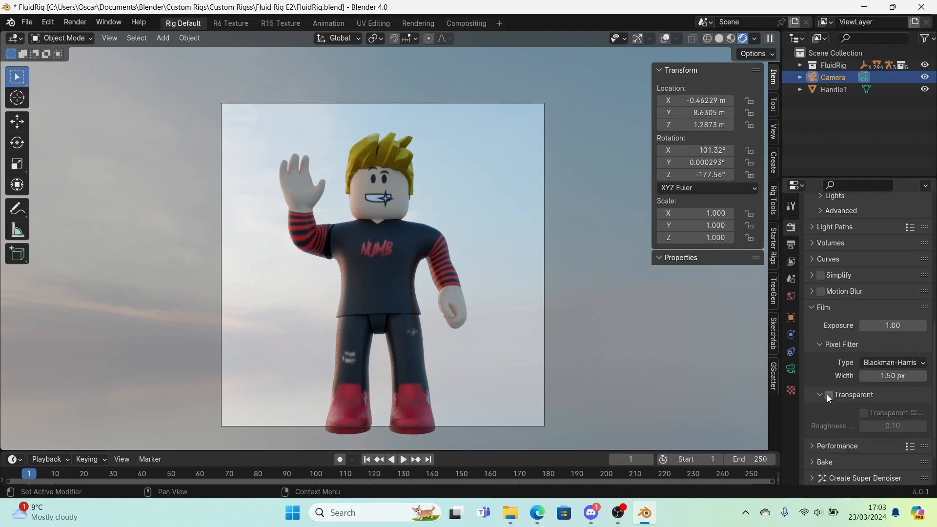
{"action": "left_click", "coordinate": [830, 395]}
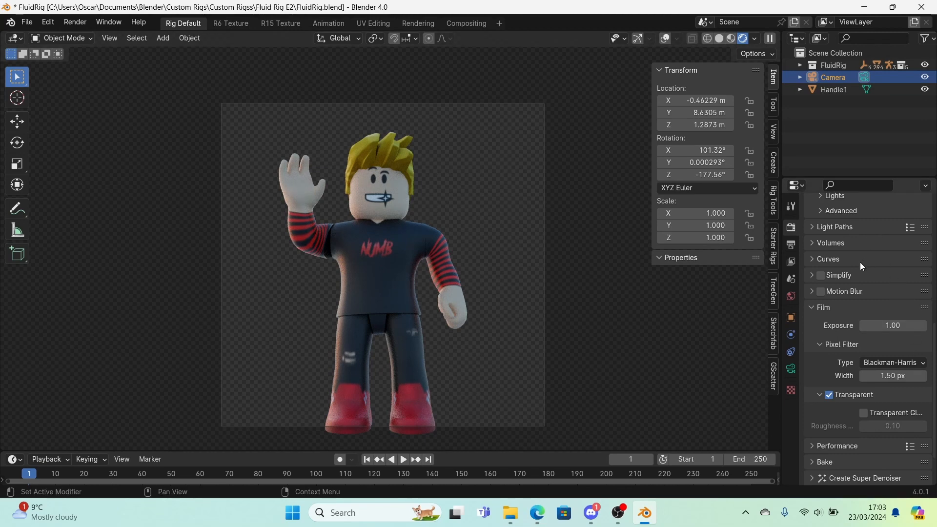
{"action": "left_click", "coordinate": [791, 245]}
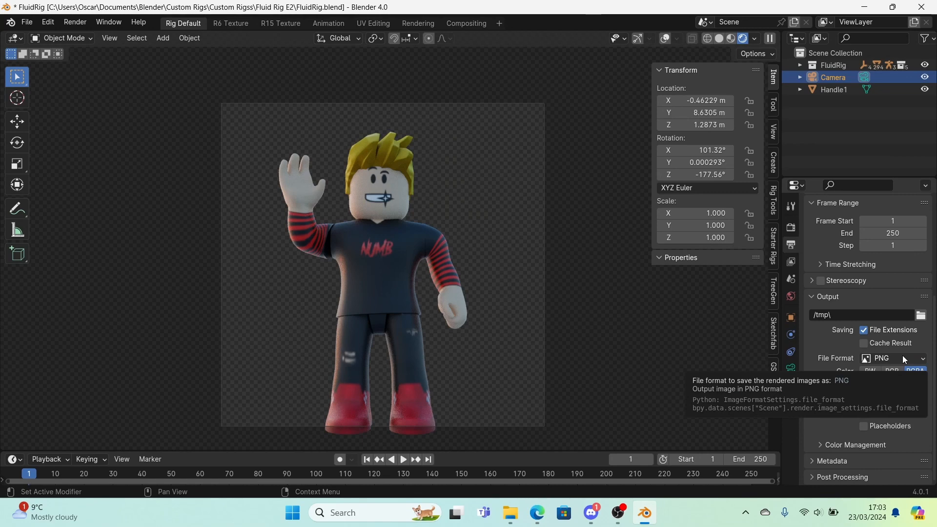
Set the view transform in the render's color management to AgX.
{"action": "left_click", "coordinate": [791, 227]}
{"action": "scroll", "coordinate": [853, 371], "scroll_direction": "down", "scroll_amount": 3}
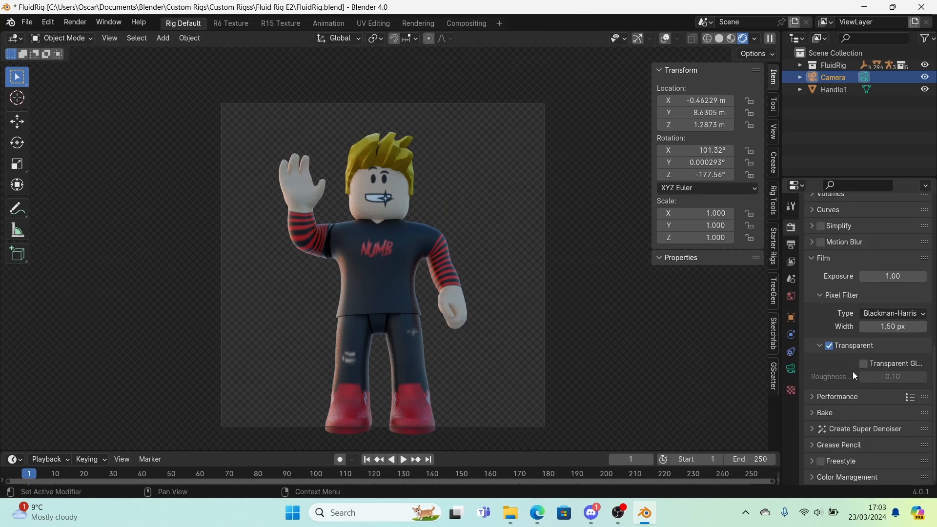
{"action": "left_click", "coordinate": [848, 476]}
{"action": "scroll", "coordinate": [848, 476], "scroll_direction": "down", "scroll_amount": 5}
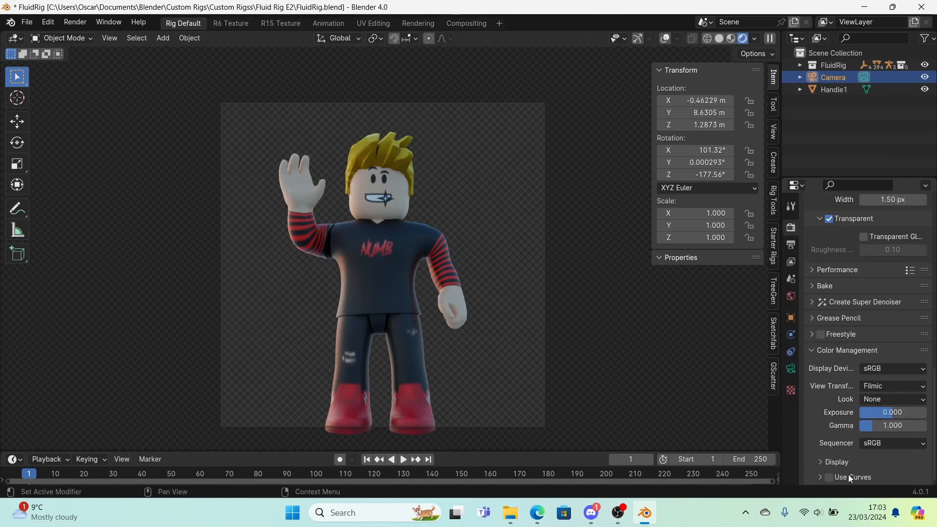
{"action": "left_click", "coordinate": [877, 388]}
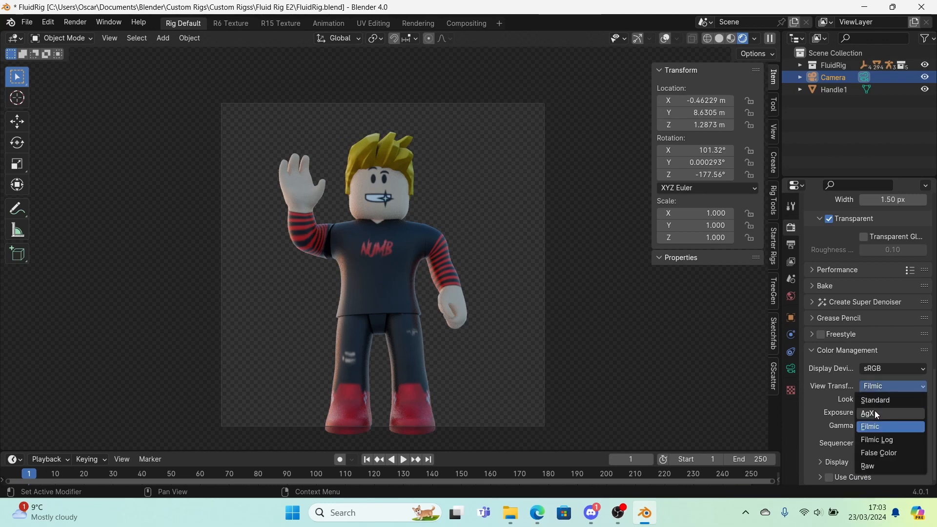
{"action": "left_click", "coordinate": [875, 411]}
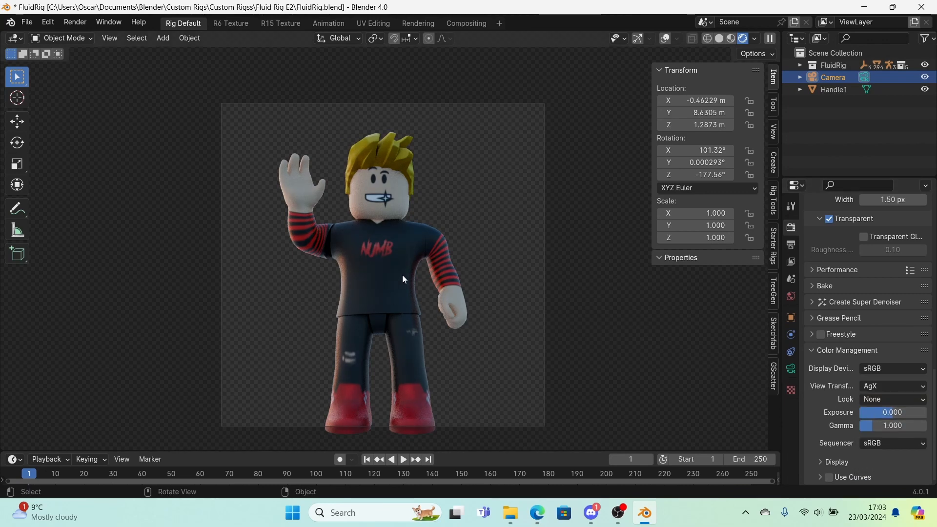
Compare the Filmic and AgX view transforms on a close-up of the avatar, ending on AgX.
{"action": "scroll", "coordinate": [429, 279], "scroll_direction": "up", "scroll_amount": 6}
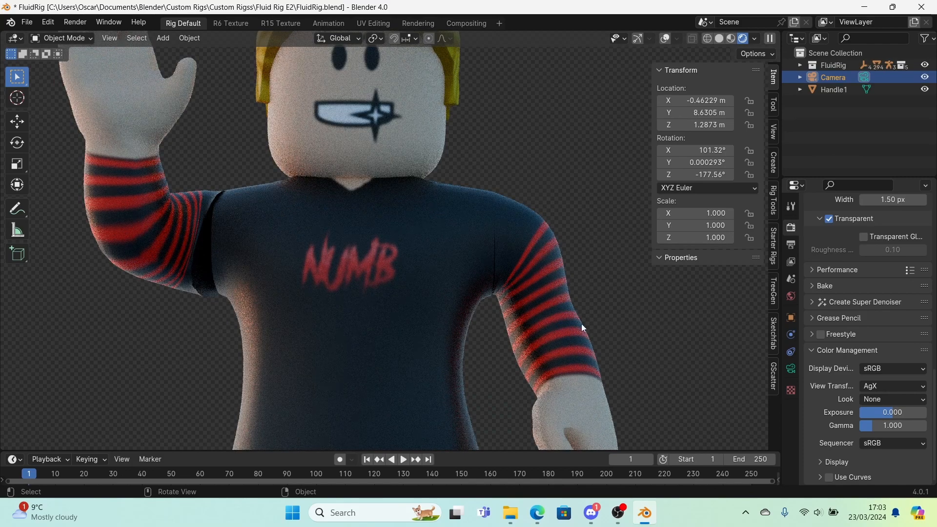
{"action": "left_click", "coordinate": [884, 385]}
{"action": "left_click", "coordinate": [883, 427]}
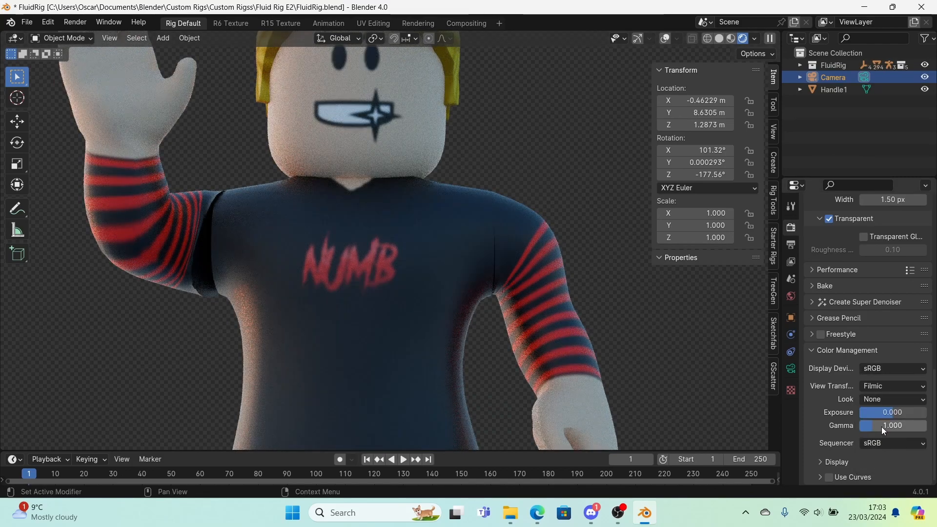
{"action": "left_click", "coordinate": [870, 386]}
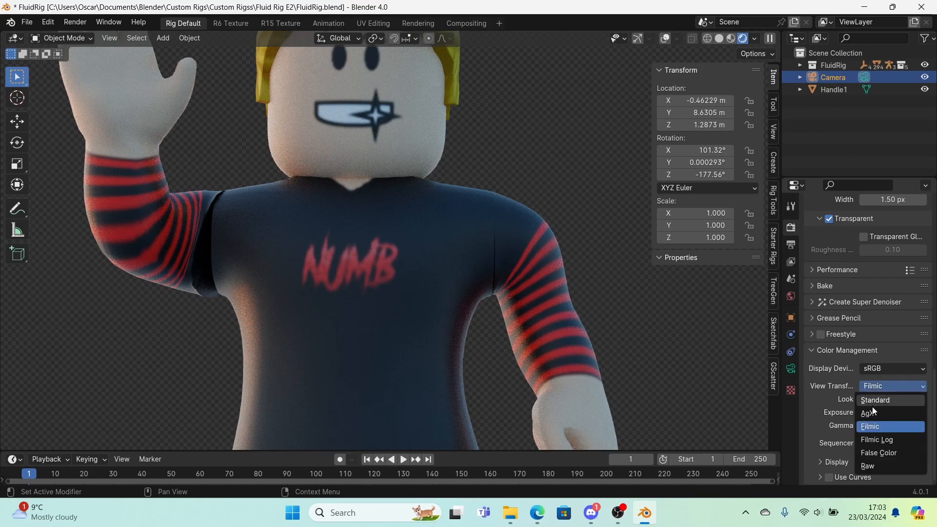
{"action": "left_click", "coordinate": [872, 413]}
{"action": "scroll", "coordinate": [621, 301], "scroll_direction": "down", "scroll_amount": 5}
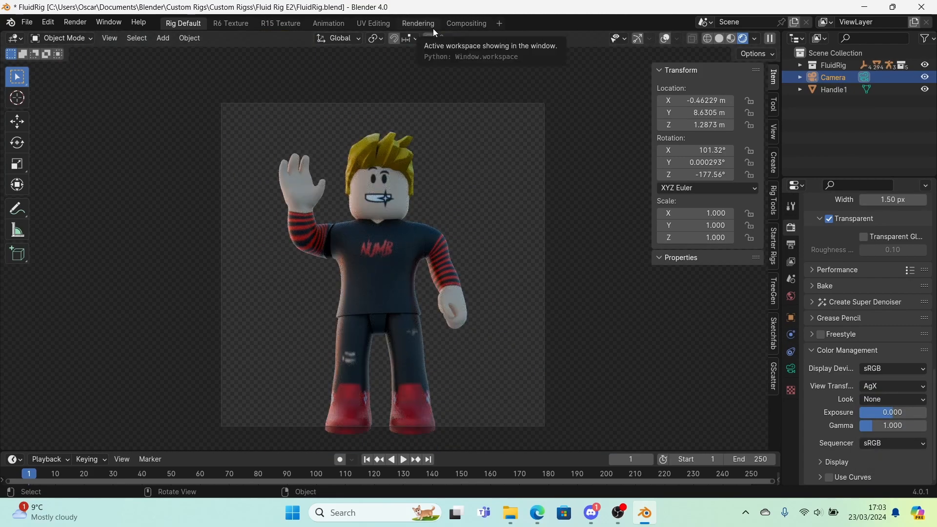
Switch to the Rendering workspace and render the current frame as a still image.
{"action": "left_click", "coordinate": [84, 21]}
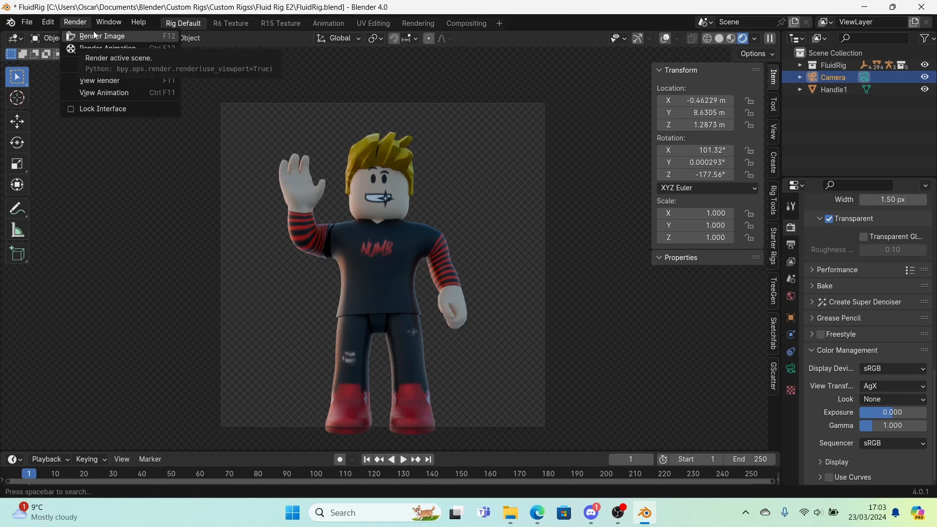
{"action": "left_click", "coordinate": [422, 23]}
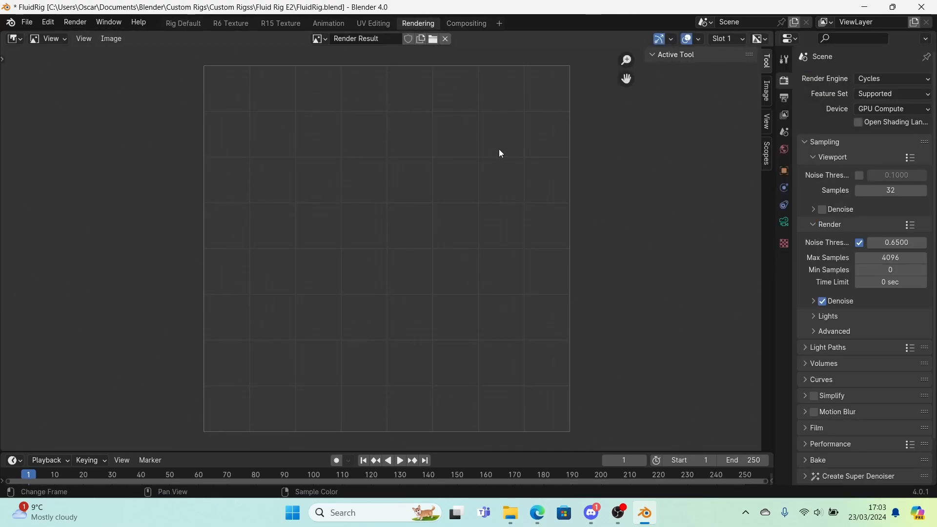
{"action": "key", "text": "F12"}
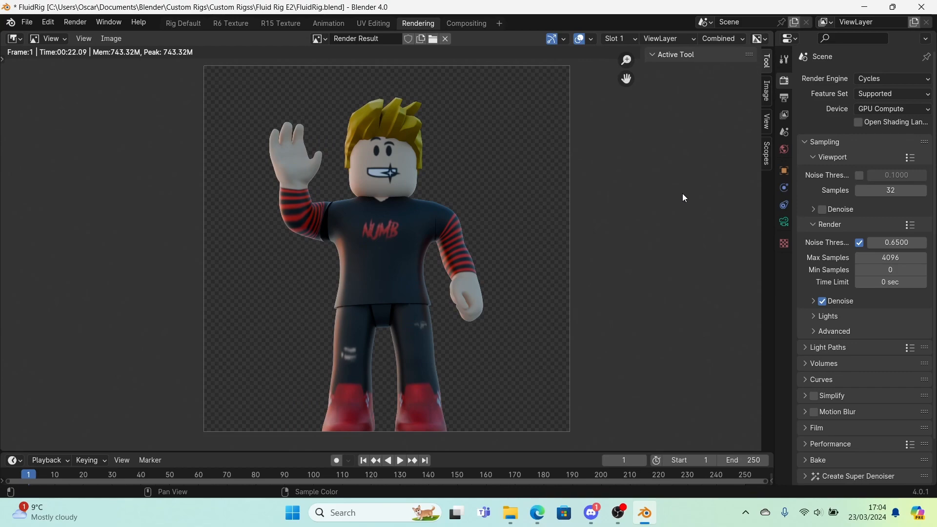
Examine the rendered avatar's face, waving hand, clothing and overall framing, and look at the options for saving the image.
{"action": "scroll", "coordinate": [517, 292], "scroll_direction": "up", "scroll_amount": 5}
{"action": "scroll", "coordinate": [423, 265], "scroll_direction": "down", "scroll_amount": 5}
{"action": "scroll", "coordinate": [423, 264], "scroll_direction": "up", "scroll_amount": 3}
{"action": "scroll", "coordinate": [423, 266], "scroll_direction": "down", "scroll_amount": 3}
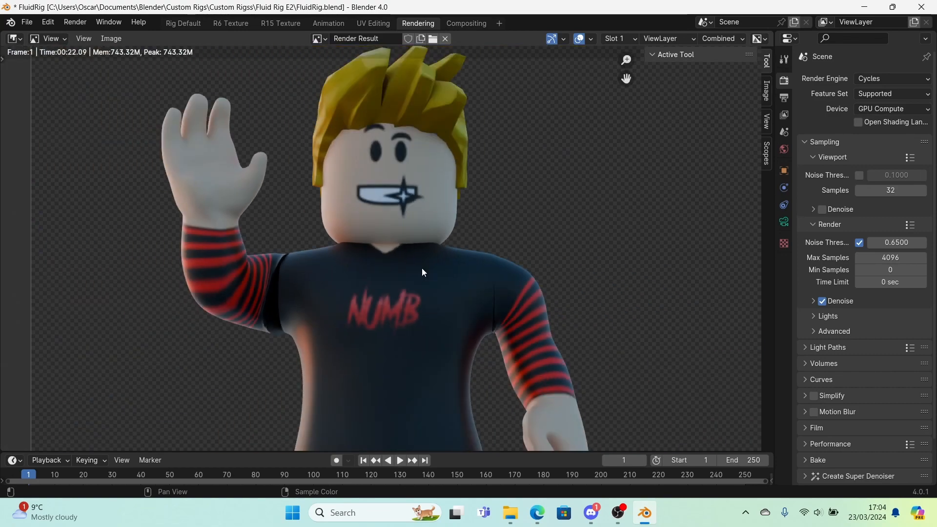
{"action": "scroll", "coordinate": [422, 268], "scroll_direction": "down", "scroll_amount": 4}
{"action": "middle_click_drag", "start_coordinate": [413, 260], "coordinate": [414, 217]}
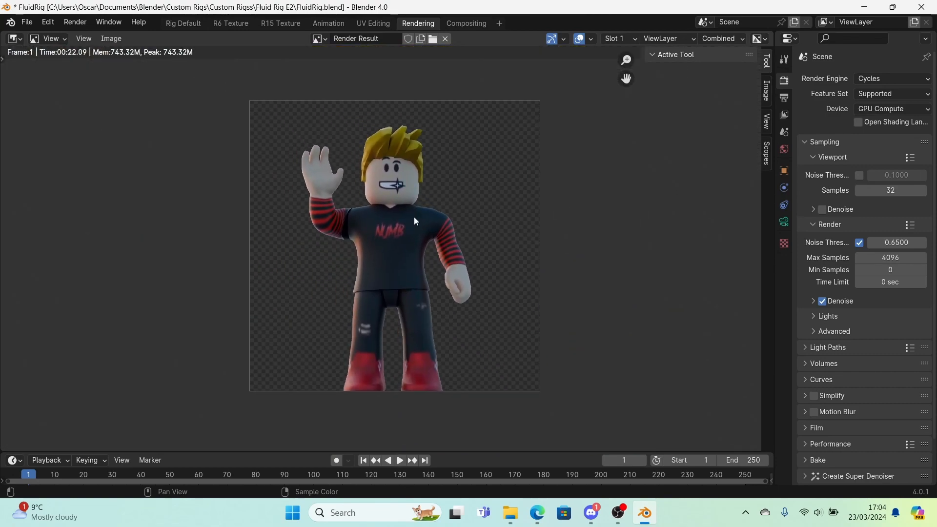
{"action": "scroll", "coordinate": [414, 217], "scroll_direction": "up", "scroll_amount": 3}
{"action": "scroll", "coordinate": [414, 216], "scroll_direction": "down", "scroll_amount": 2}
{"action": "middle_click_drag", "start_coordinate": [326, 189], "coordinate": [315, 232]}
{"action": "scroll", "coordinate": [316, 233], "scroll_direction": "up", "scroll_amount": 2}
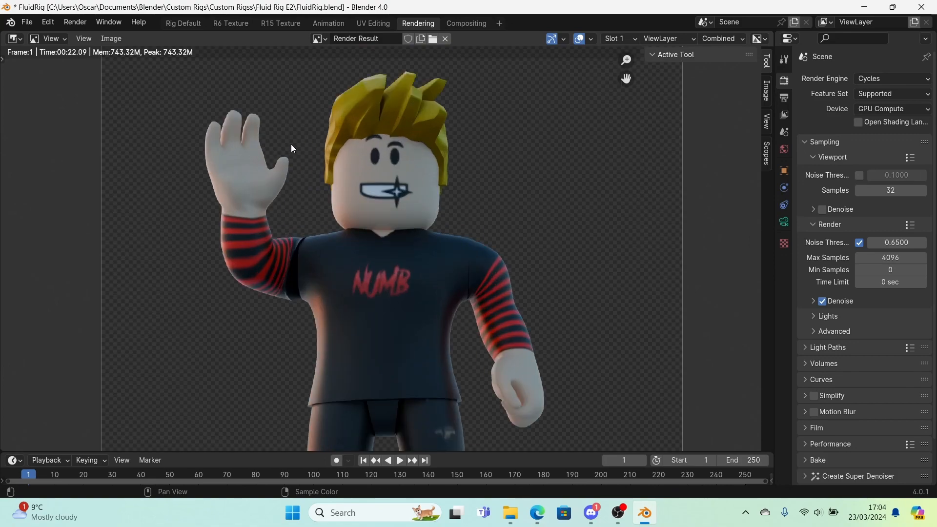
{"action": "left_click", "coordinate": [111, 39]}
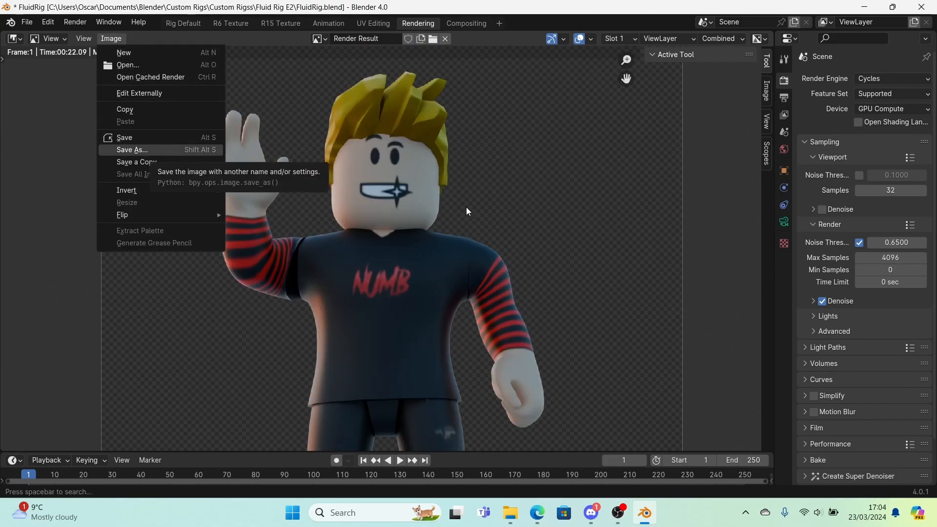
{"action": "scroll", "coordinate": [537, 228], "scroll_direction": "down", "scroll_amount": 2}
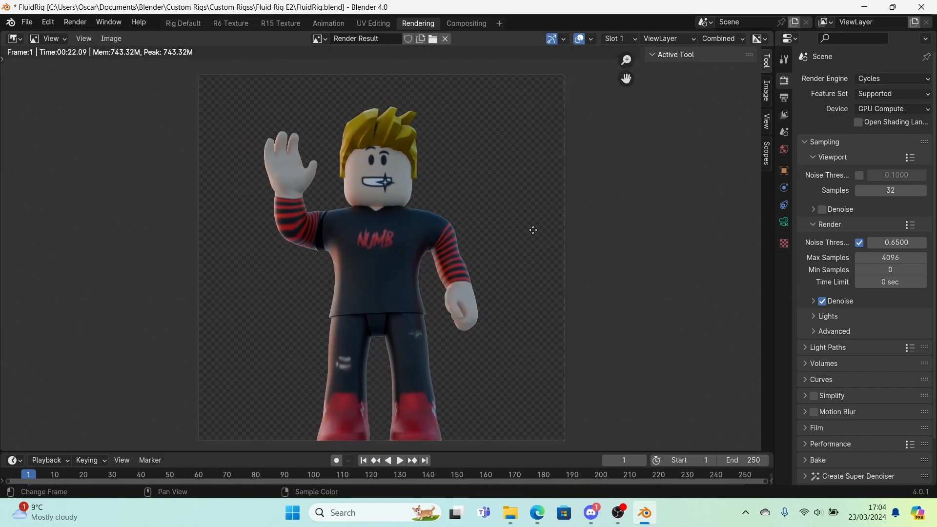